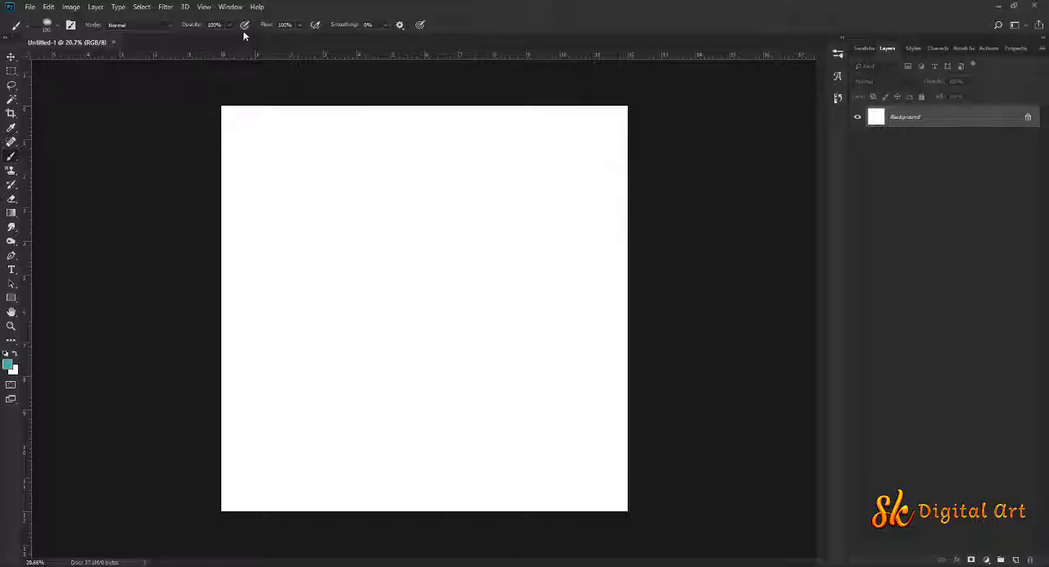
Set the brush to 75% opacity and 72% flow, and enlarge it to 1900 px for painting on a new empty layer
drag(195, 29, 185, 28)
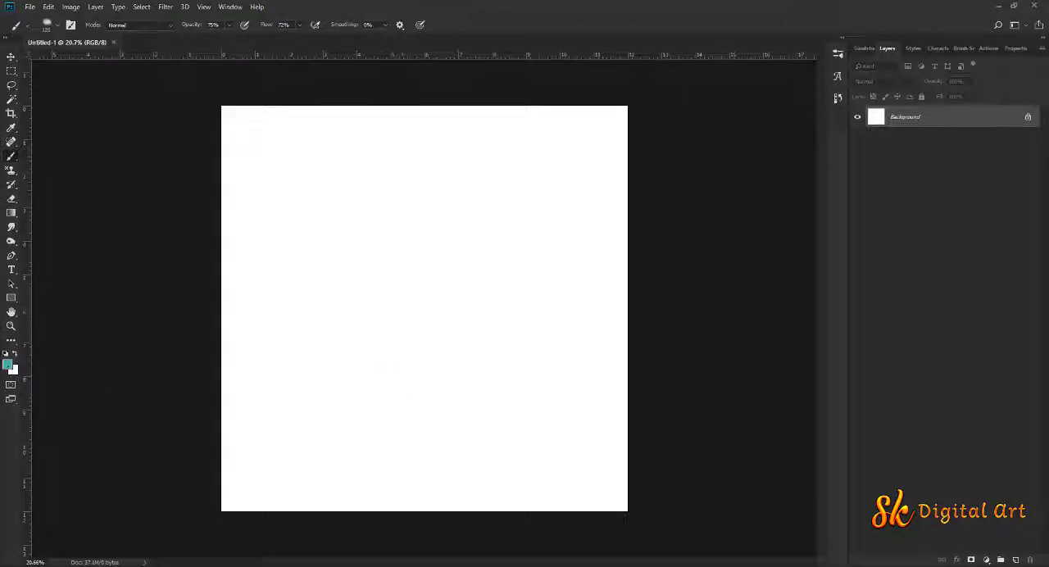
key(ctrl+shift+alt+n)
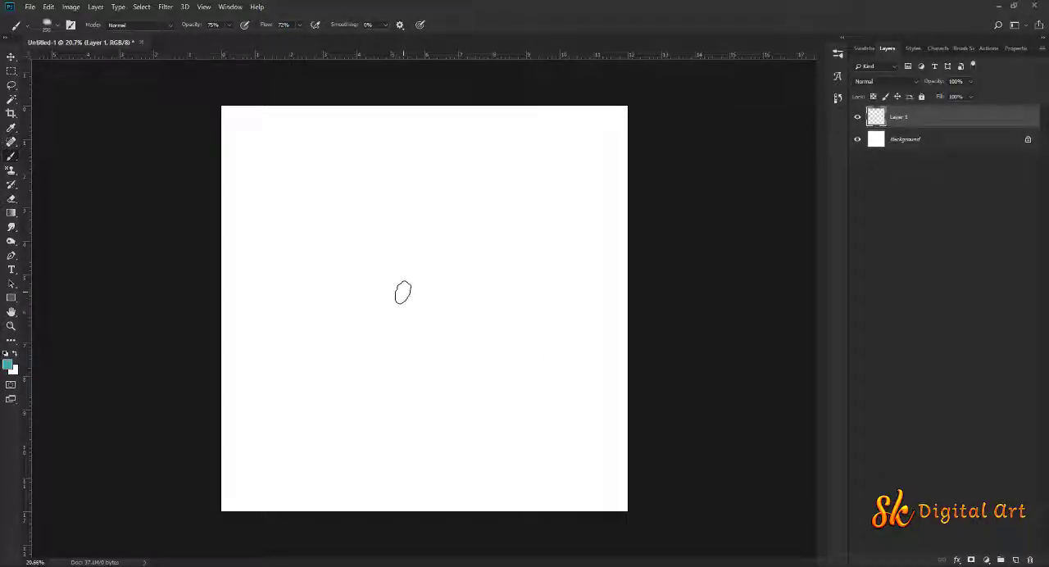
key(bracketright)
key(bracketright)
key(bracketright)
key(bracketright)
key(bracketright)
key(bracketright)
key(bracketright)
key(bracketright)
key(bracketright)
key(bracketright)
key(bracketright)
key(bracketright)
key(bracketright)
key(bracketright)
key(bracketright)
key(bracketright)
key(bracketright)
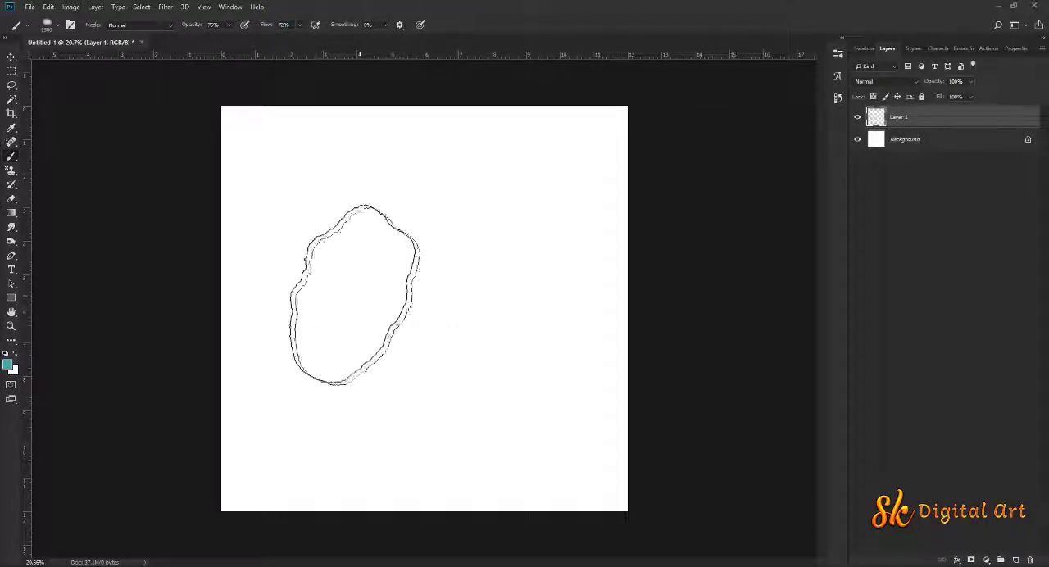
Widen the canvas to 15 inches, extending it equally on both sides from the centre anchor
click(71, 6)
click(87, 99)
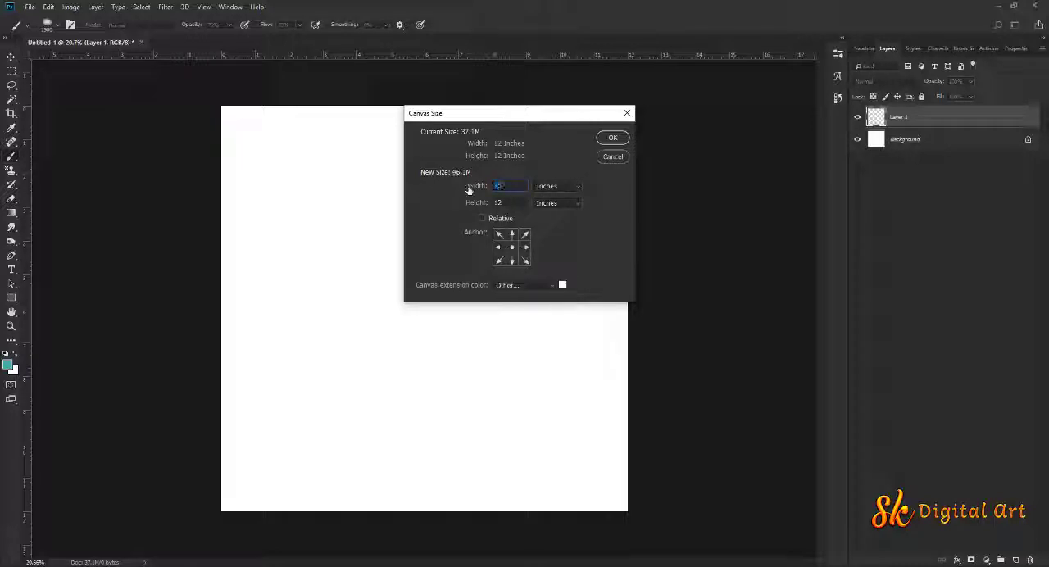
click(612, 138)
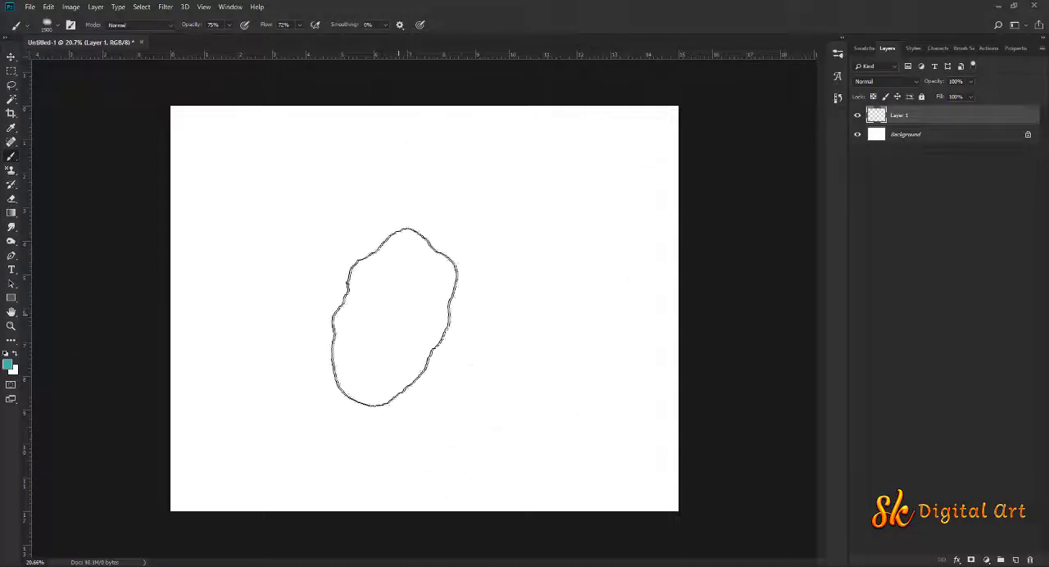
Paint large, soft teal patches across the middle of the canvas on the new layer with the Cloud Brush
mouse_move(528, 292)
mouse_down()
mouse_move(498, 339)
mouse_move(500, 391)
mouse_move(556, 285)
mouse_move(514, 219)
mouse_move(489, 214)
mouse_move(438, 242)
mouse_move(402, 301)
mouse_move(248, 360)
mouse_move(336, 389)
mouse_move(385, 514)
mouse_move(107, 504)
mouse_up()
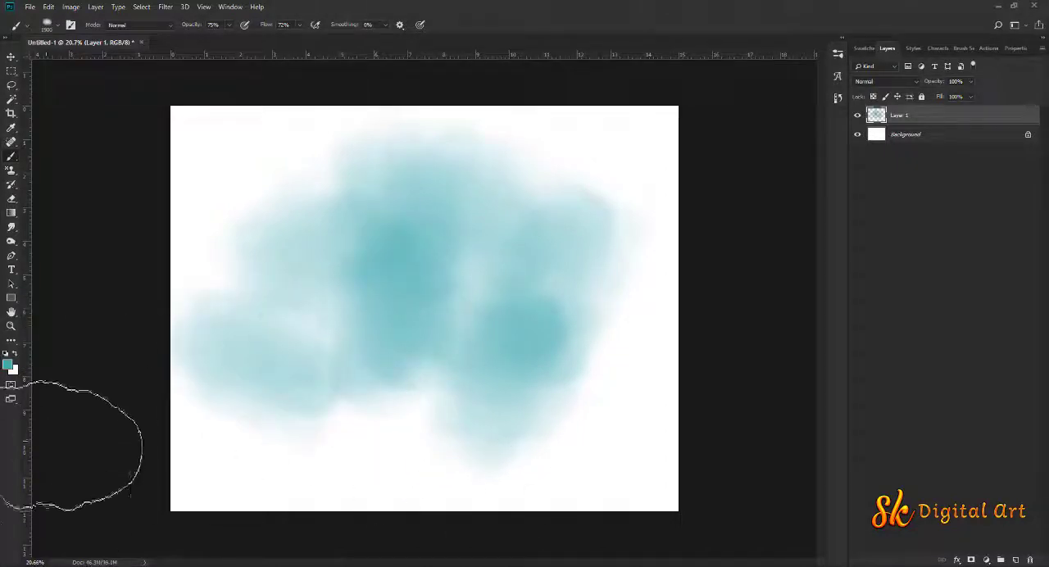
Change the foreground colour to purple (#af2cda) and paint soft patches on both sides and along the lower part of the canvas
click(8, 364)
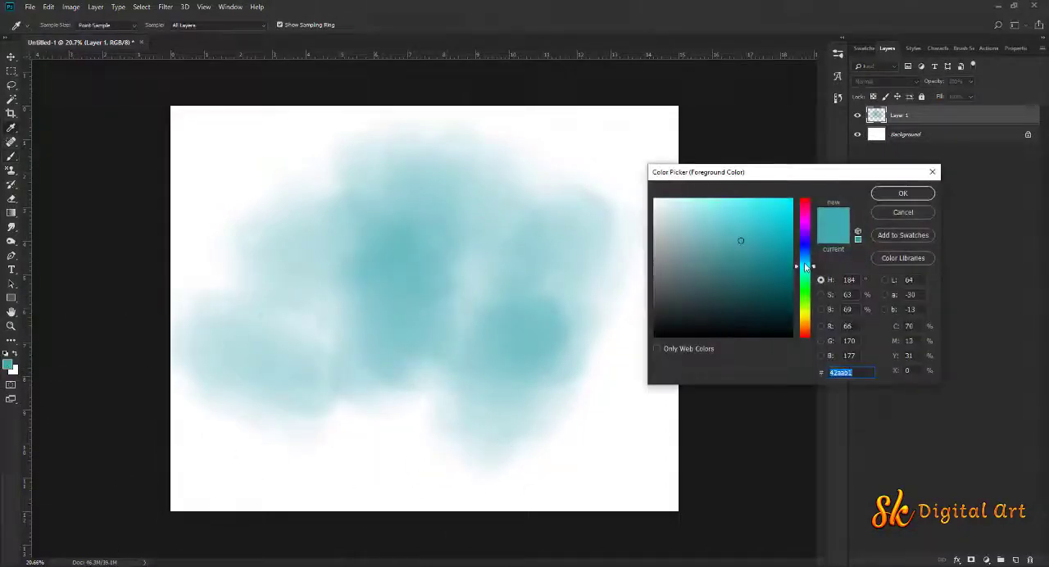
drag(806, 269, 803, 228)
click(903, 194)
click(585, 294)
click(538, 420)
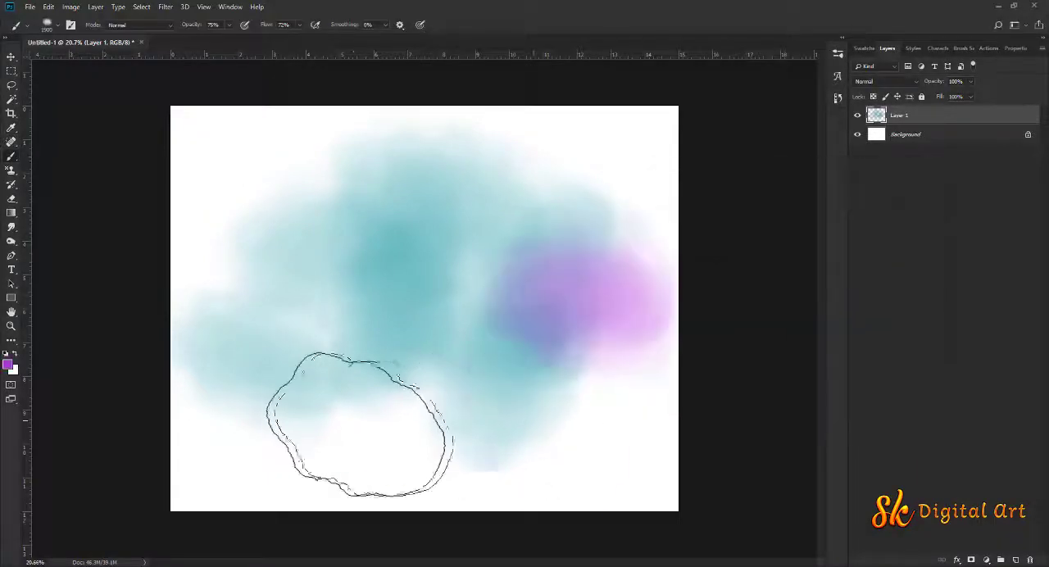
click(358, 422)
click(273, 298)
Change the foreground colour to yellow-green and dab soft patches around the canvas edges and corners to cover the remaining white
click(9, 365)
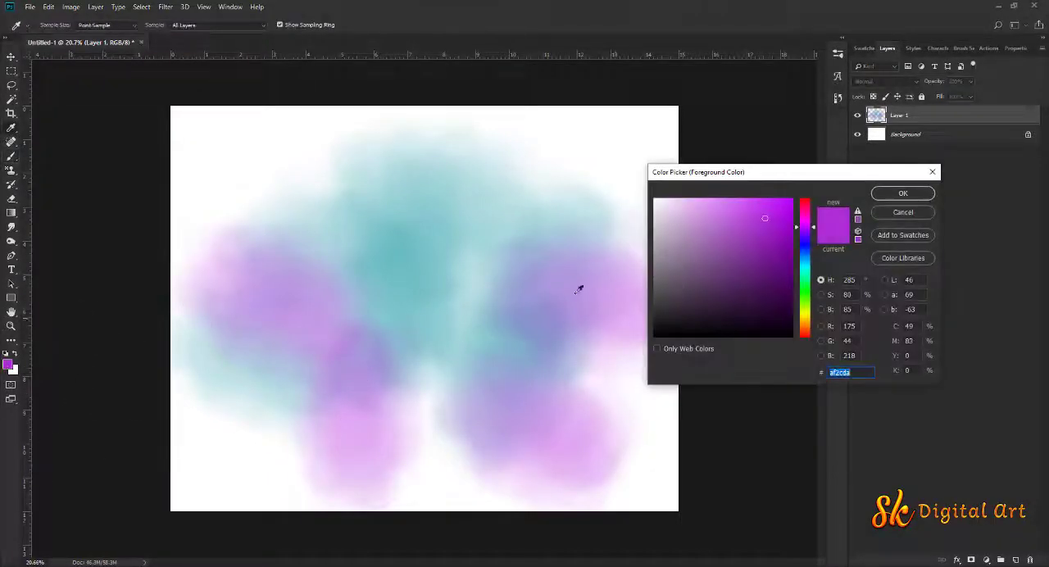
drag(808, 226, 809, 314)
click(885, 197)
click(574, 178)
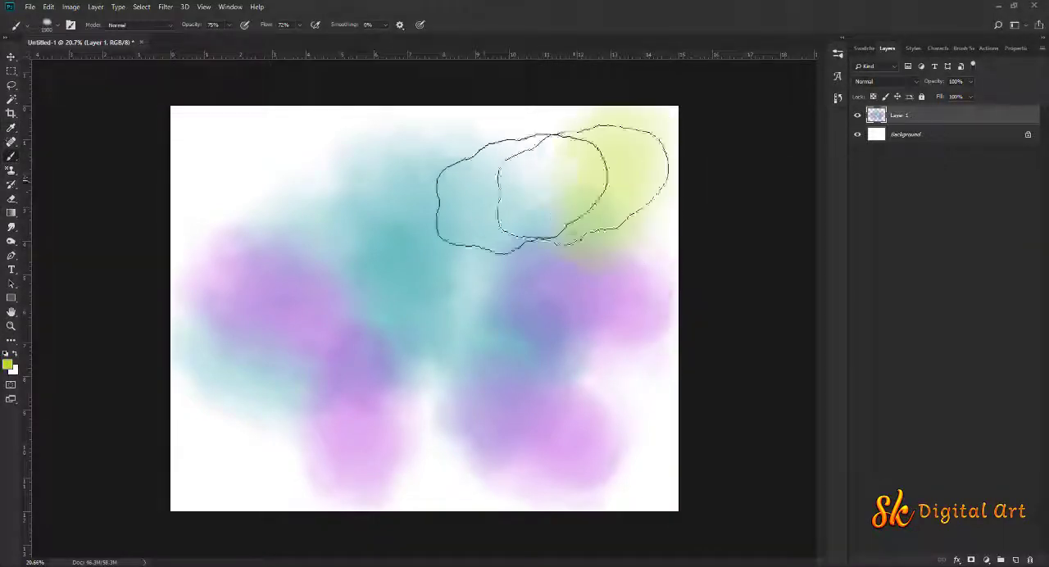
click(492, 196)
click(248, 158)
click(184, 353)
click(266, 447)
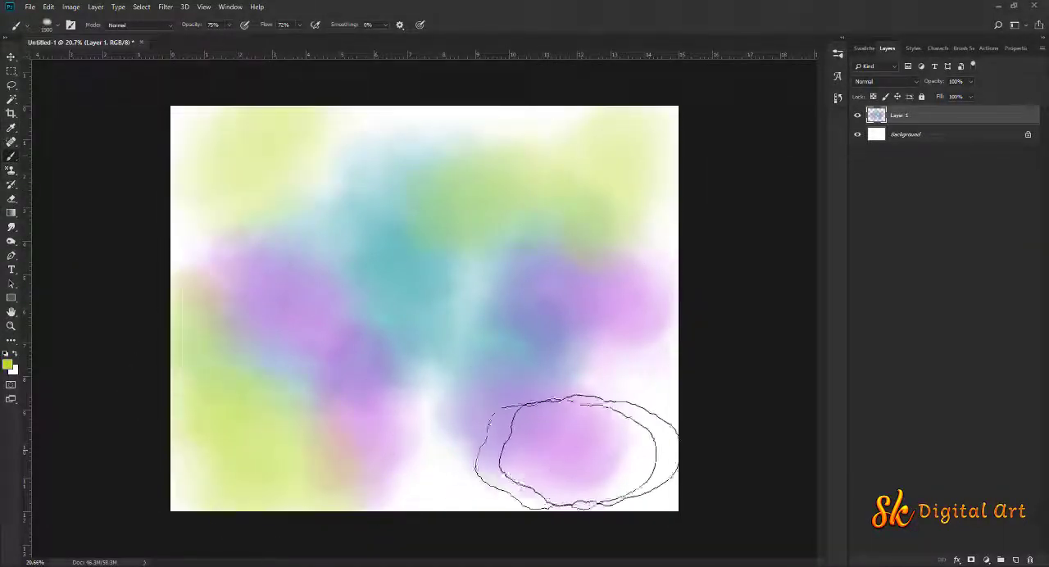
click(582, 449)
click(656, 422)
click(646, 157)
click(384, 153)
click(298, 211)
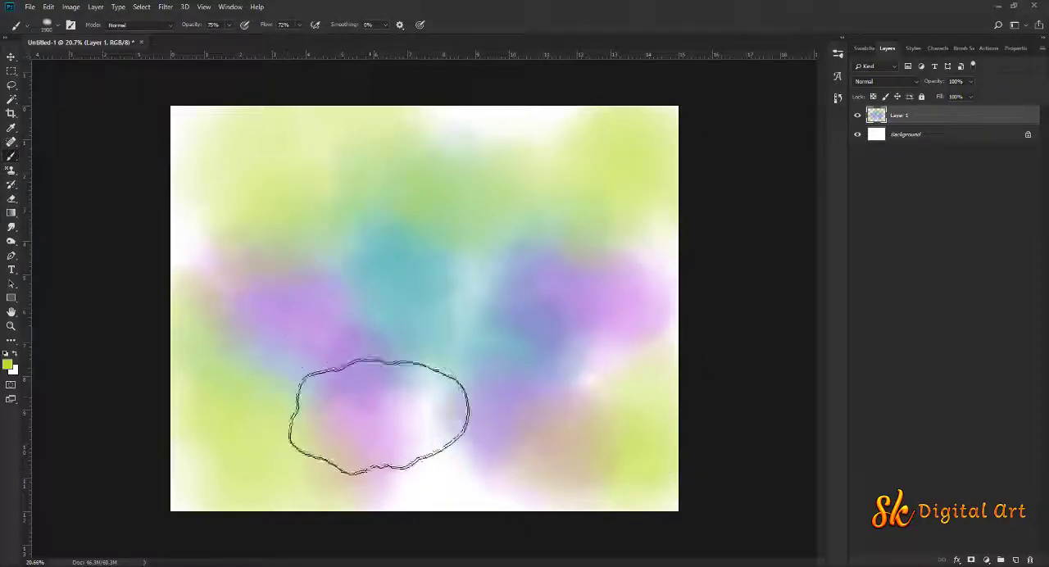
click(380, 415)
click(235, 461)
click(486, 482)
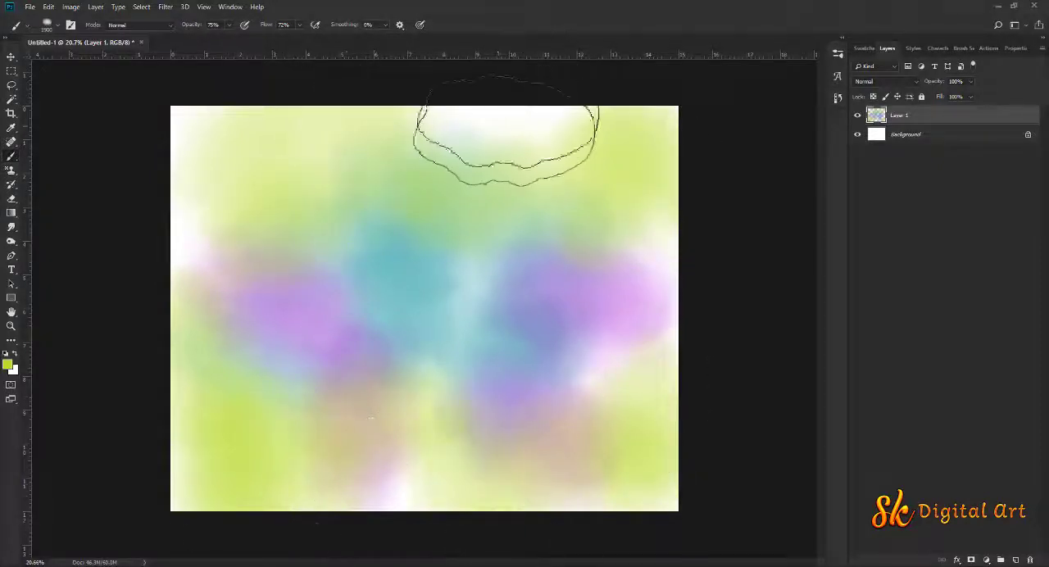
click(496, 131)
click(688, 255)
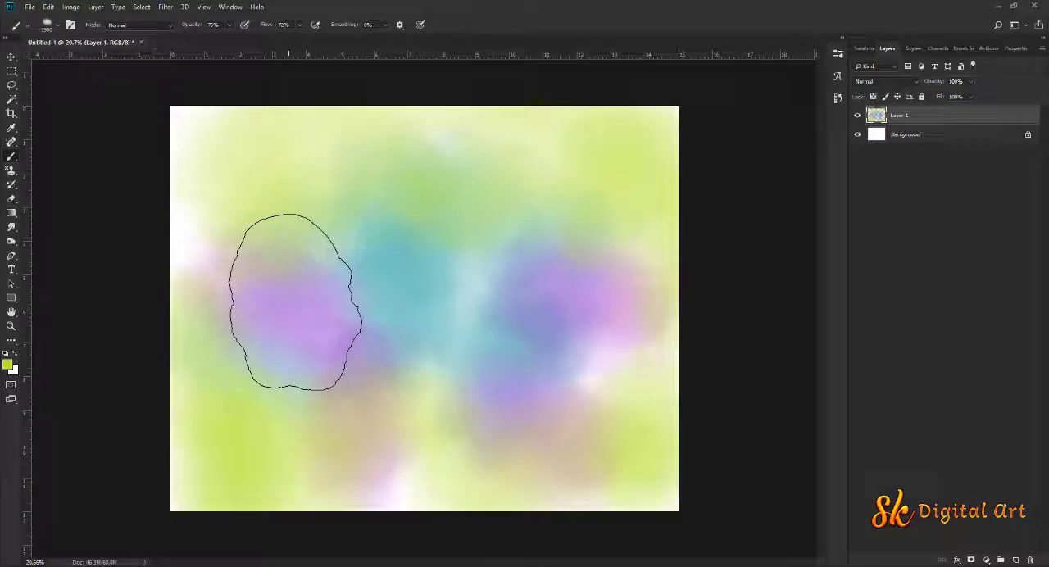
With the Smoke brush at 2000 px, paint orange patches over the centre, left side and upper middle of the canvas
right_click(295, 302)
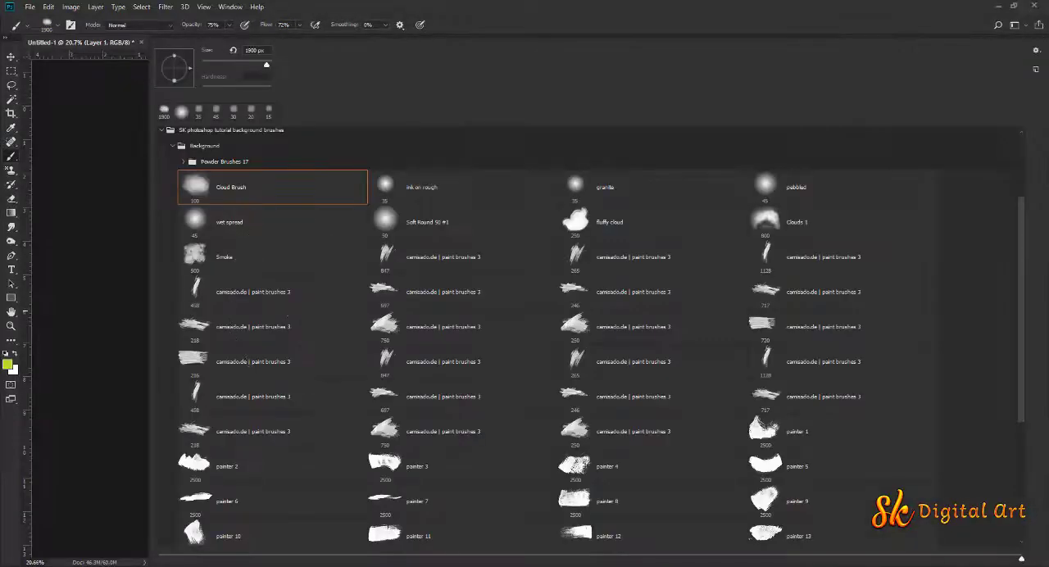
click(215, 255)
click(541, 10)
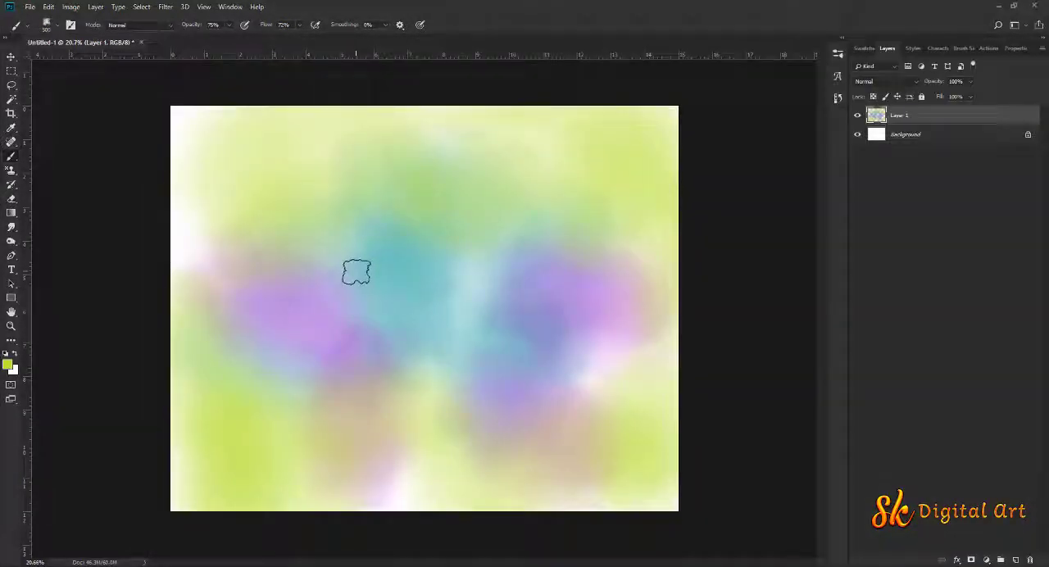
click(10, 365)
click(802, 327)
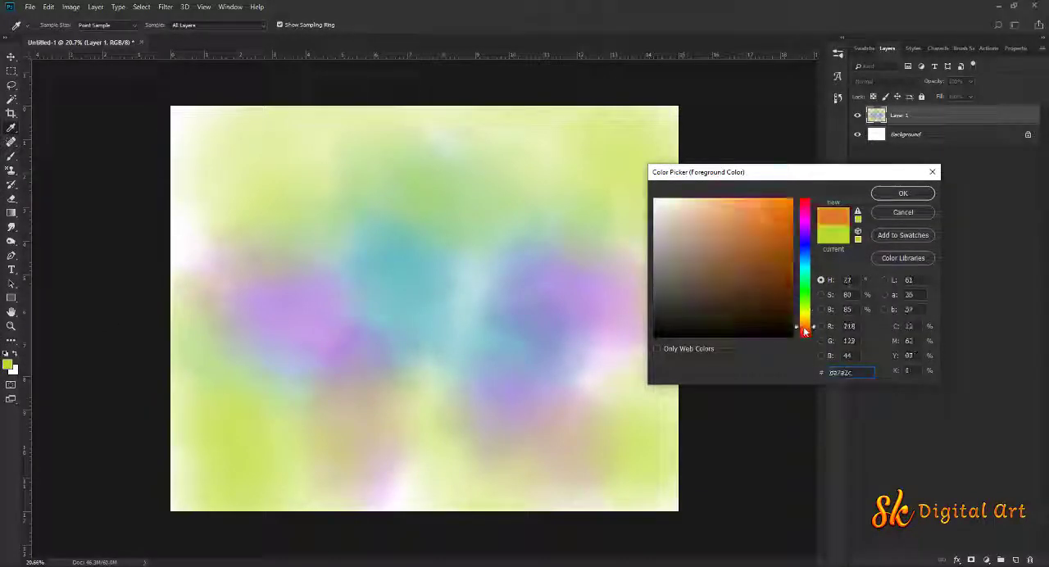
click(902, 193)
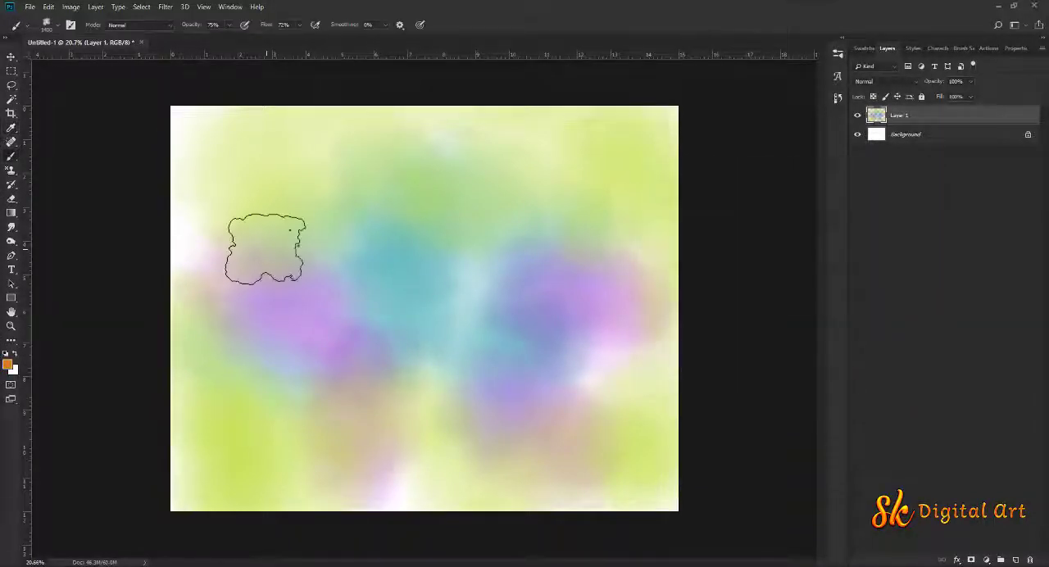
key(])
key(])
key(])
key(])
key(])
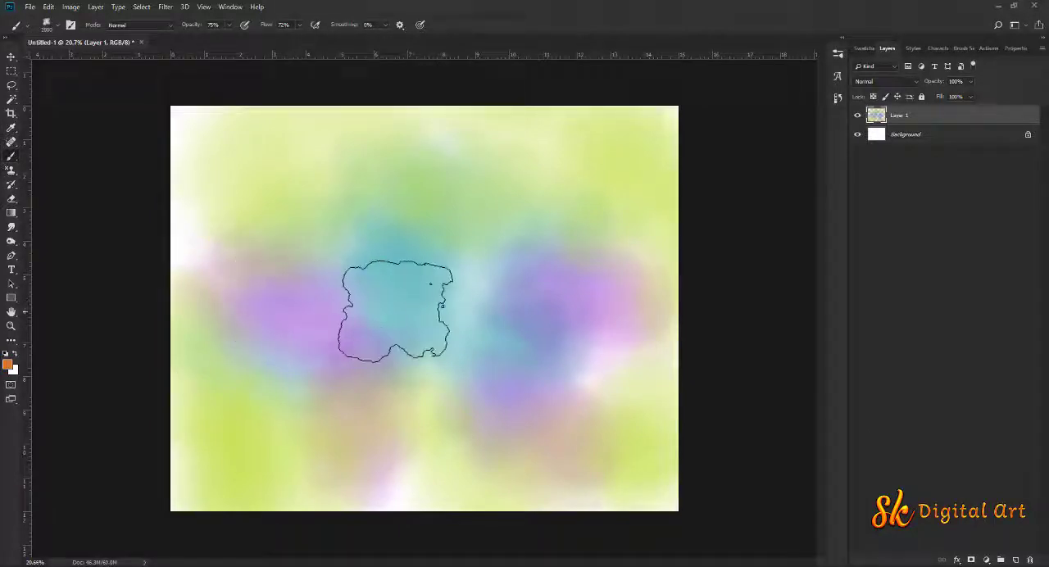
mouse_move(395, 310)
mouse_down()
mouse_move(447, 349)
mouse_move(496, 352)
mouse_move(446, 257)
mouse_up()
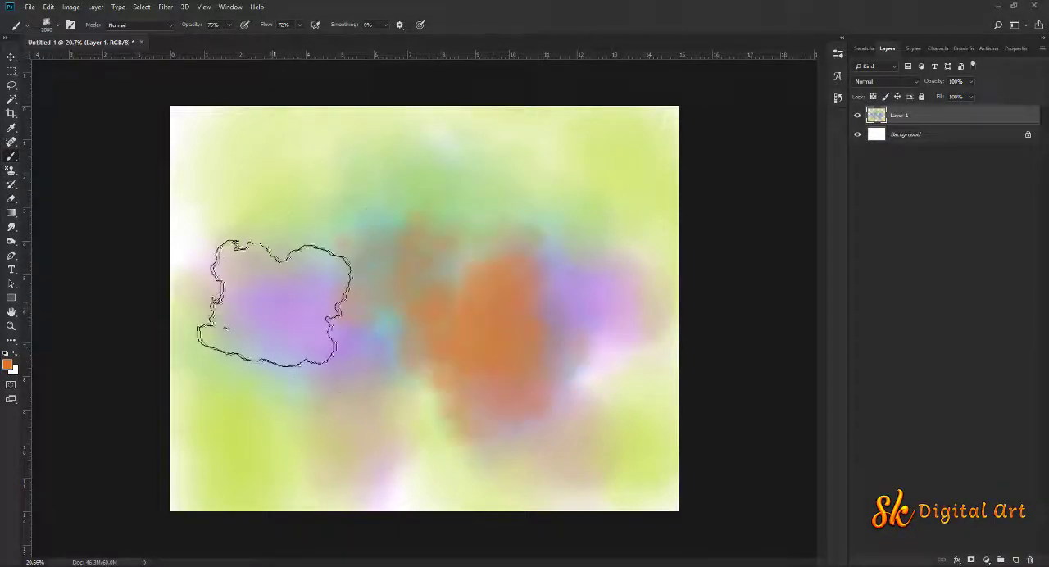
mouse_move(336, 414)
mouse_down()
mouse_move(363, 352)
mouse_move(344, 199)
mouse_move(168, 418)
mouse_up()
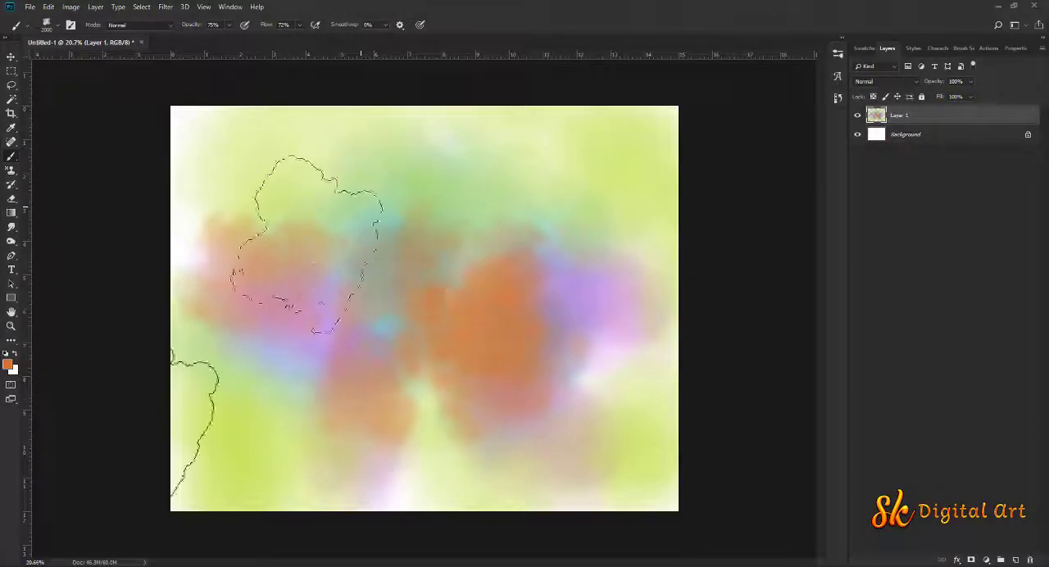
right_click(361, 308)
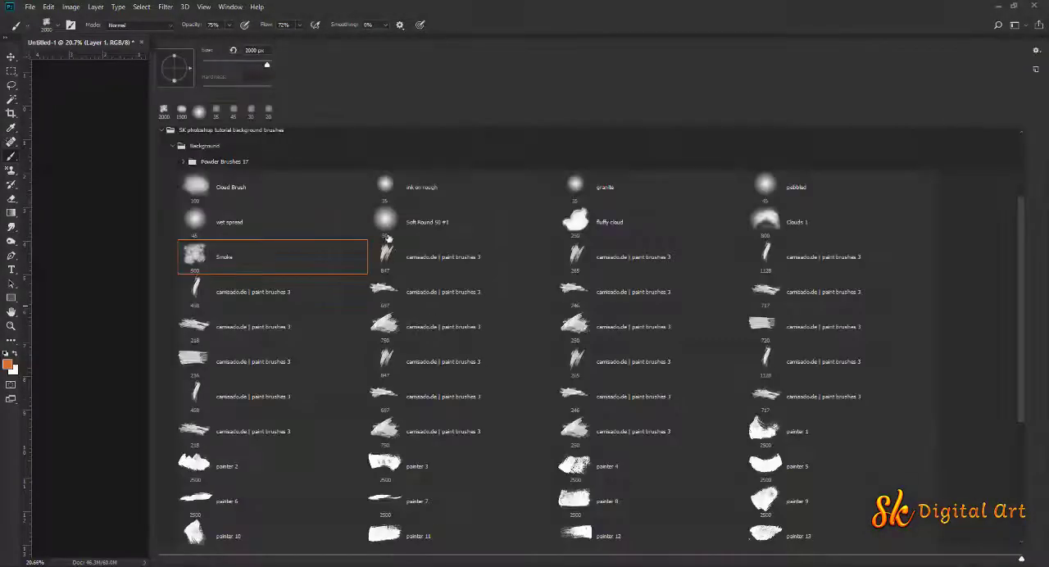
click(713, 5)
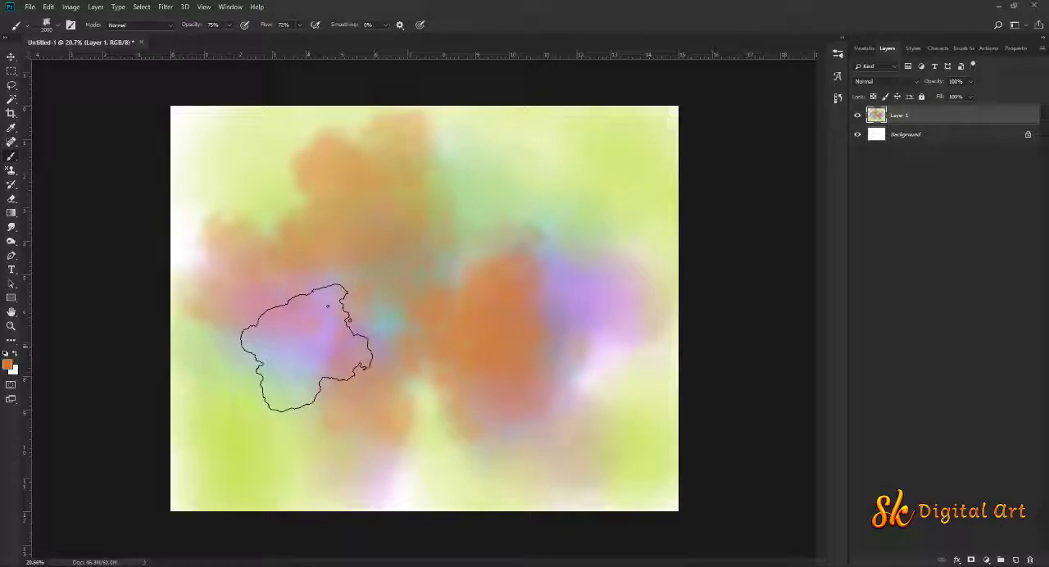
Change the foreground colour to green (#2cda59) and dab smoky patches at the centre, lower left, lower right and upper right
click(7, 364)
click(806, 287)
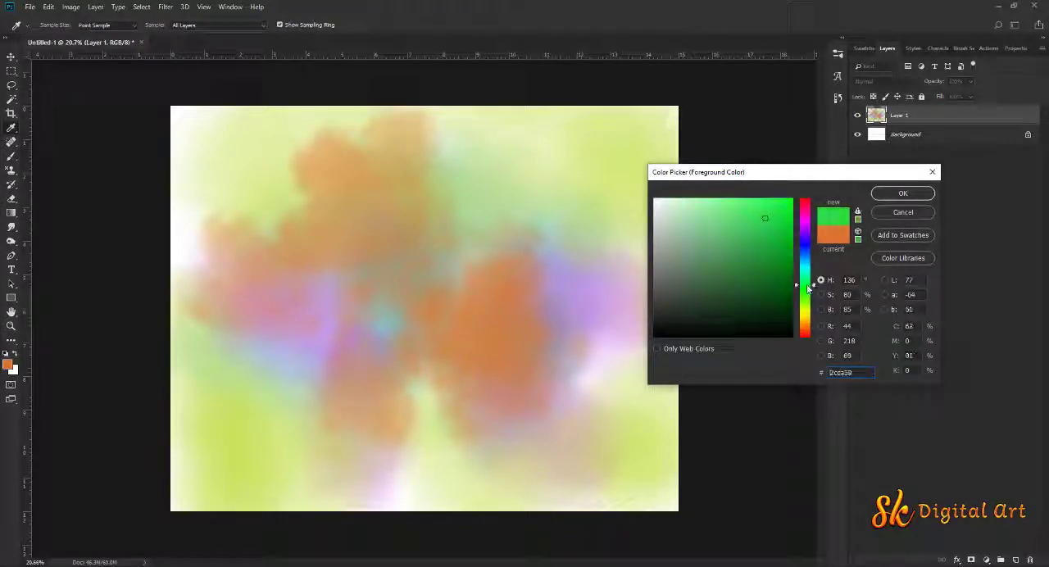
click(883, 193)
click(466, 316)
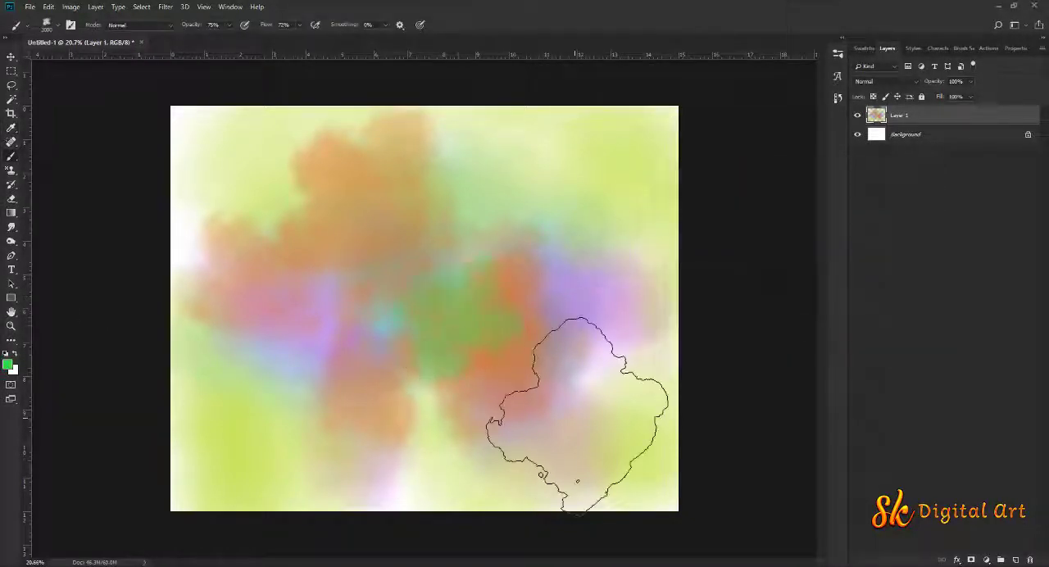
click(575, 419)
click(308, 380)
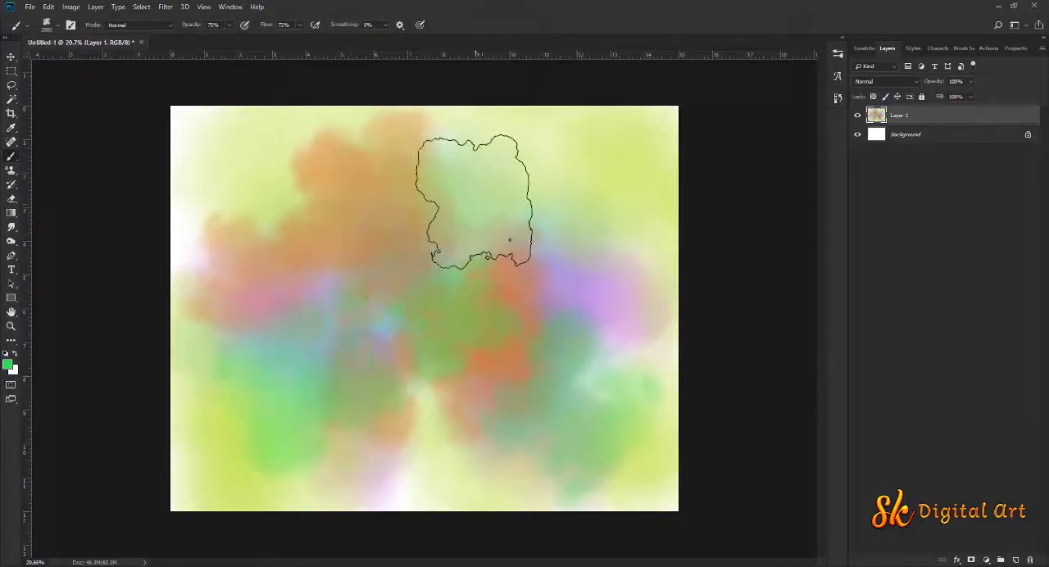
click(479, 206)
click(609, 183)
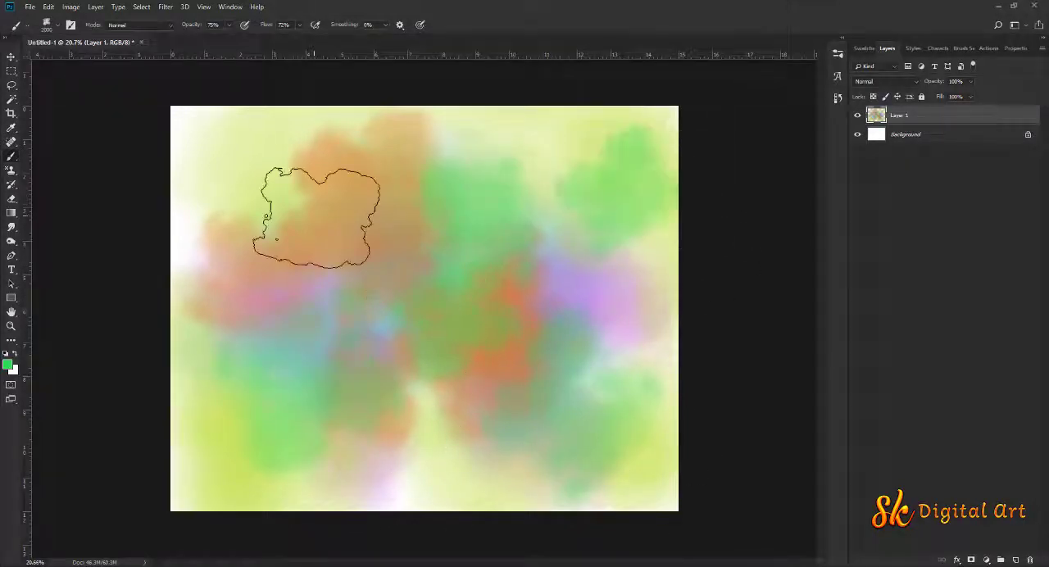
right_click(299, 203)
click(505, 4)
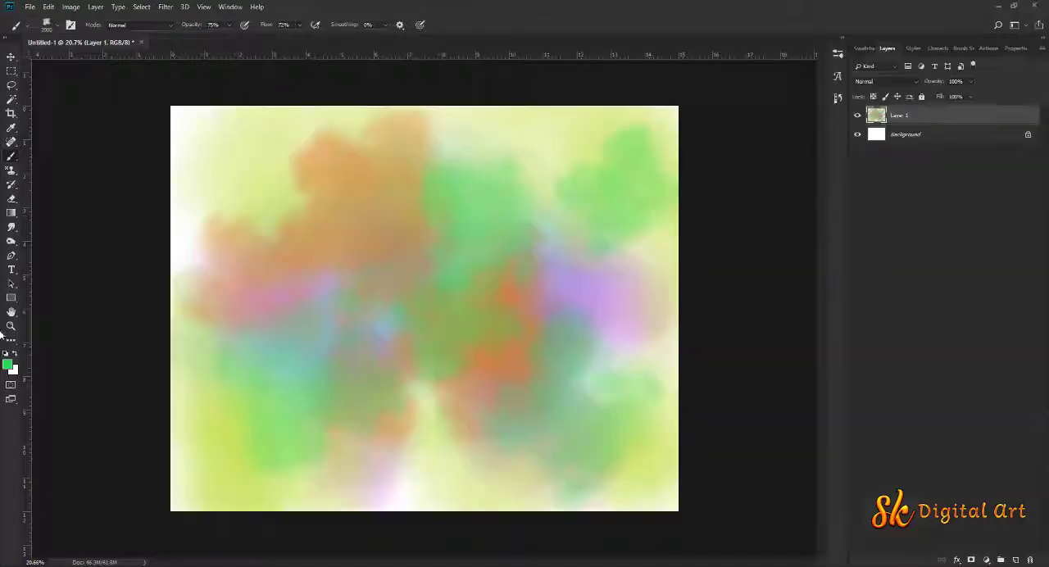
Change the foreground colour to blue (#2c86da) and dab smoky patches at the lower centre, upper left and upper middle
click(9, 366)
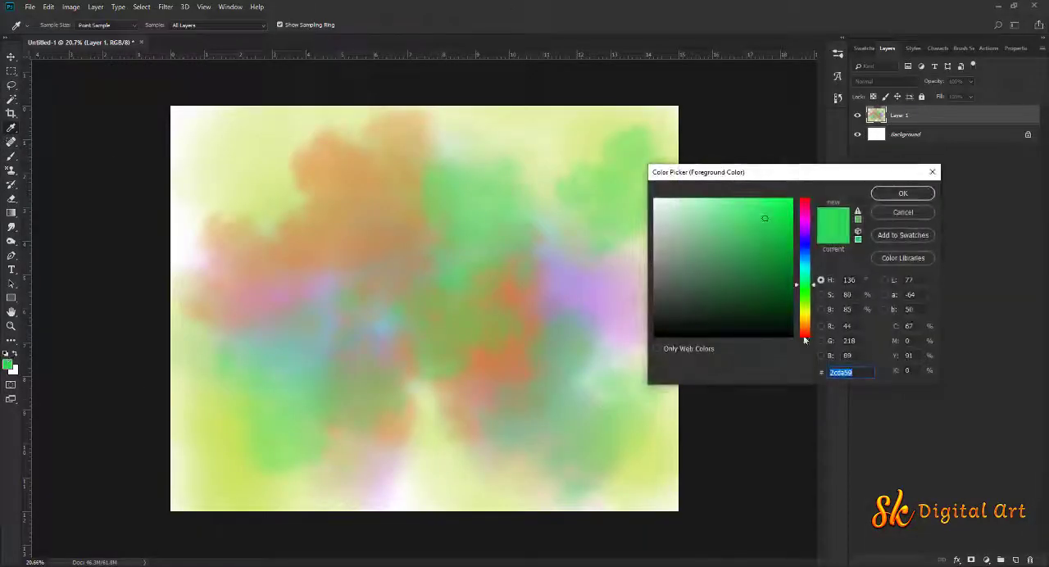
drag(804, 289, 807, 261)
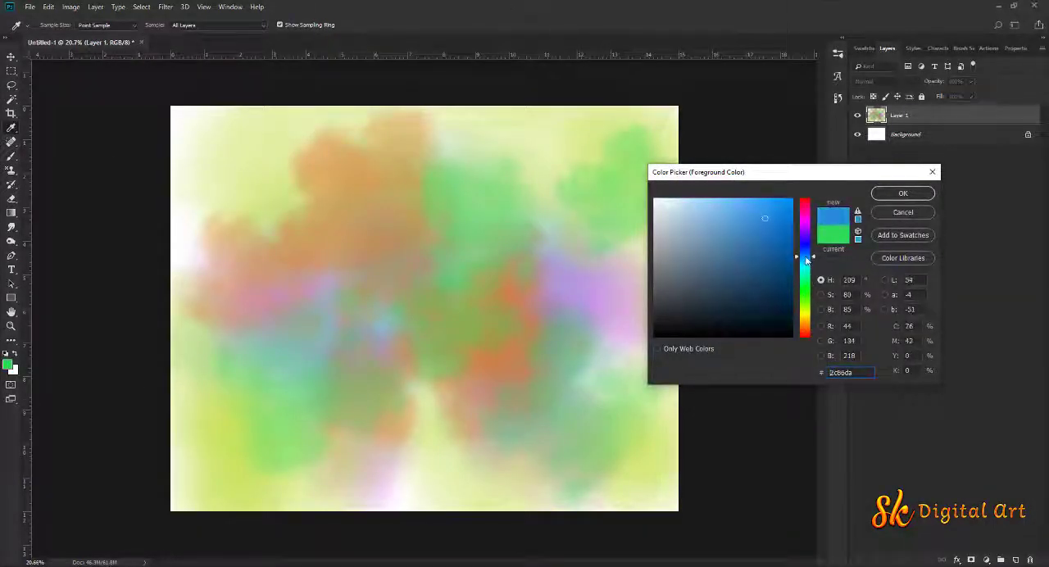
click(902, 194)
key(b)
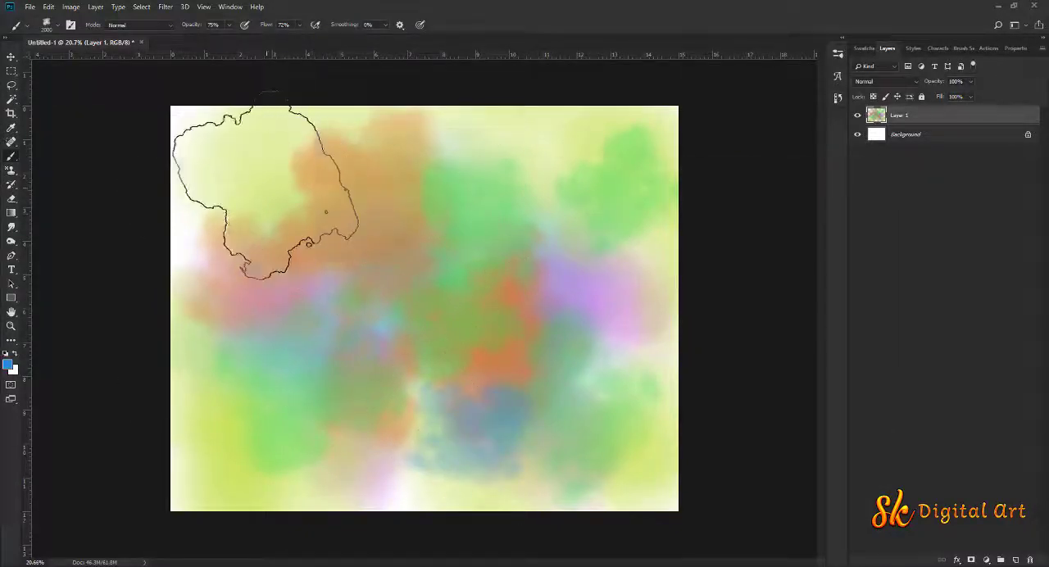
click(266, 186)
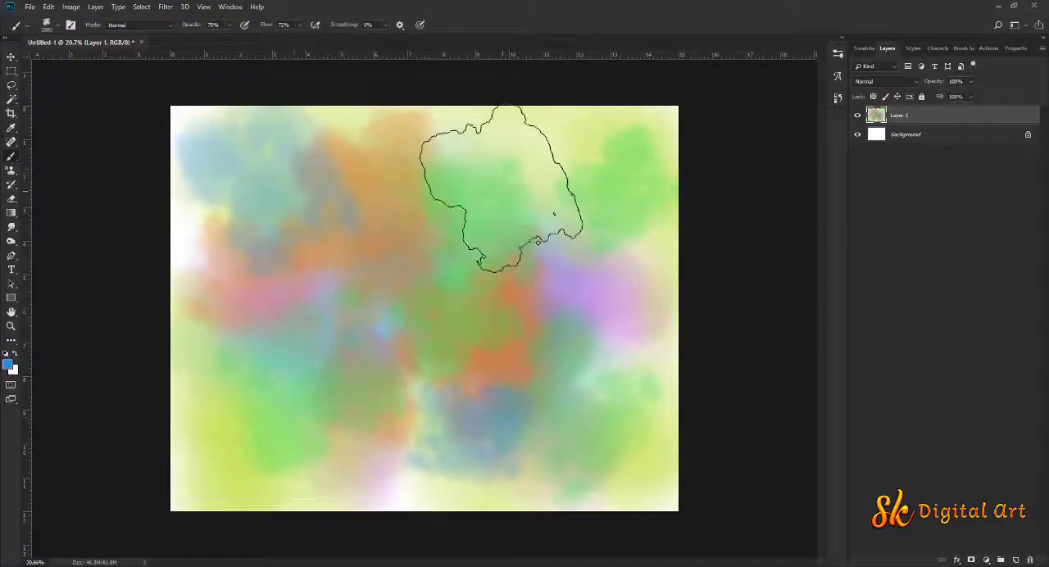
click(483, 188)
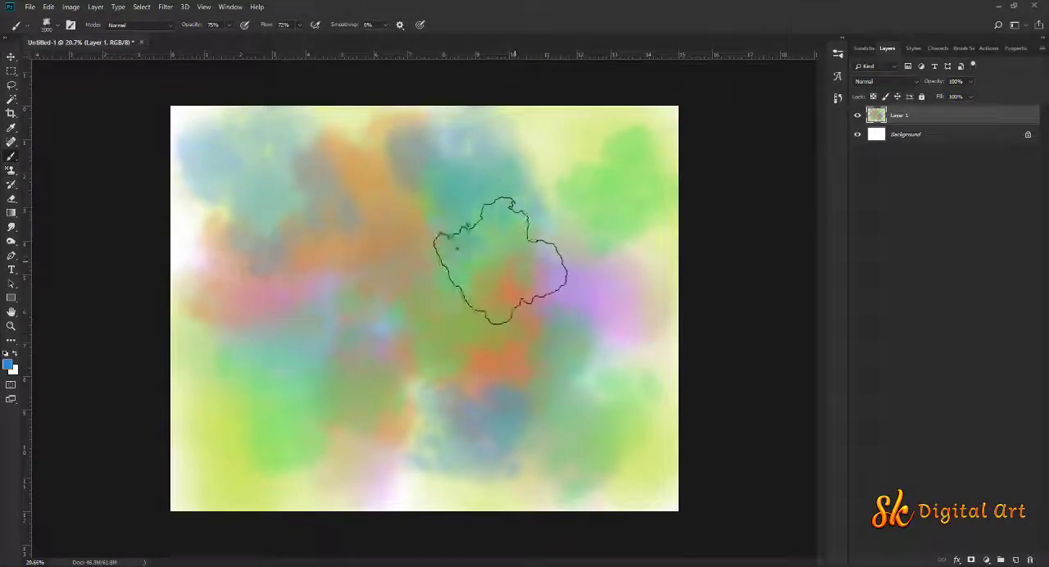
Choose the block brush from the background brush set for the Brush tool
right_click(451, 258)
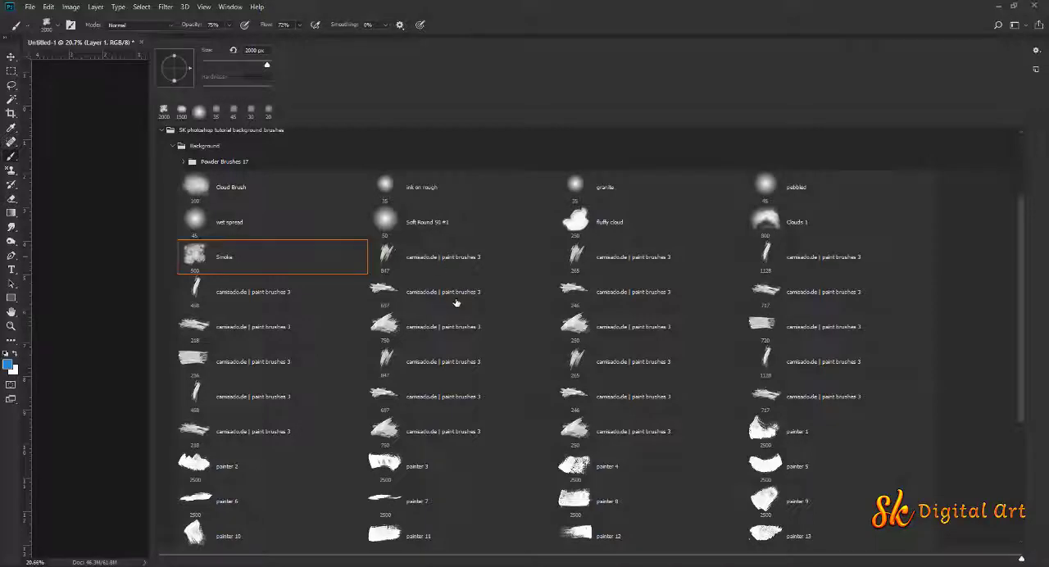
scroll(457, 304, up, 1)
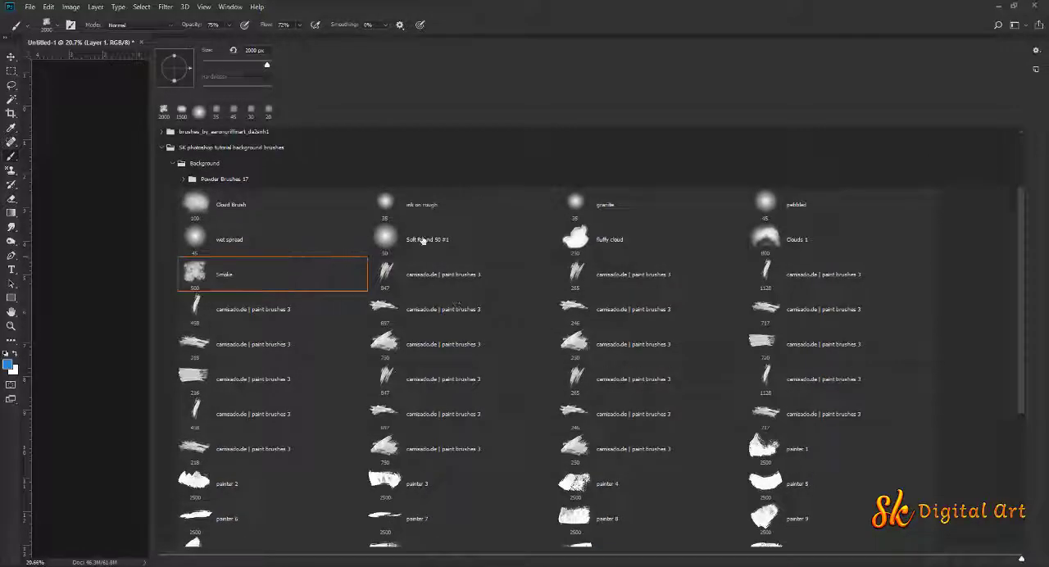
scroll(457, 335, down, 3)
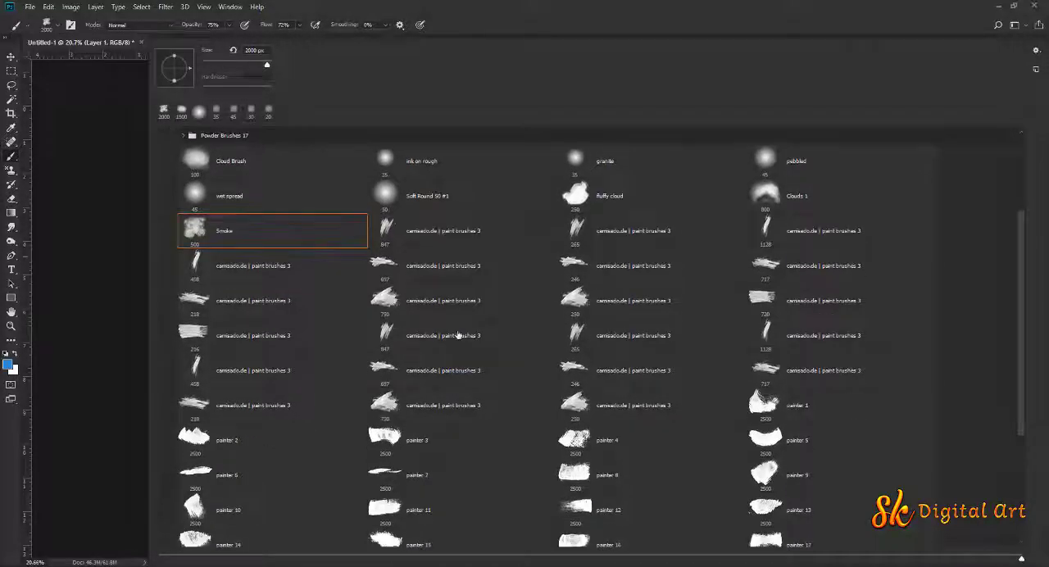
scroll(458, 336, down, 2)
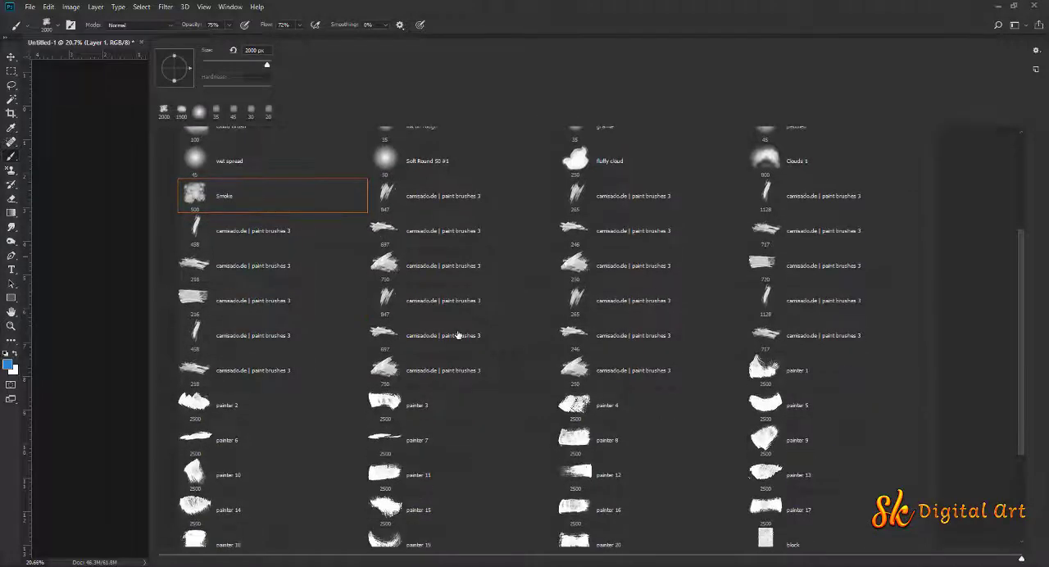
scroll(458, 335, down, 3)
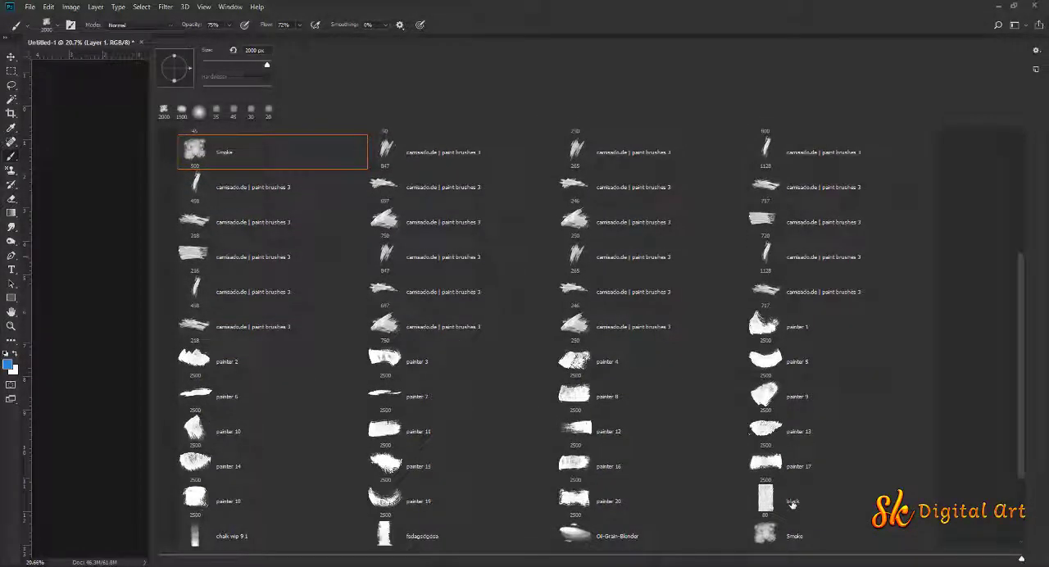
click(792, 504)
key(Return)
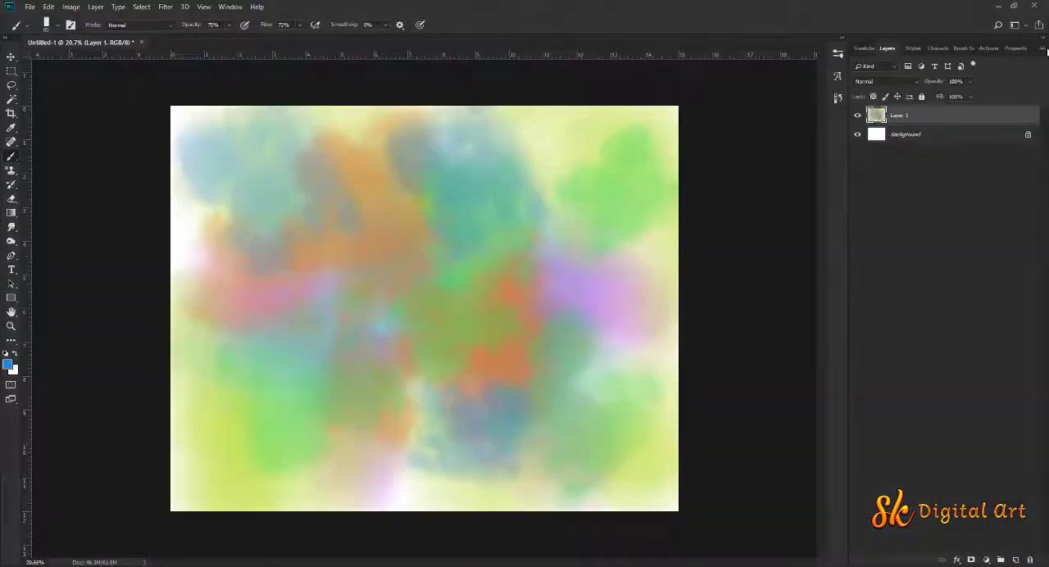
Turn off Spacing for the block brush, check its Transfer settings, and set its size to 300 px
click(964, 47)
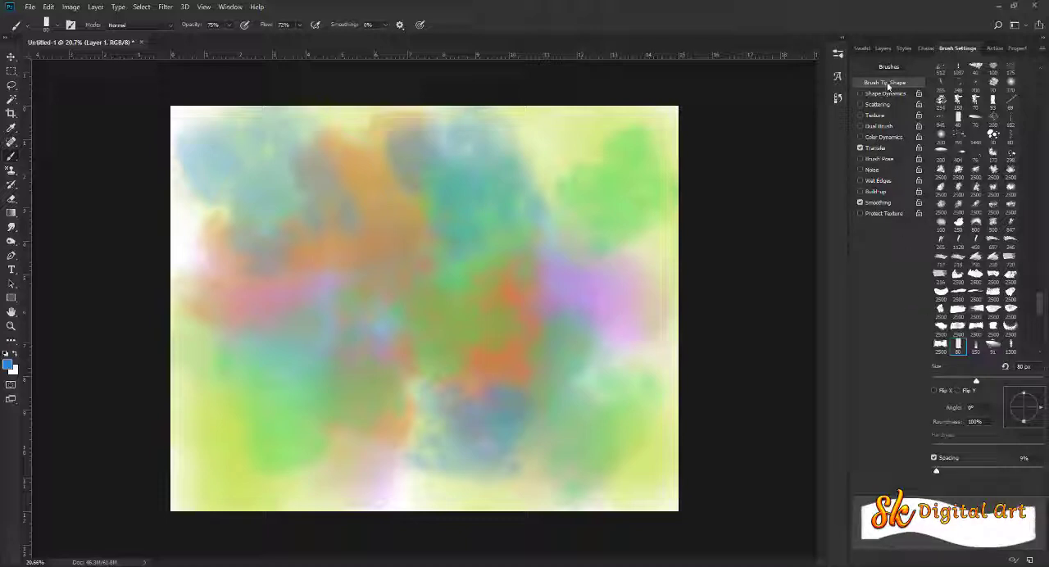
click(933, 458)
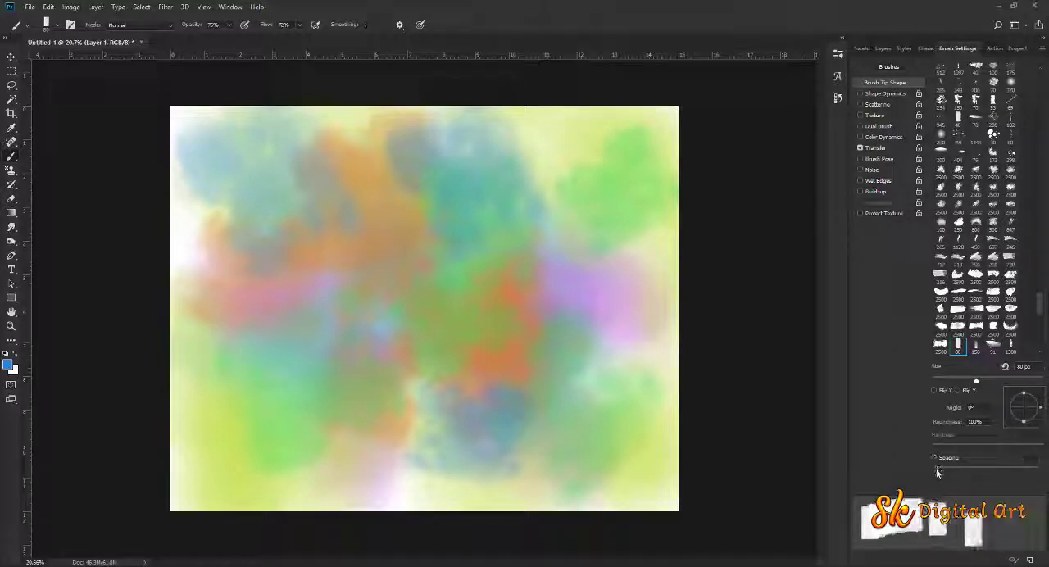
click(887, 150)
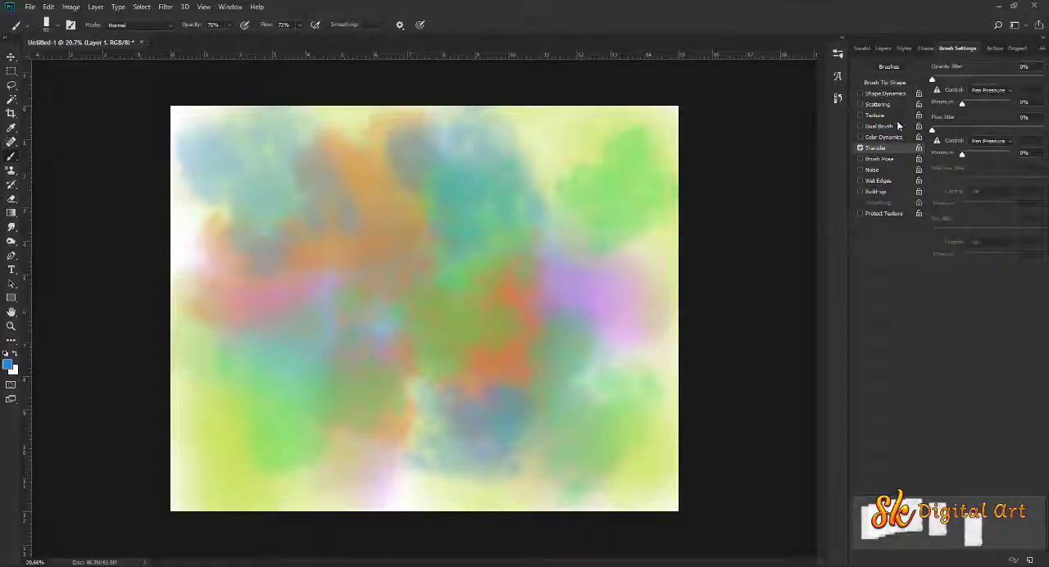
click(890, 82)
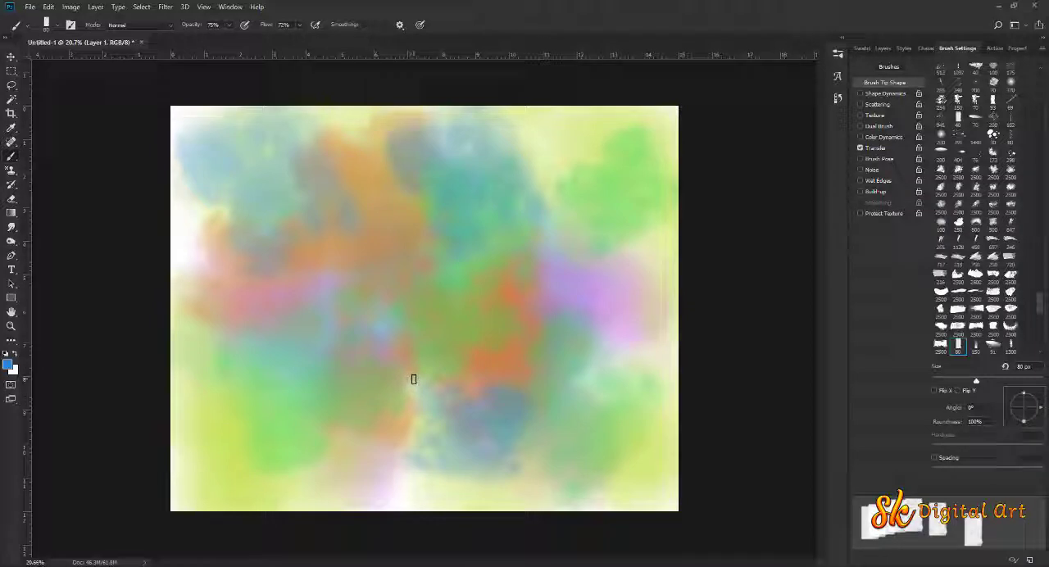
key(bracketright)
key(bracketright)
key(bracketright)
key(bracketright)
key(bracketright)
key(bracketright)
key(bracketright)
key(bracketright)
key(bracketright)
key(bracketright)
key(bracketright)
key(bracketleft)
key(bracketleft)
key(bracketleft)
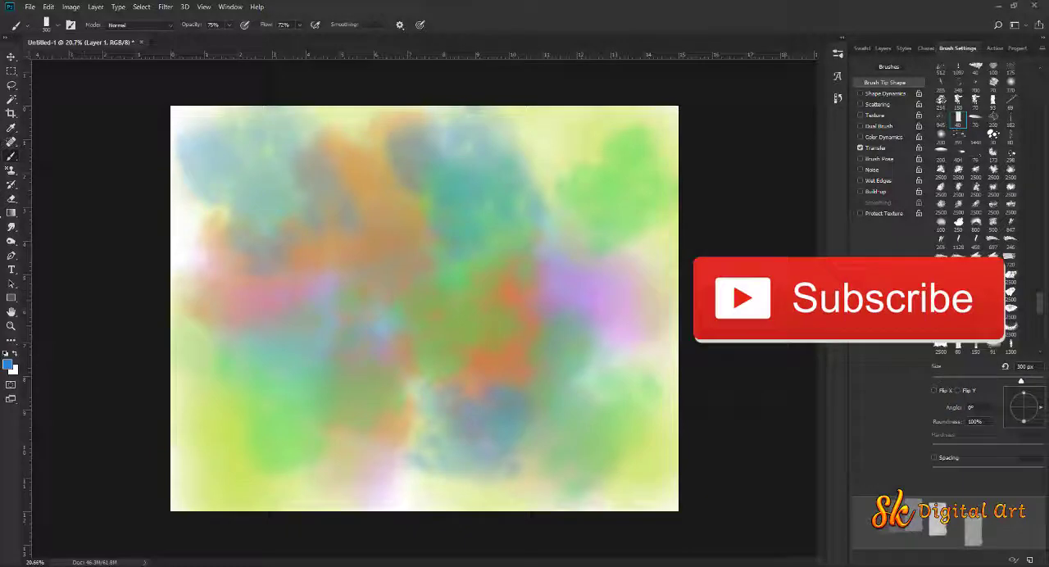
Switch to the Smudge tool and give it the block brush tip
key(r)
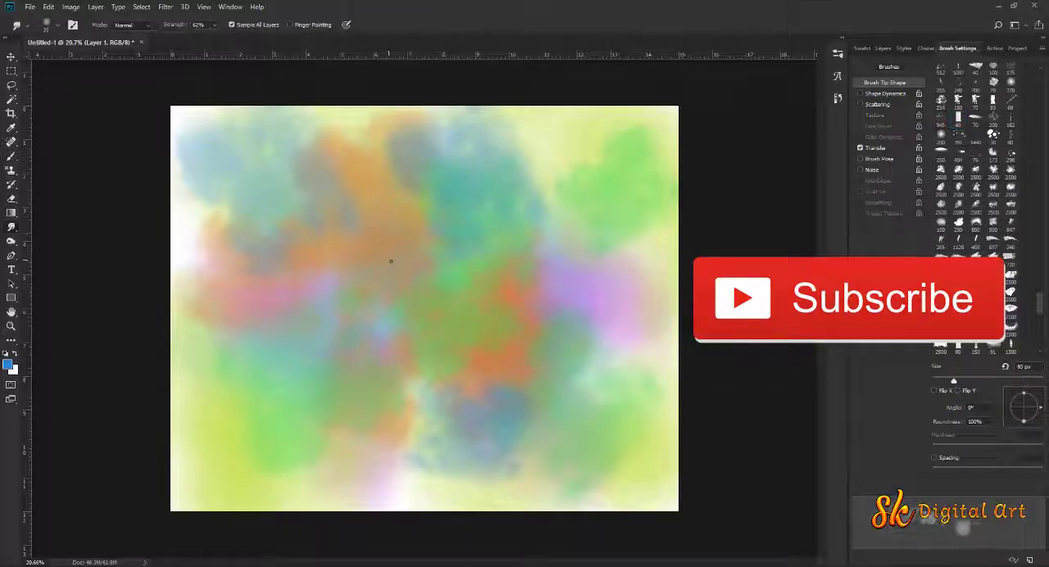
right_click(372, 262)
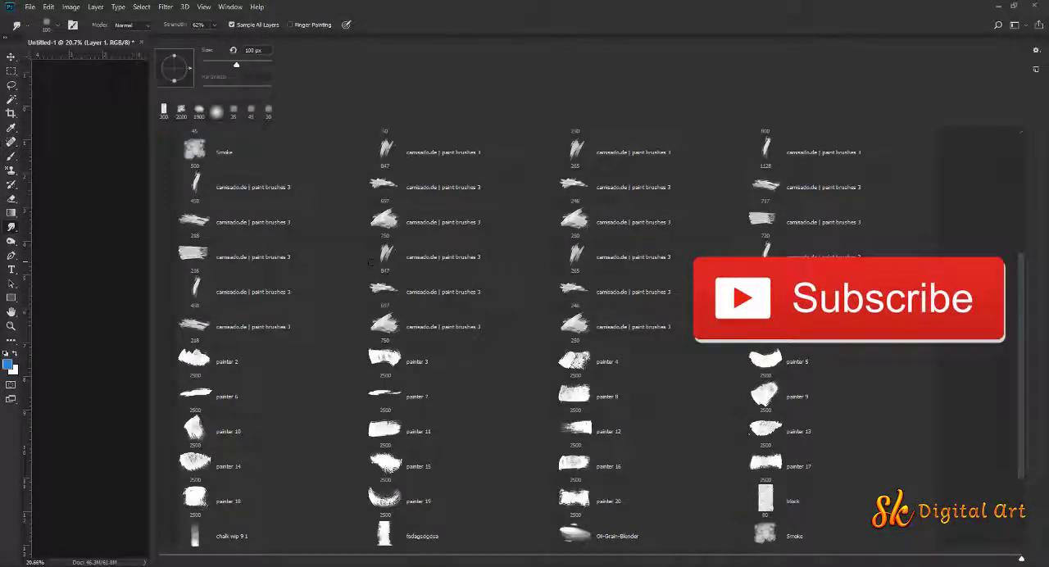
click(792, 499)
click(675, 35)
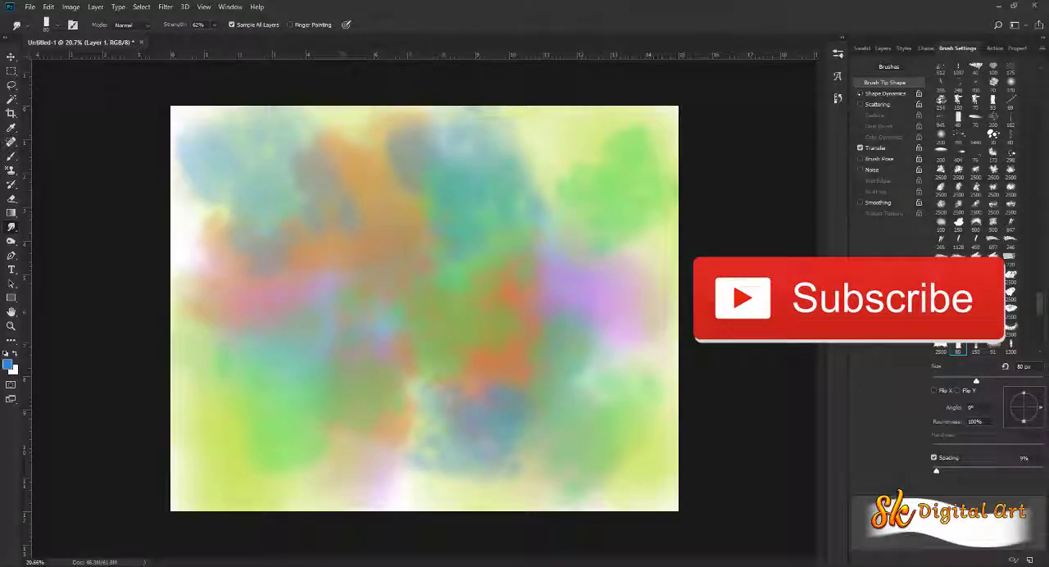
Check the smudge brush's Transfer settings, turn off its Spacing, and enlarge it to 300 px
click(875, 147)
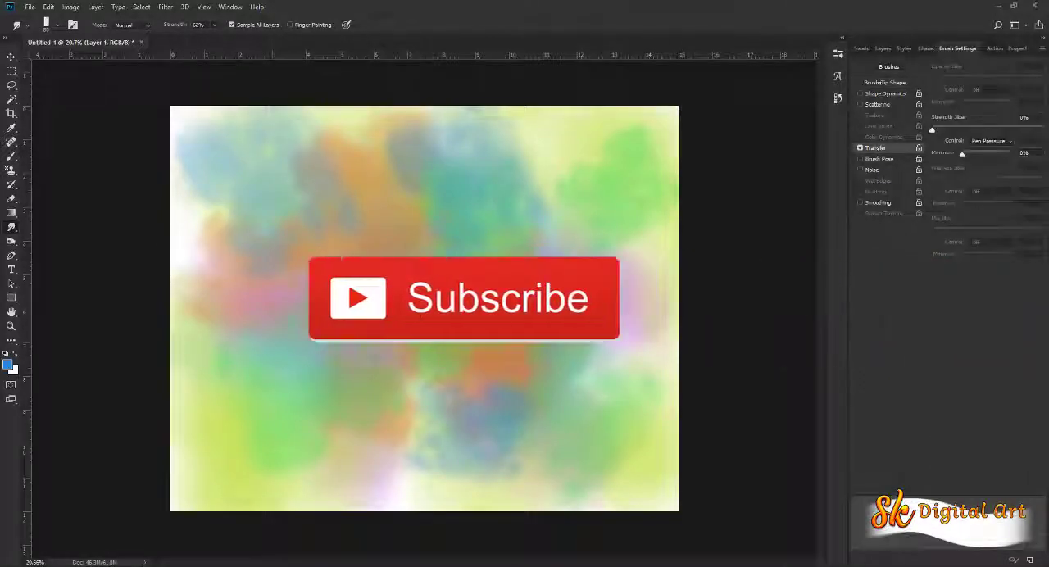
click(882, 83)
click(934, 458)
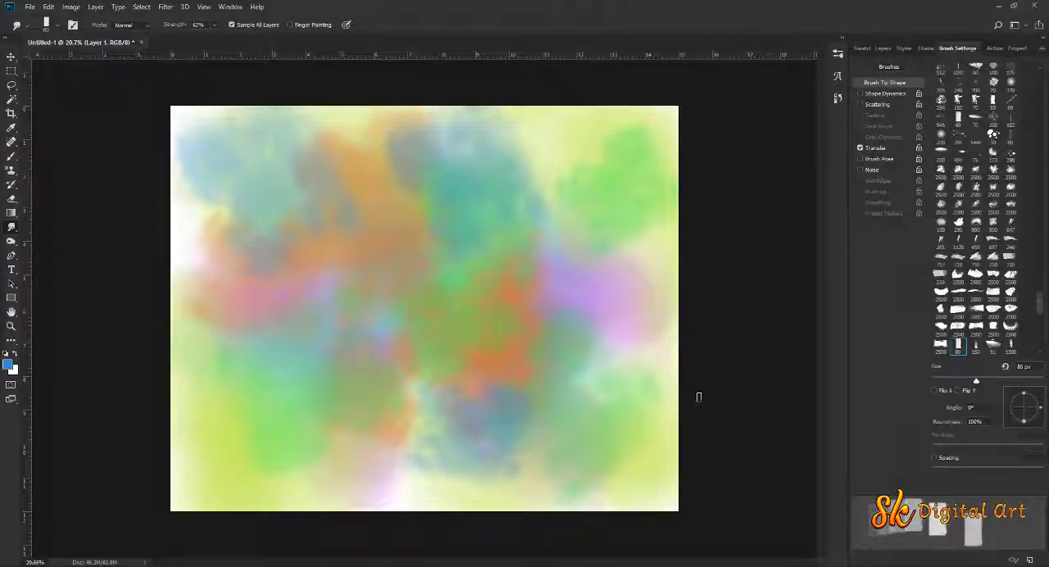
key(bracketright)
key(bracketright)
key(bracketright)
key(bracketright)
key(bracketright)
key(bracketright)
key(bracketright)
key(bracketright)
key(bracketright)
key(bracketright)
key(bracketright)
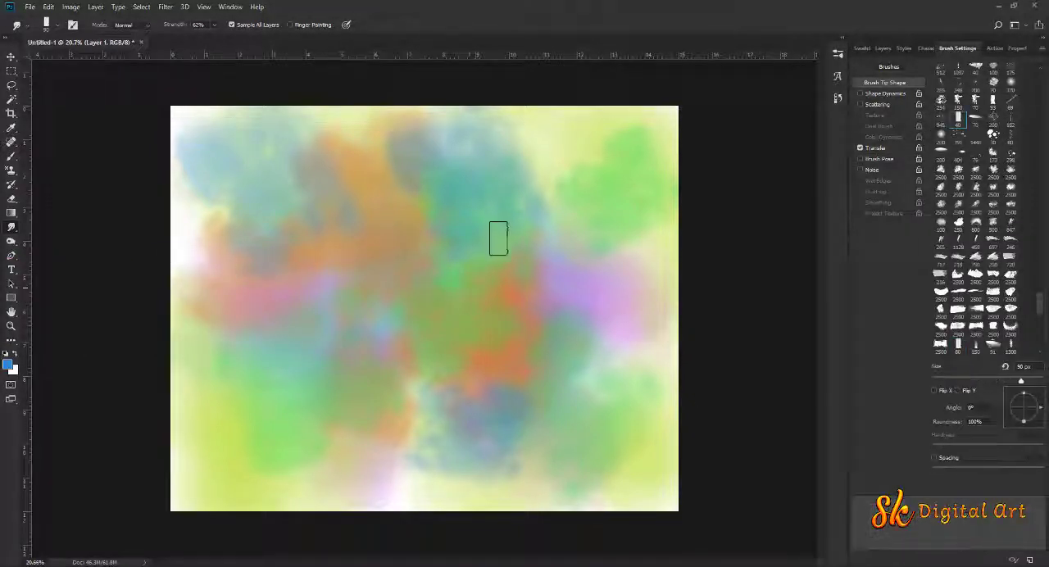
Smudge the patches right of the canvas centre, then the upper-left colours with a 200 px tip at 77% strength
mouse_move(545, 291)
mouse_down()
mouse_move(541, 239)
mouse_move(566, 216)
mouse_move(587, 246)
mouse_move(549, 261)
mouse_move(555, 231)
mouse_move(540, 177)
mouse_move(542, 208)
mouse_move(557, 183)
mouse_move(569, 235)
mouse_move(591, 267)
mouse_move(554, 288)
mouse_move(532, 234)
mouse_move(568, 177)
mouse_move(561, 328)
mouse_move(574, 326)
mouse_move(541, 330)
mouse_move(605, 345)
mouse_move(554, 330)
mouse_move(568, 300)
mouse_move(483, 296)
mouse_up()
key(bracketleft)
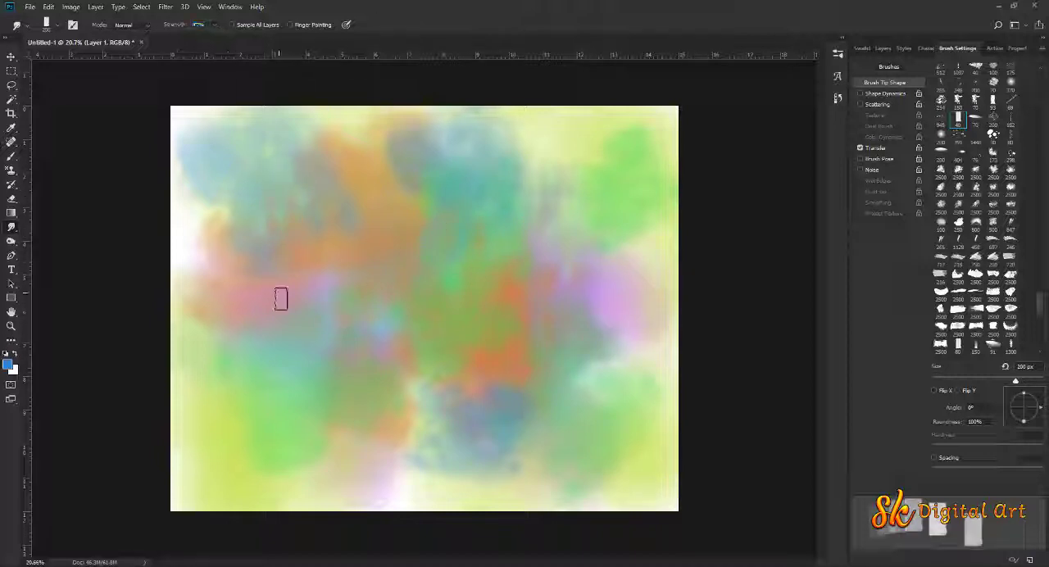
drag(264, 248, 250, 205)
mouse_move(241, 244)
mouse_down()
mouse_move(199, 218)
mouse_move(232, 302)
mouse_move(222, 205)
mouse_move(249, 233)
mouse_up()
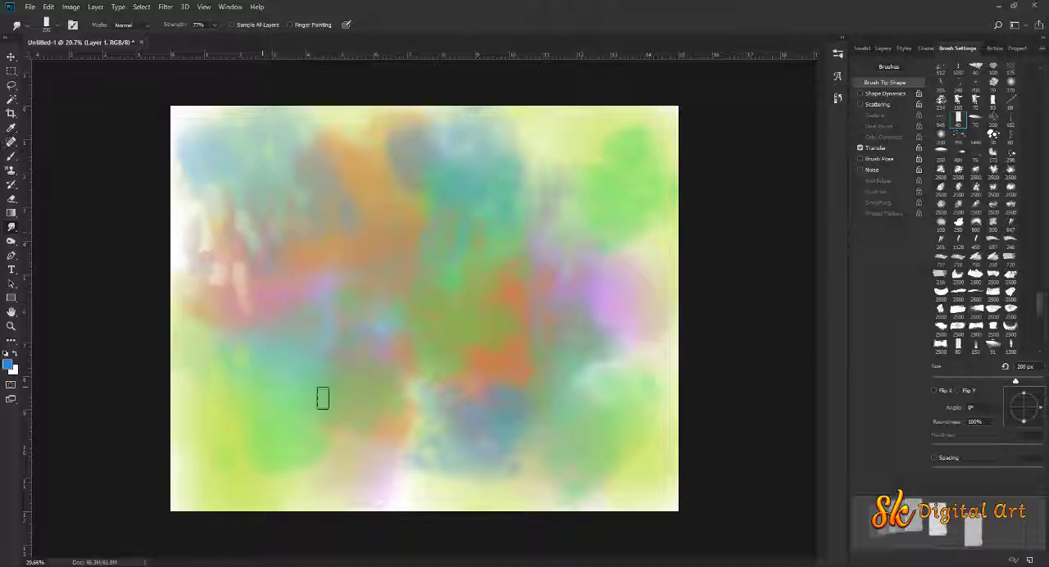
Smudge streaks through the blue patch at the lower centre and the purple and green patches along the canvas's right side
mouse_move(415, 431)
mouse_down()
mouse_move(464, 433)
mouse_move(432, 462)
mouse_move(498, 449)
mouse_move(500, 377)
mouse_up()
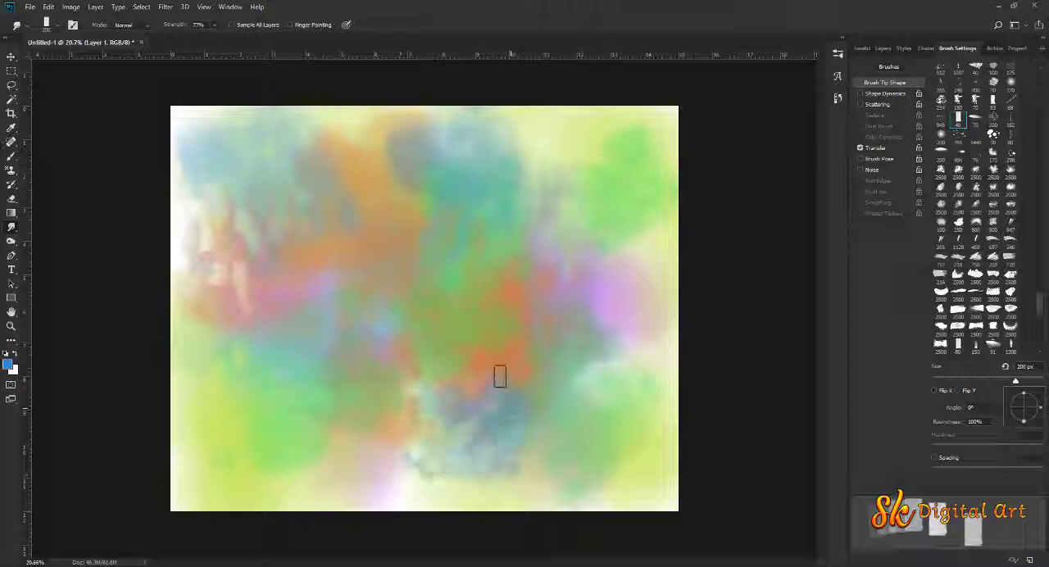
mouse_move(610, 436)
mouse_down()
mouse_move(581, 336)
mouse_move(613, 297)
mouse_move(612, 239)
mouse_up()
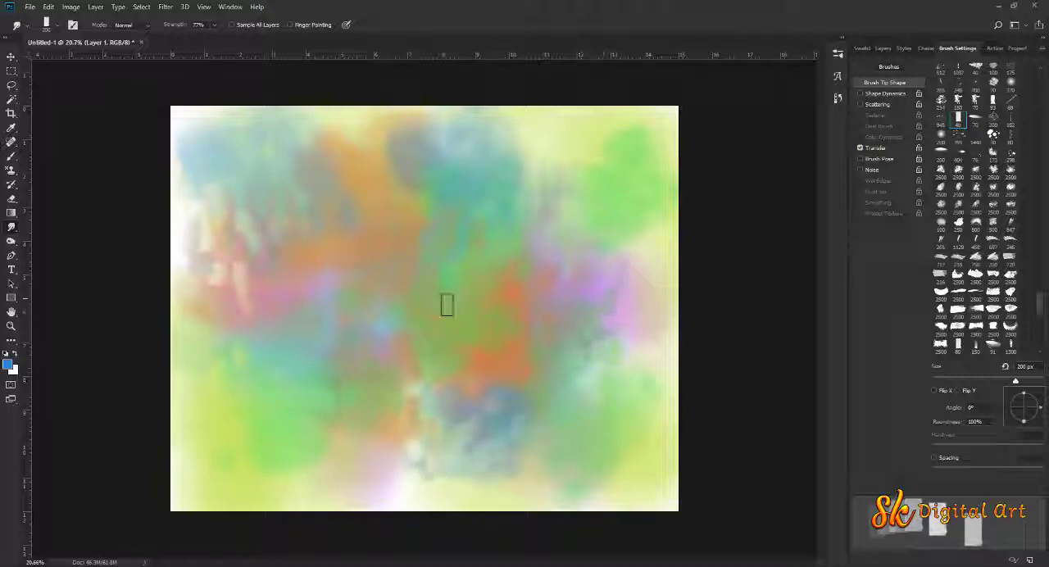
mouse_move(504, 210)
mouse_down()
mouse_move(541, 166)
mouse_move(585, 148)
mouse_move(621, 165)
mouse_move(619, 190)
mouse_up()
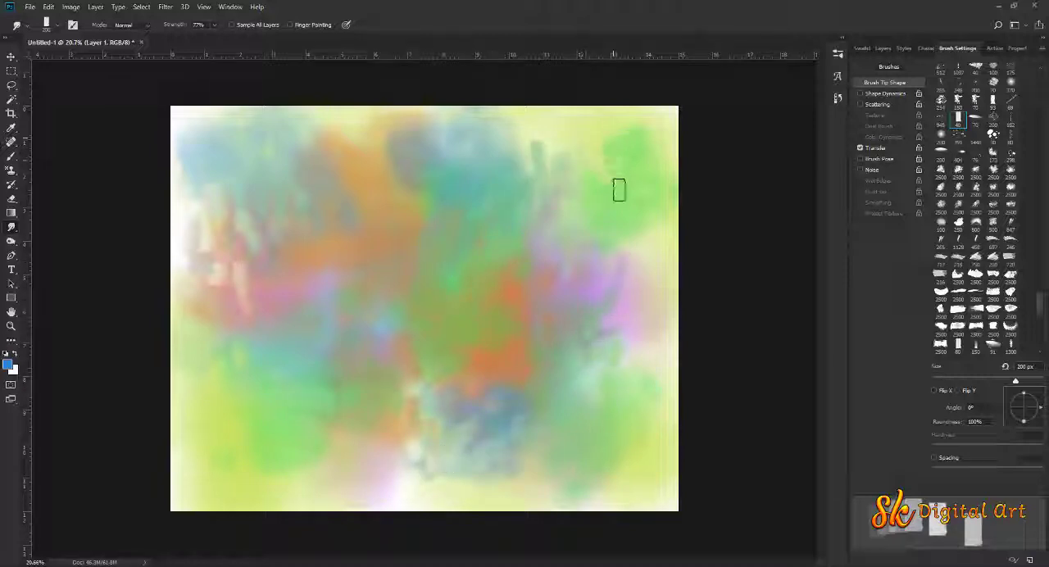
drag(632, 241, 606, 276)
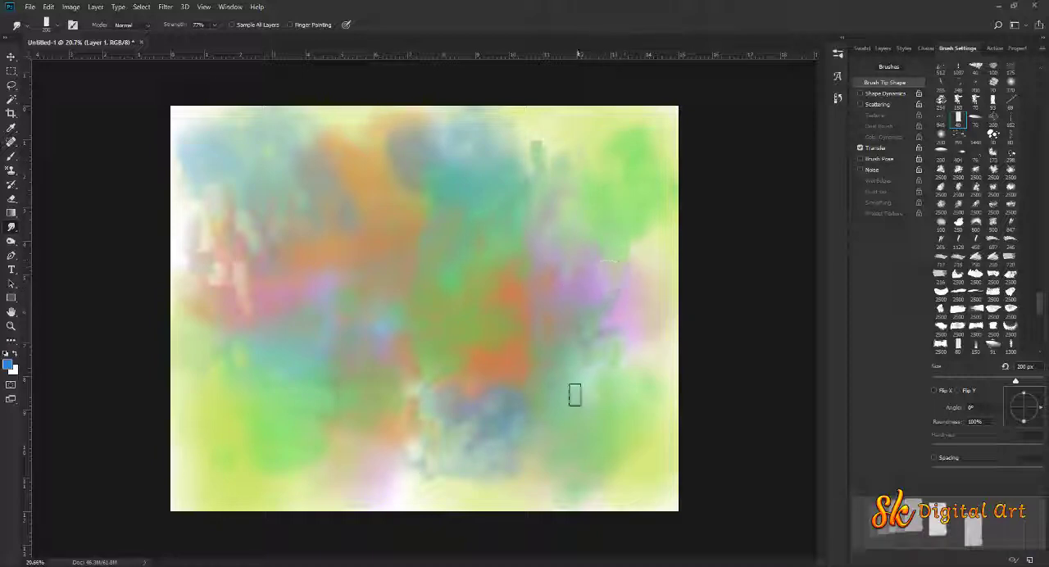
mouse_move(575, 395)
mouse_down()
mouse_move(585, 358)
mouse_move(593, 414)
mouse_up()
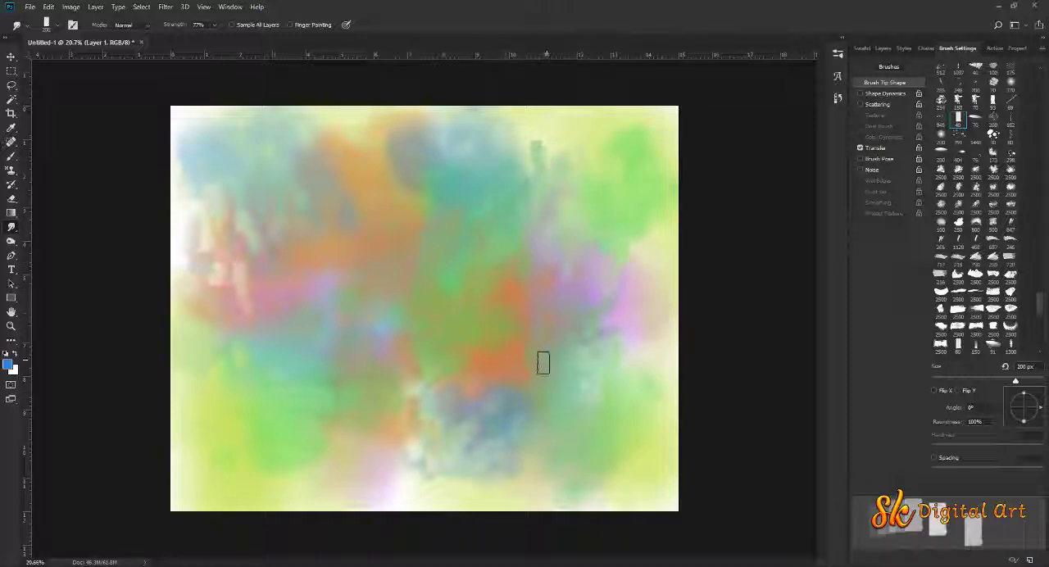
mouse_move(569, 363)
mouse_down()
mouse_move(623, 343)
mouse_move(575, 358)
mouse_move(620, 268)
mouse_up()
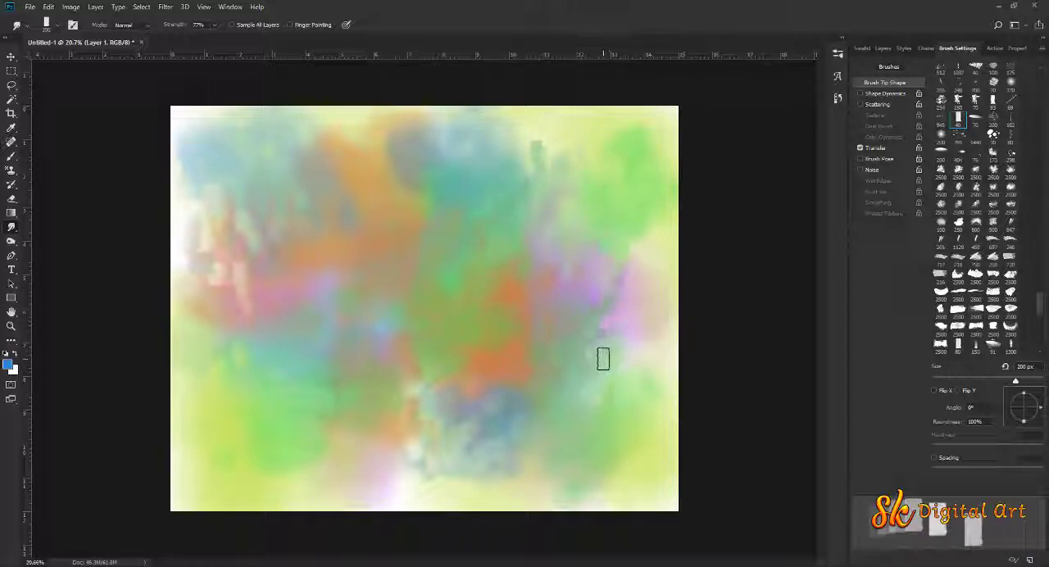
drag(604, 471, 602, 409)
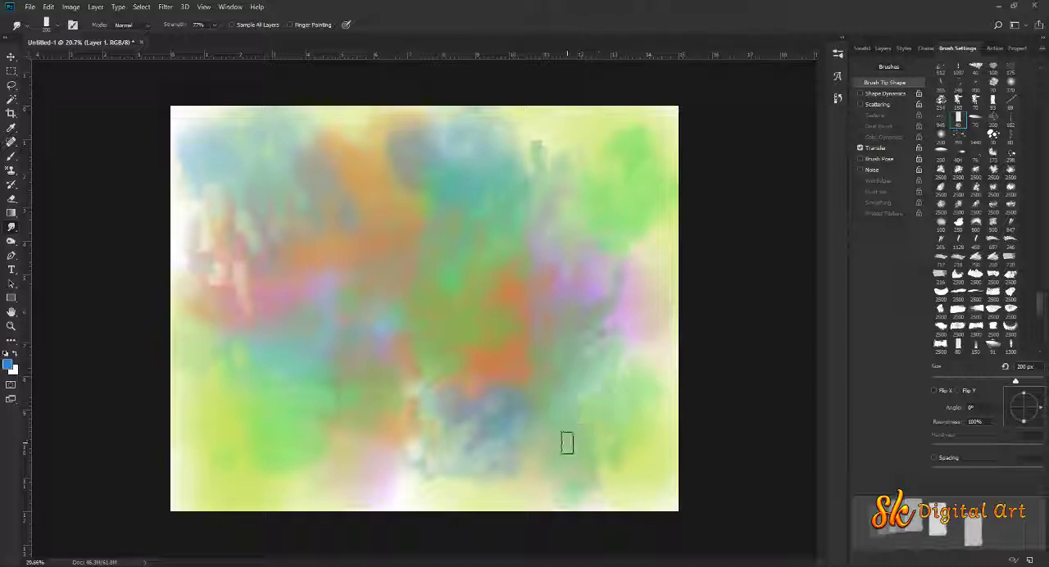
mouse_move(592, 490)
mouse_down()
mouse_move(563, 438)
mouse_move(566, 447)
mouse_move(625, 443)
mouse_up()
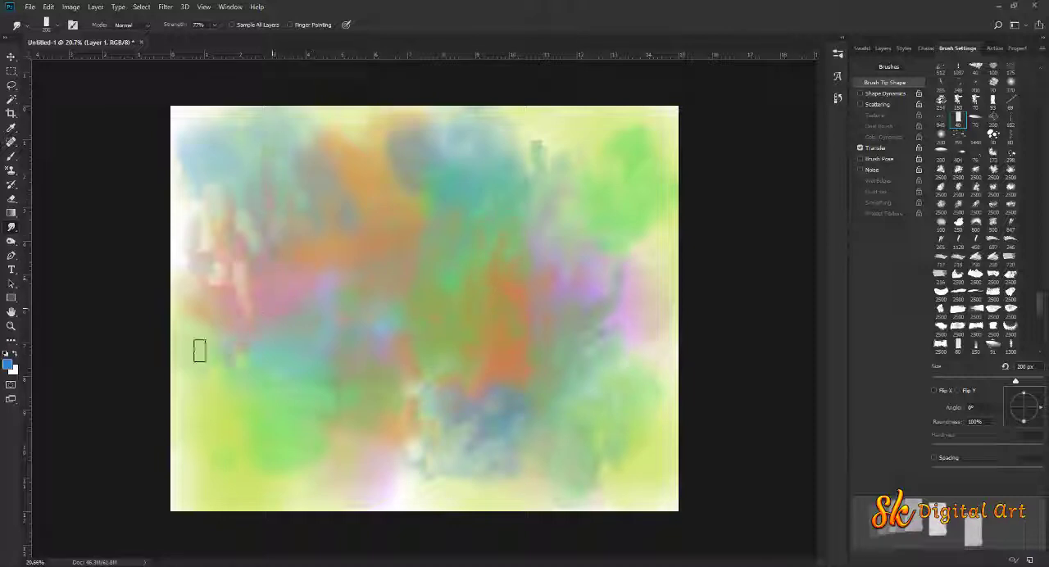
Smudge the lower-left and upper orange patches, and pull long vertical trunk-like streaks up from the lower centre of the canvas
mouse_move(335, 374)
mouse_down()
mouse_move(377, 431)
mouse_move(358, 424)
mouse_move(376, 367)
mouse_move(368, 401)
mouse_move(396, 412)
mouse_up()
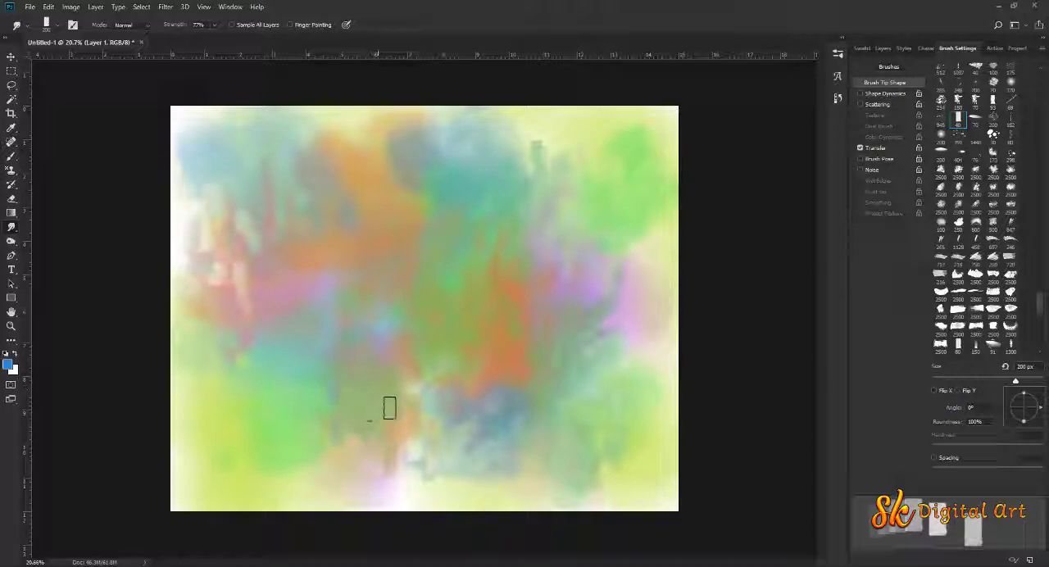
mouse_move(381, 194)
mouse_down()
mouse_move(378, 143)
mouse_move(319, 161)
mouse_move(277, 143)
mouse_up()
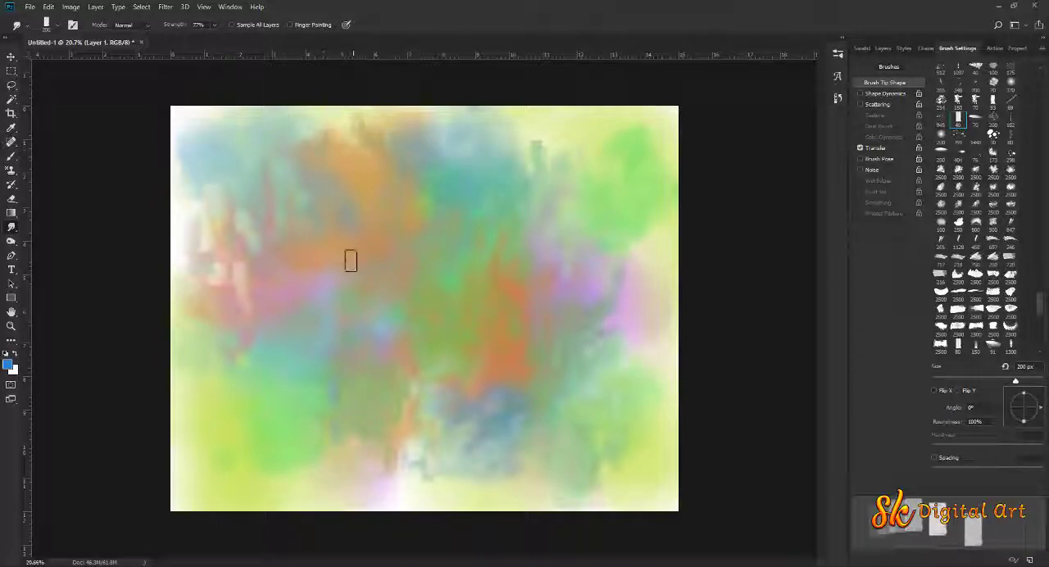
mouse_move(402, 474)
mouse_down()
mouse_move(393, 392)
mouse_move(395, 349)
mouse_up()
mouse_move(504, 479)
mouse_down()
mouse_move(499, 439)
mouse_move(516, 345)
mouse_up()
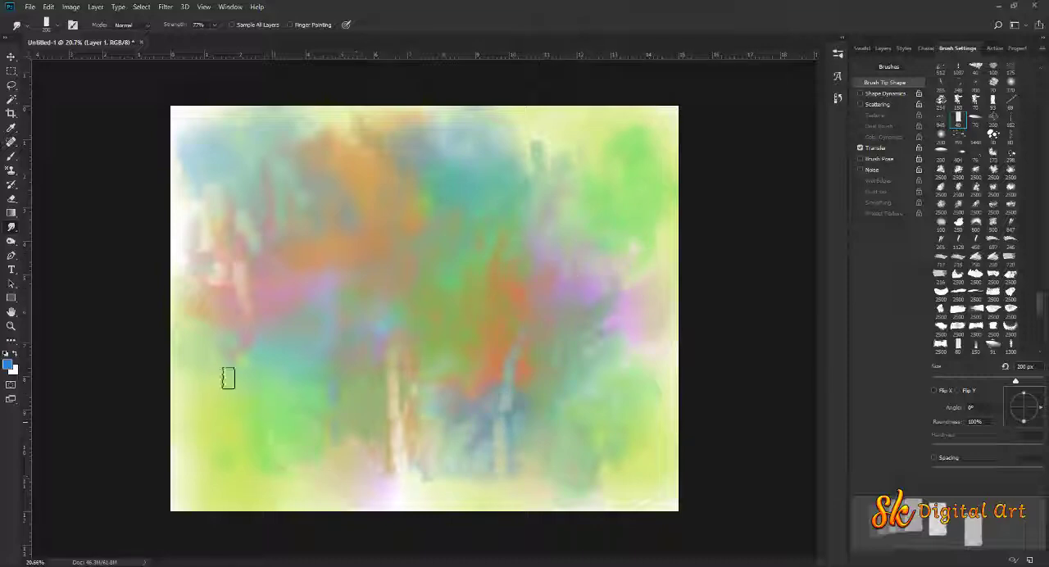
With the Feuillus1 brush at 600 px and Spacing off, smudge broad foliage-like masses across the centre, left and right of the canvas
right_click(292, 266)
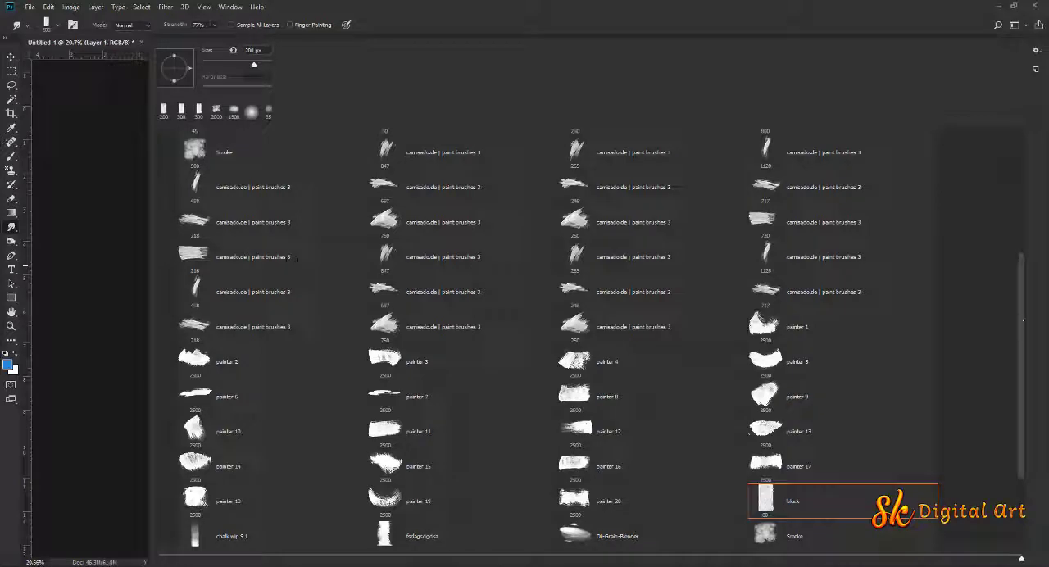
drag(1023, 320, 1014, 366)
scroll(1013, 381, down, 1)
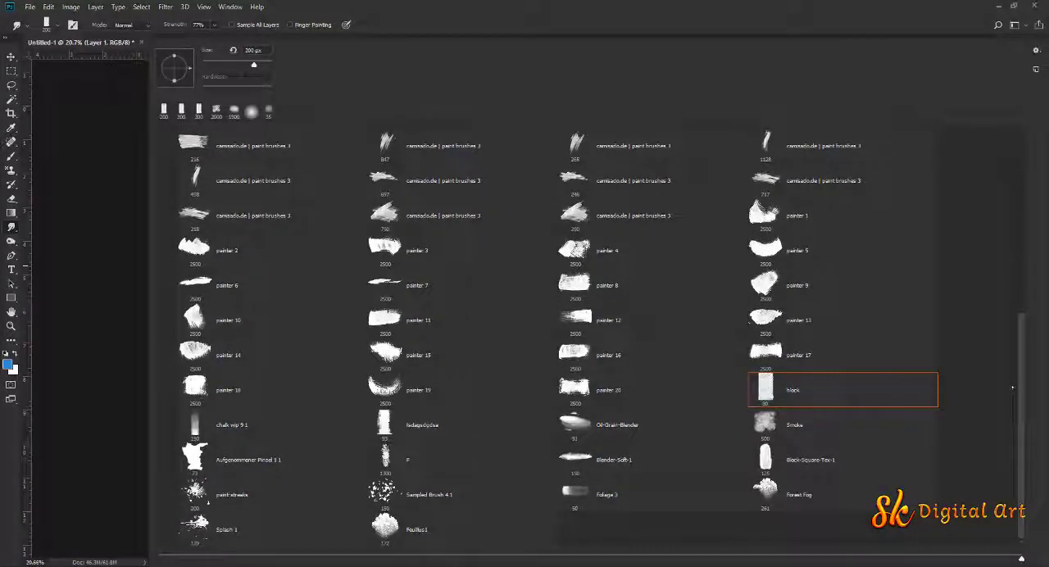
click(403, 524)
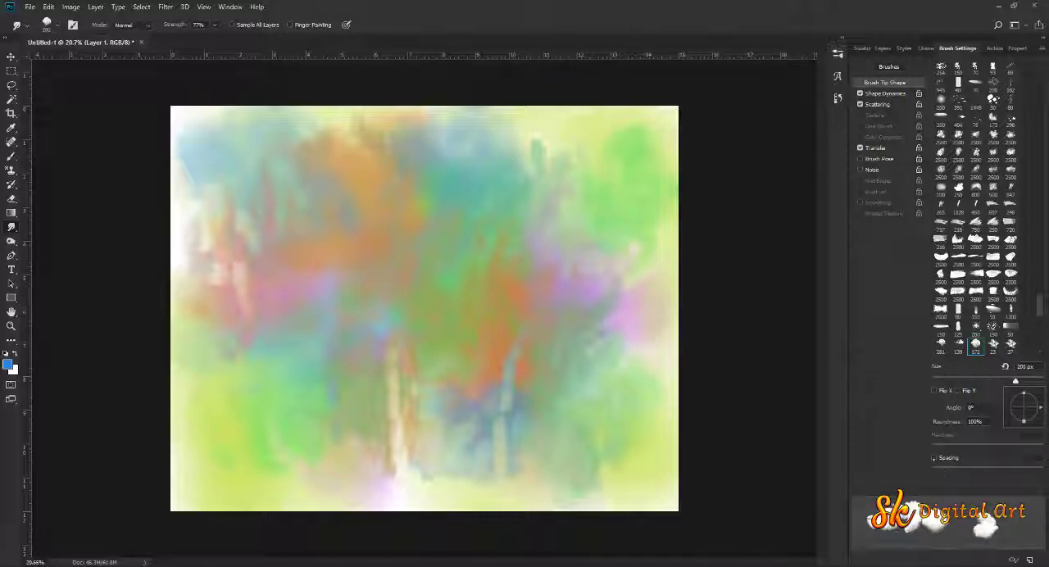
key(bracketright)
key(bracketright)
key(bracketright)
key(bracketright)
mouse_move(469, 259)
mouse_down()
mouse_move(543, 227)
mouse_move(608, 295)
mouse_move(583, 306)
mouse_move(586, 279)
mouse_move(606, 258)
mouse_move(616, 297)
mouse_move(513, 336)
mouse_move(464, 315)
mouse_move(434, 356)
mouse_move(396, 309)
mouse_move(317, 384)
mouse_move(311, 278)
mouse_move(267, 315)
mouse_move(245, 277)
mouse_move(317, 254)
mouse_move(311, 279)
mouse_move(308, 236)
mouse_move(330, 201)
mouse_move(364, 199)
mouse_move(401, 246)
mouse_move(388, 228)
mouse_move(448, 173)
mouse_move(474, 264)
mouse_move(447, 252)
mouse_move(474, 220)
mouse_move(514, 216)
mouse_move(296, 423)
mouse_move(355, 415)
mouse_move(355, 469)
mouse_up()
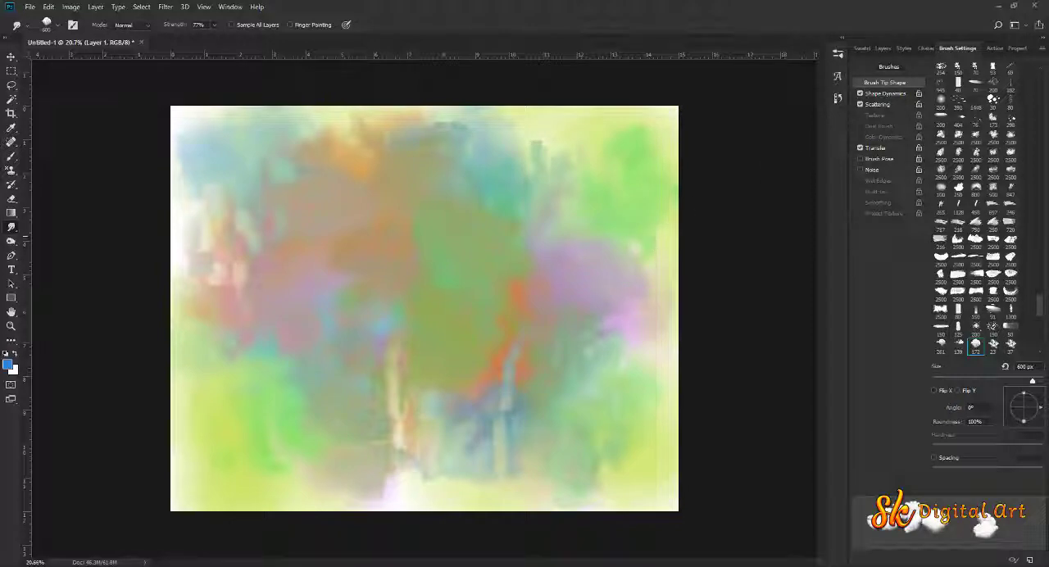
Switch the smudge tip to the 750 px "camsado.de | paint brushes 3" brush and turn Spacing off
right_click(395, 280)
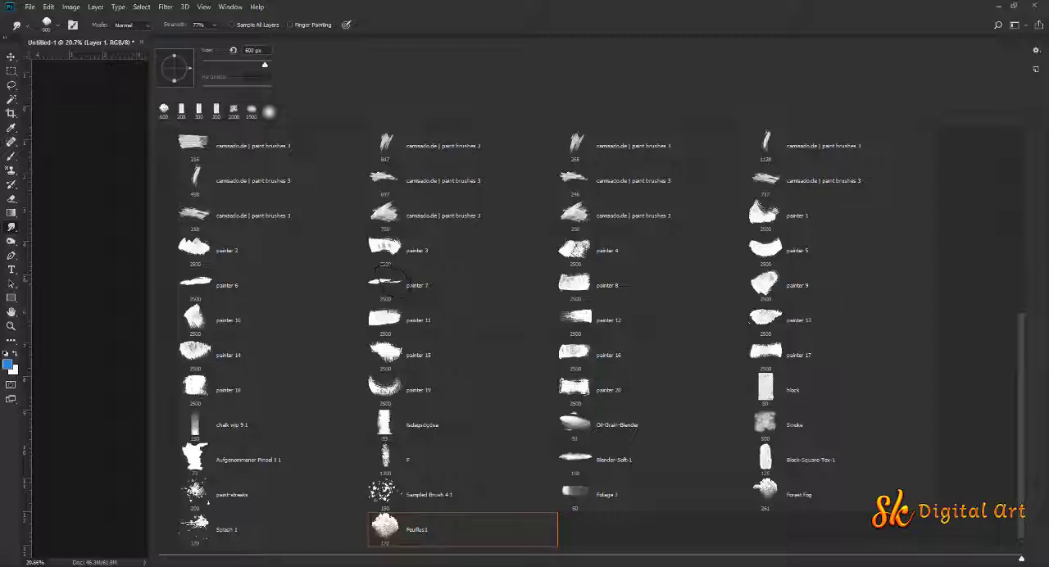
click(387, 214)
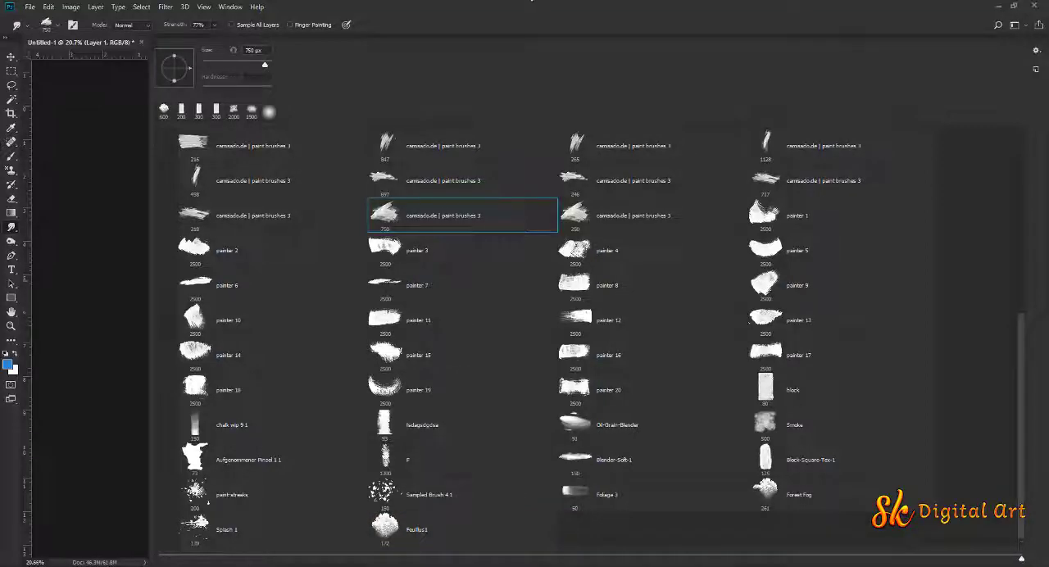
key(Return)
key(bracketright)
key(bracketright)
key(bracketright)
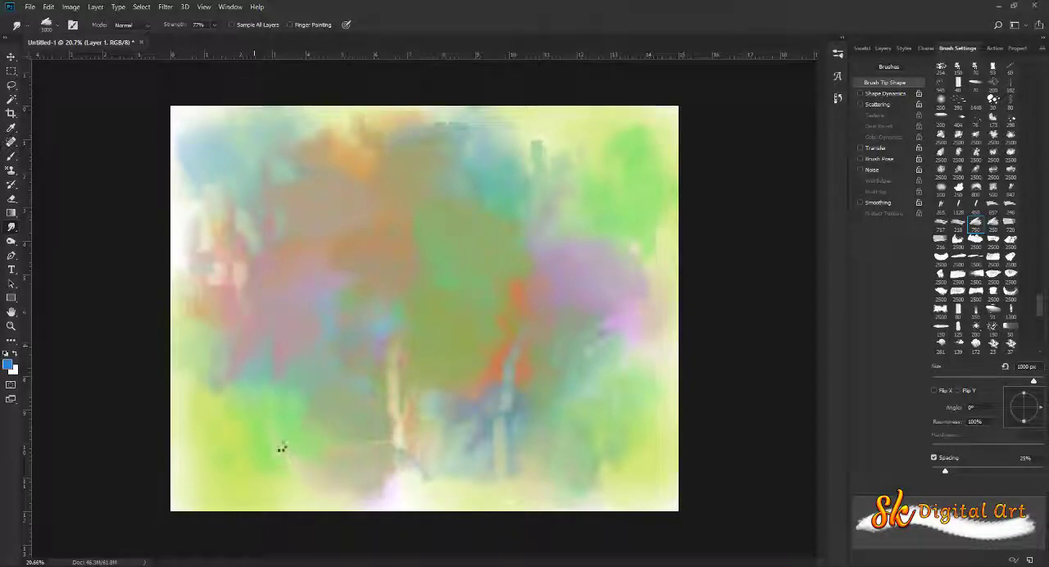
key(bracketleft)
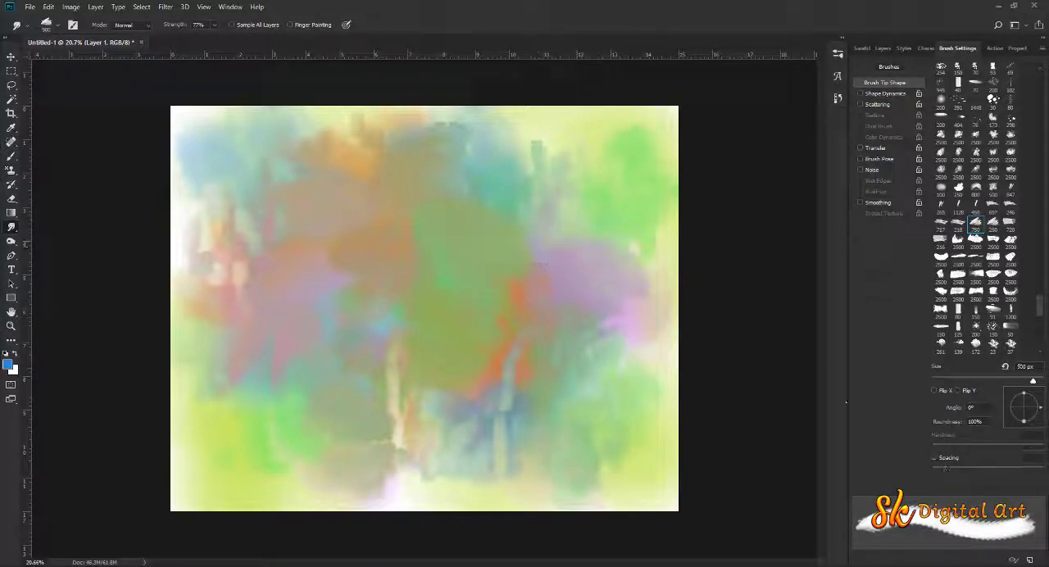
With the tip at 700 px, smudge broad masses across the bottom of the canvas and through the lower-right green patch
key(bracketright)
key(bracketright)
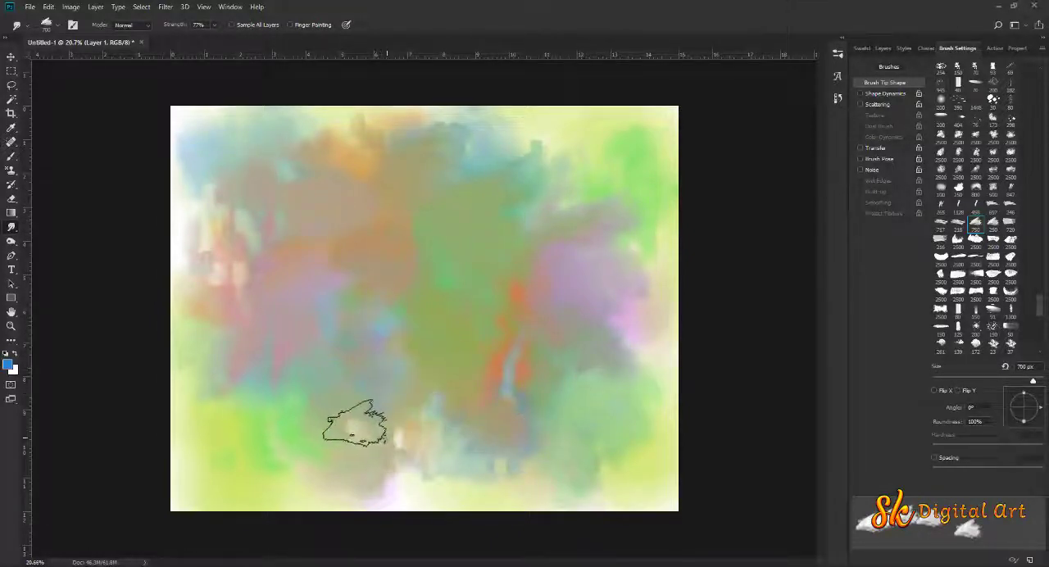
mouse_move(355, 424)
mouse_down()
mouse_move(430, 489)
mouse_move(457, 464)
mouse_move(507, 469)
mouse_move(561, 499)
mouse_move(645, 480)
mouse_up()
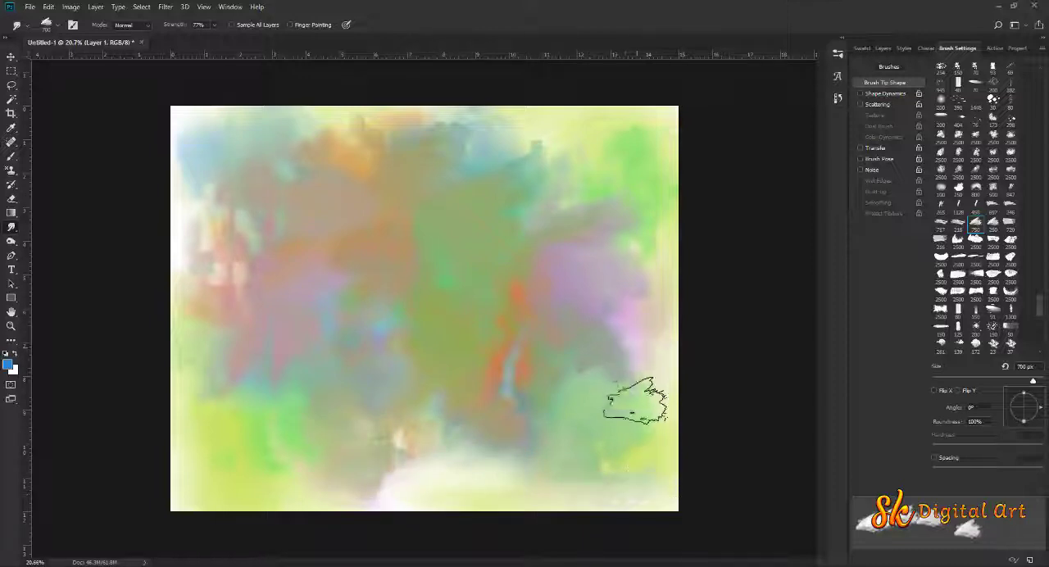
mouse_move(636, 400)
mouse_down()
mouse_move(642, 455)
mouse_move(565, 448)
mouse_up()
mouse_move(312, 462)
mouse_down()
mouse_move(245, 443)
mouse_move(258, 428)
mouse_move(391, 433)
mouse_move(433, 468)
mouse_up()
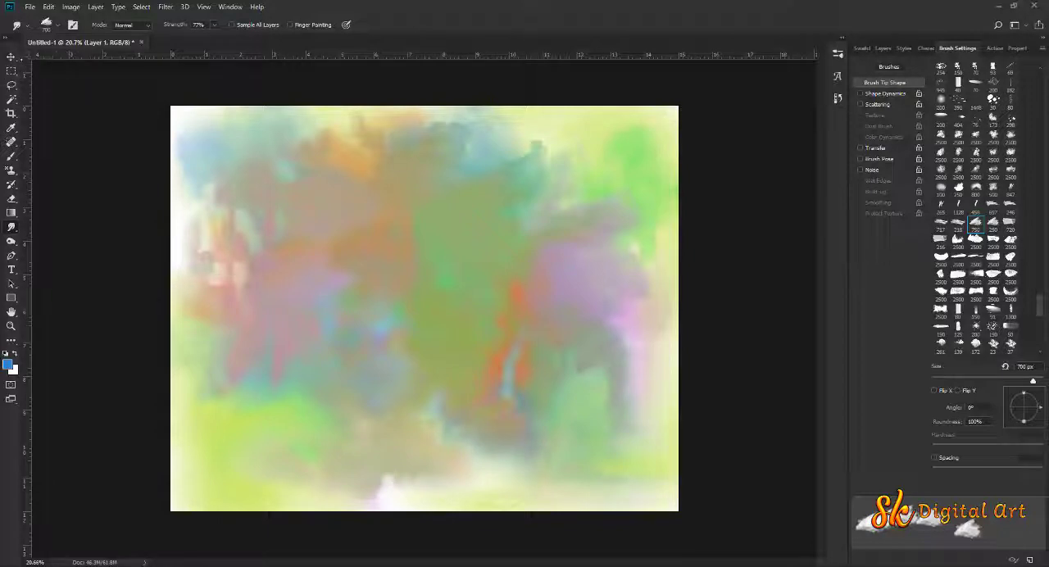
Set the background colour to the red dc1f1f
click(11, 57)
click(14, 372)
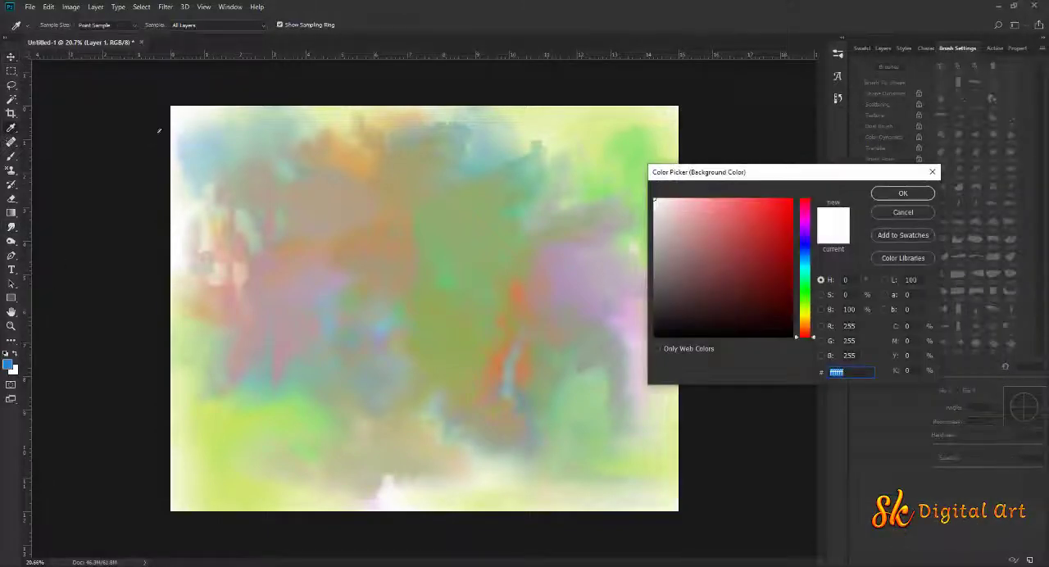
click(773, 217)
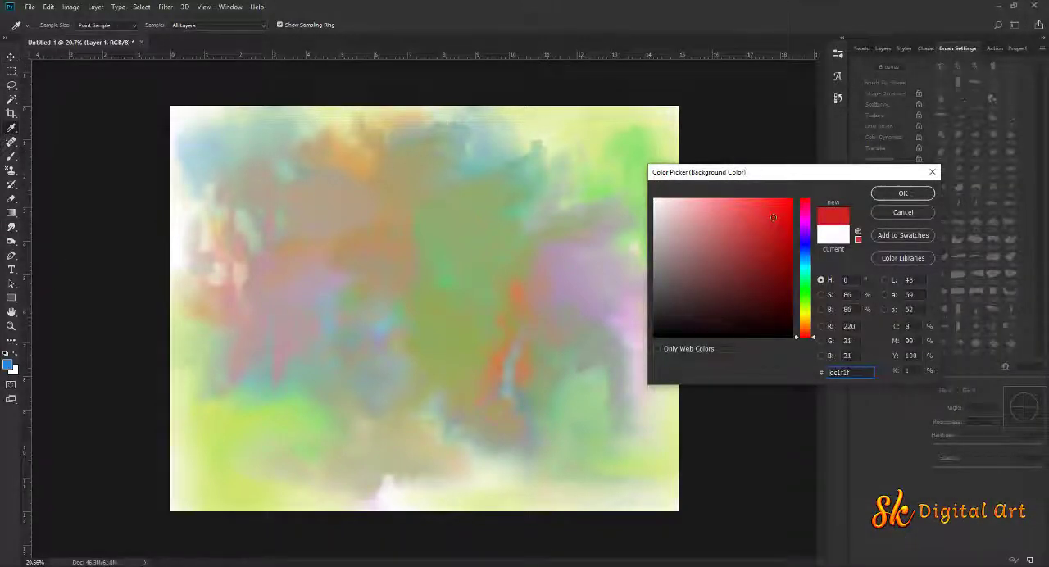
click(876, 193)
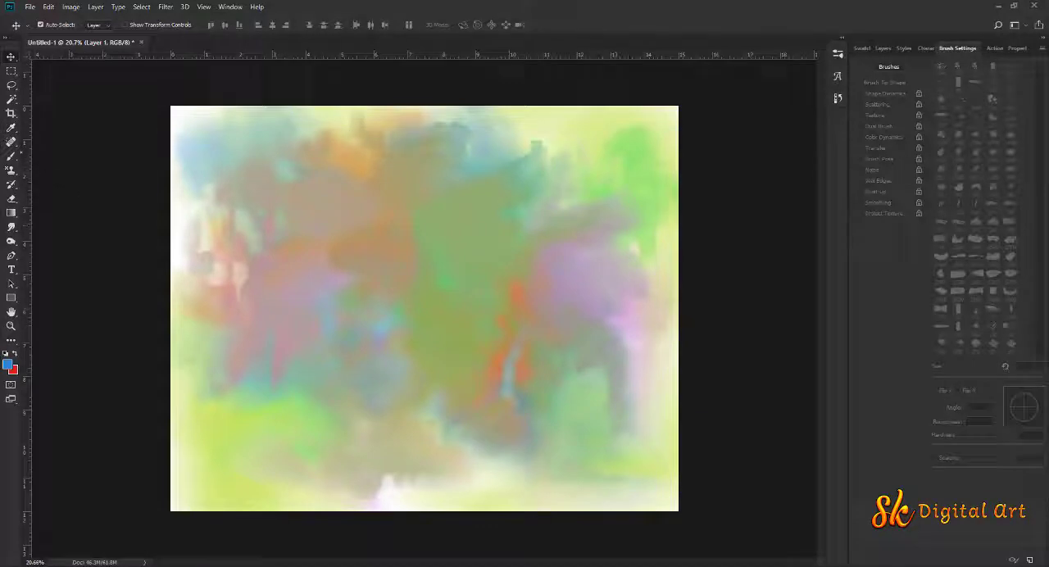
Paint blue patches at the centre, left of centre and lower left with the Brush at 500 px and 96% opacity
key(b)
drag(191, 36, 219, 28)
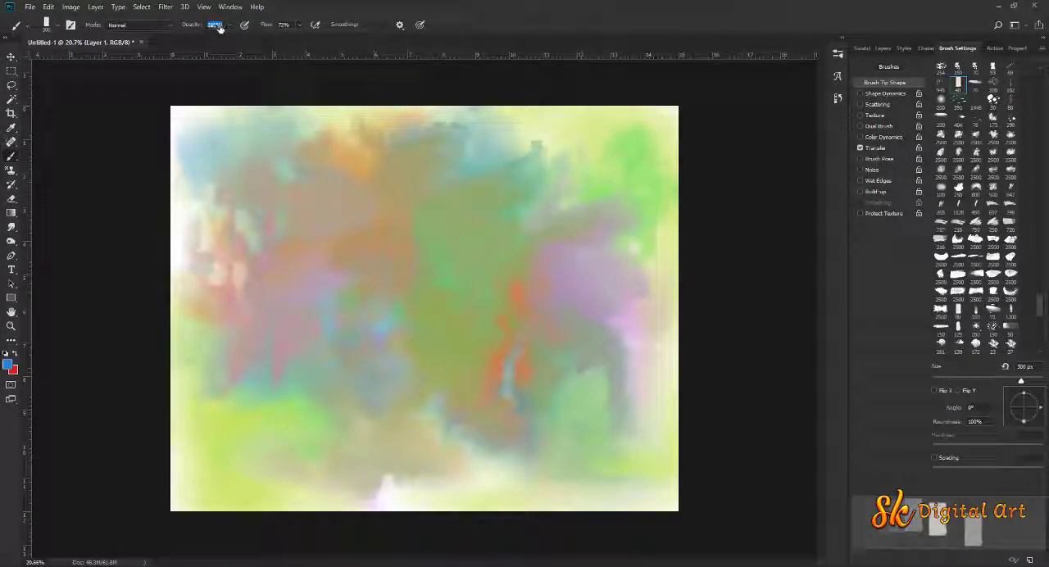
key(])
key(])
drag(438, 314, 500, 314)
drag(372, 340, 354, 346)
drag(293, 360, 281, 414)
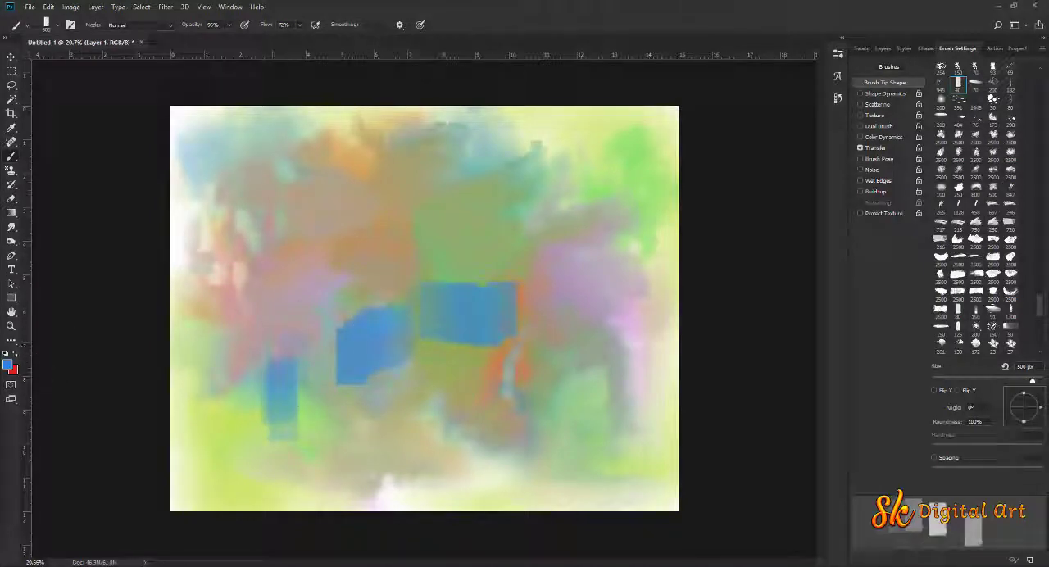
Paint red patches on the left side, the upper right and the lower right of the canvas
drag(262, 307, 274, 307)
drag(549, 246, 604, 281)
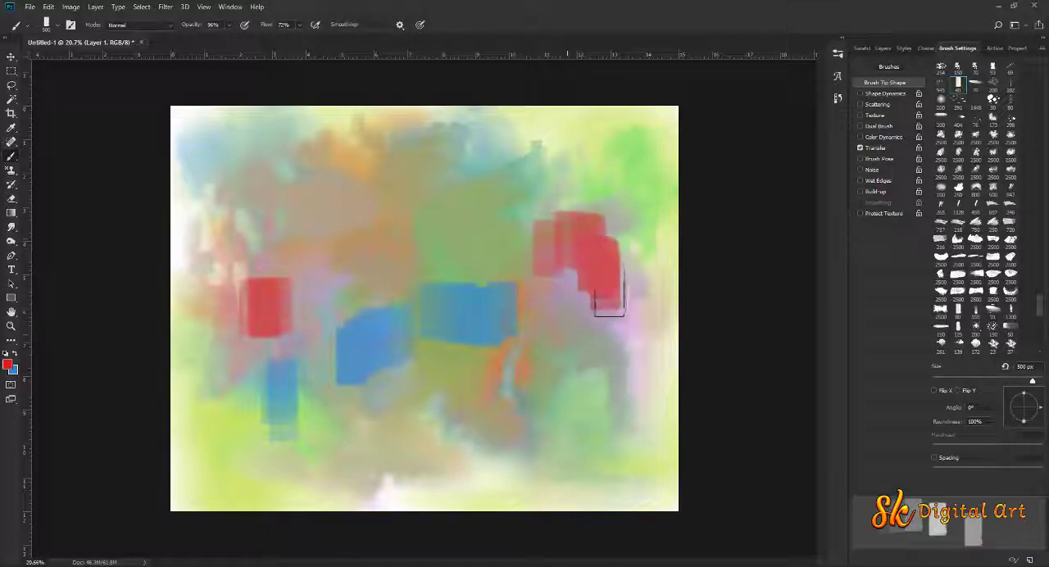
drag(584, 366, 585, 377)
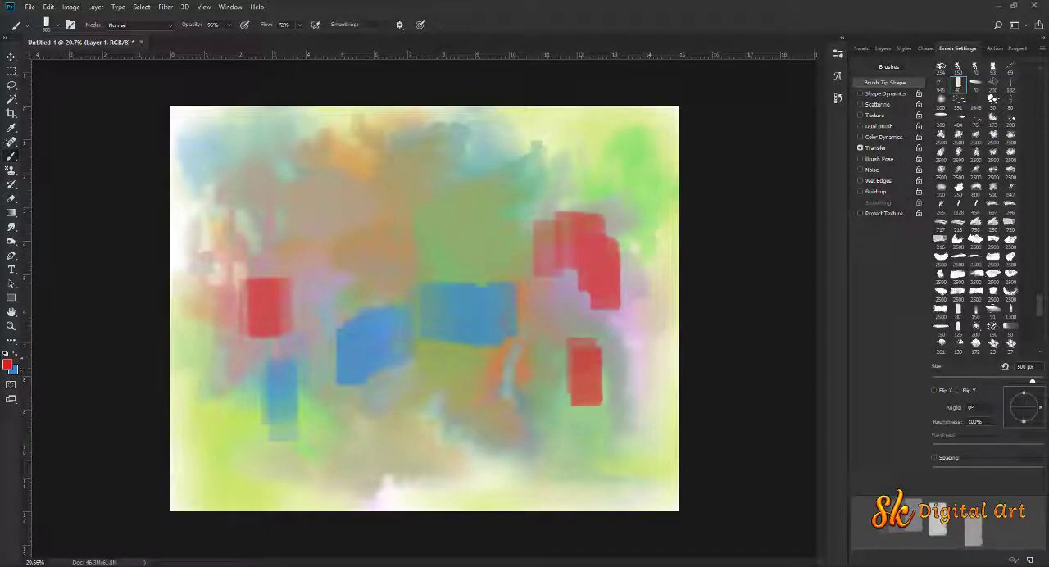
Set the foreground colour to golden yellow and paint patches at the lower centre and above the left blue patch
click(8, 364)
text(dcbb1f)
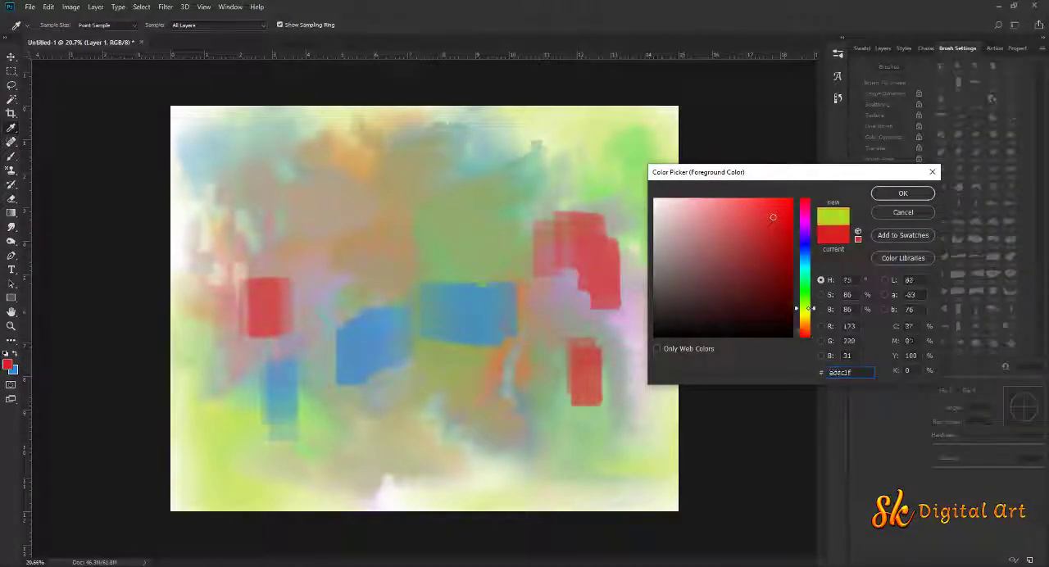
click(889, 198)
drag(460, 410, 487, 433)
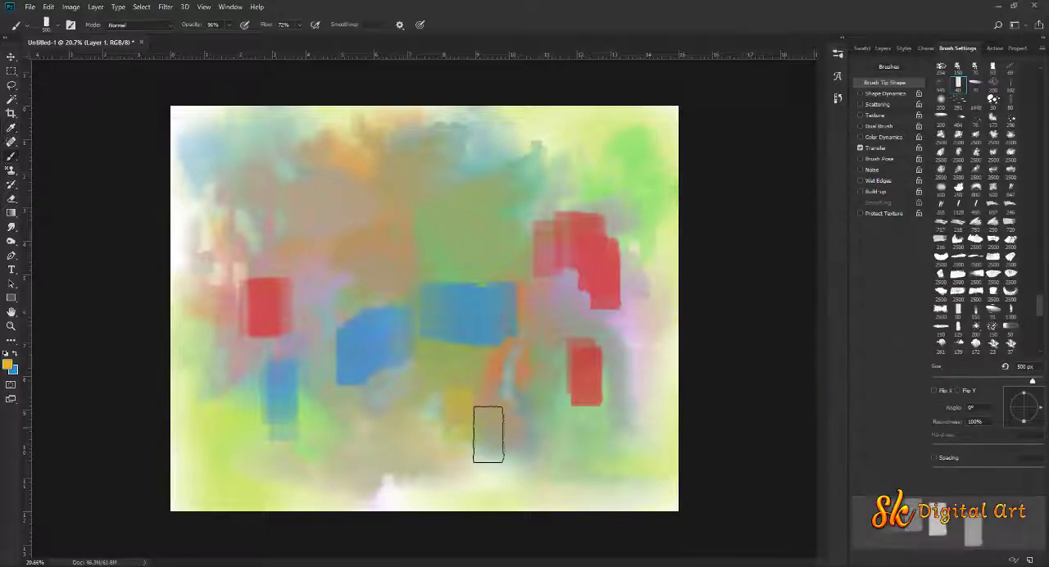
mouse_move(336, 240)
mouse_down()
mouse_move(410, 237)
mouse_move(432, 207)
mouse_up()
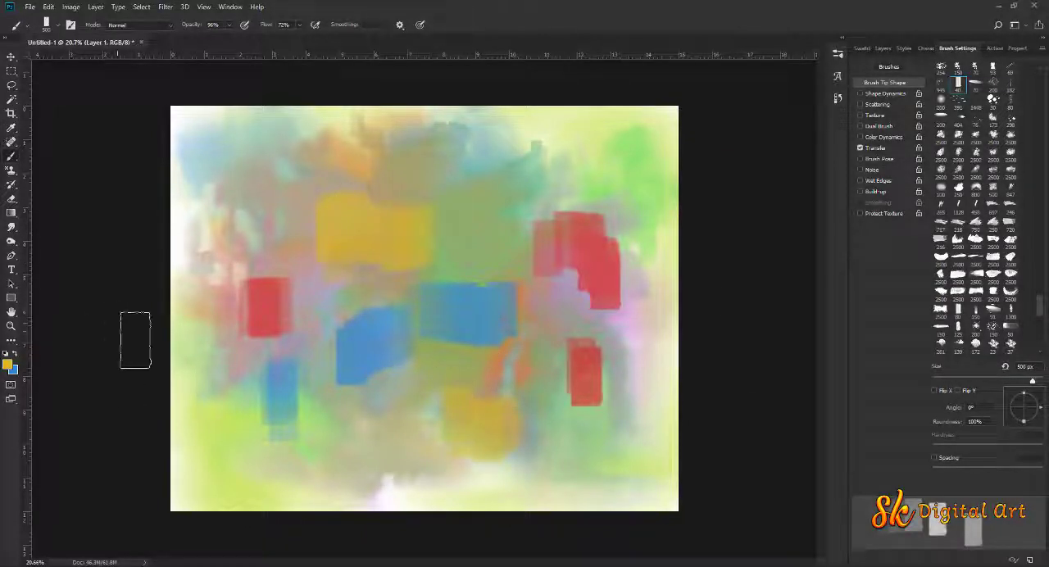
Smudge the left red patch and the lower-left blue patch with Block-Square-Tex-1 at 125 px and 91% strength
key(r)
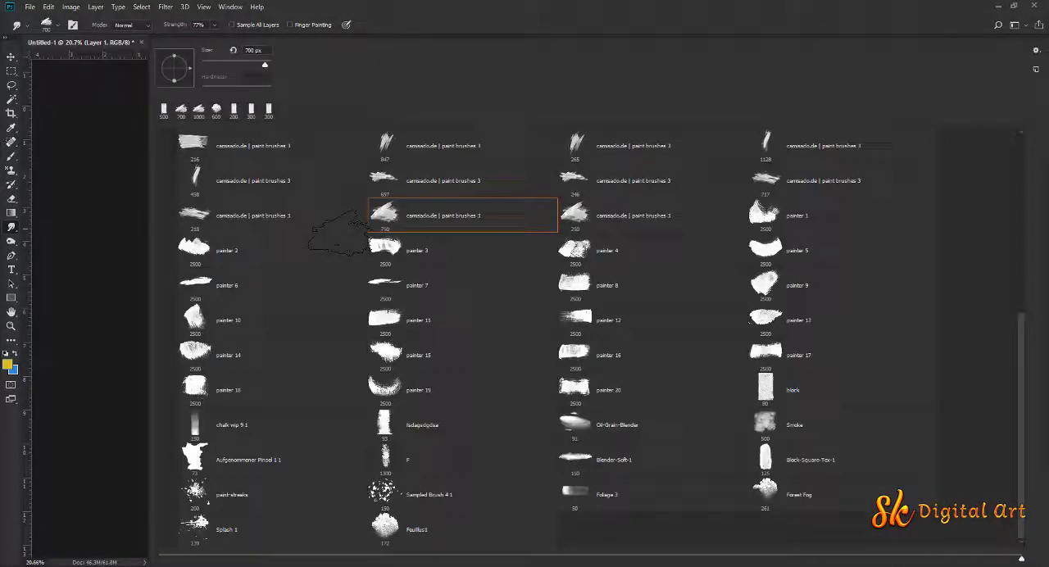
double_click(773, 453)
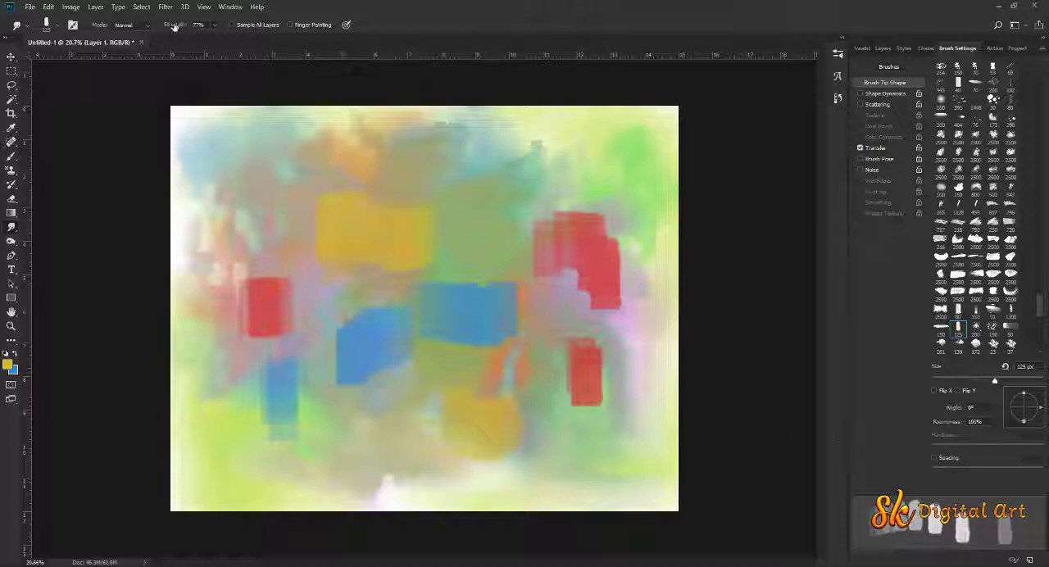
key(bracketright)
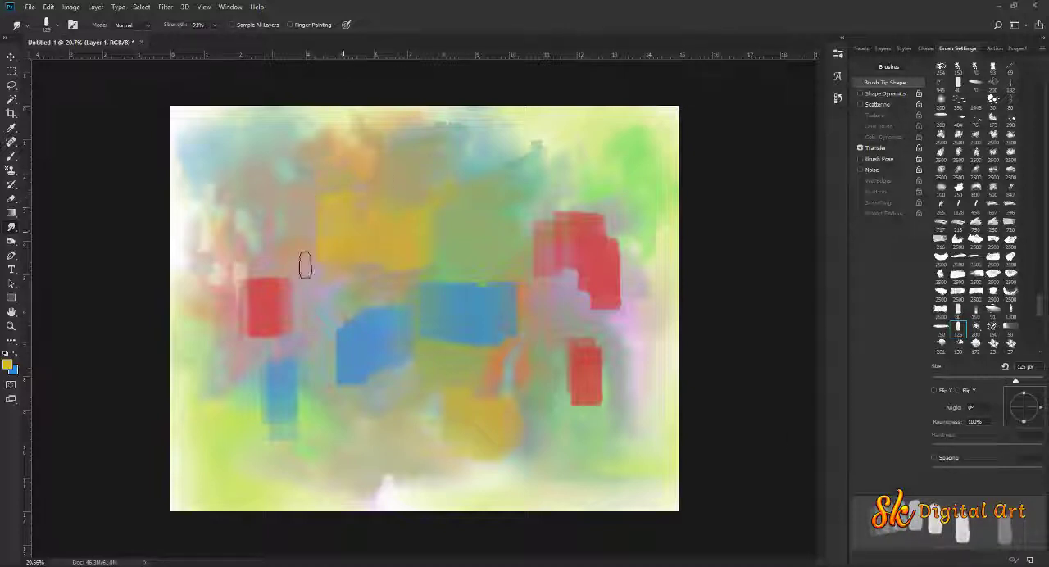
mouse_move(305, 265)
mouse_down()
mouse_move(379, 265)
mouse_move(273, 317)
mouse_move(309, 264)
mouse_up()
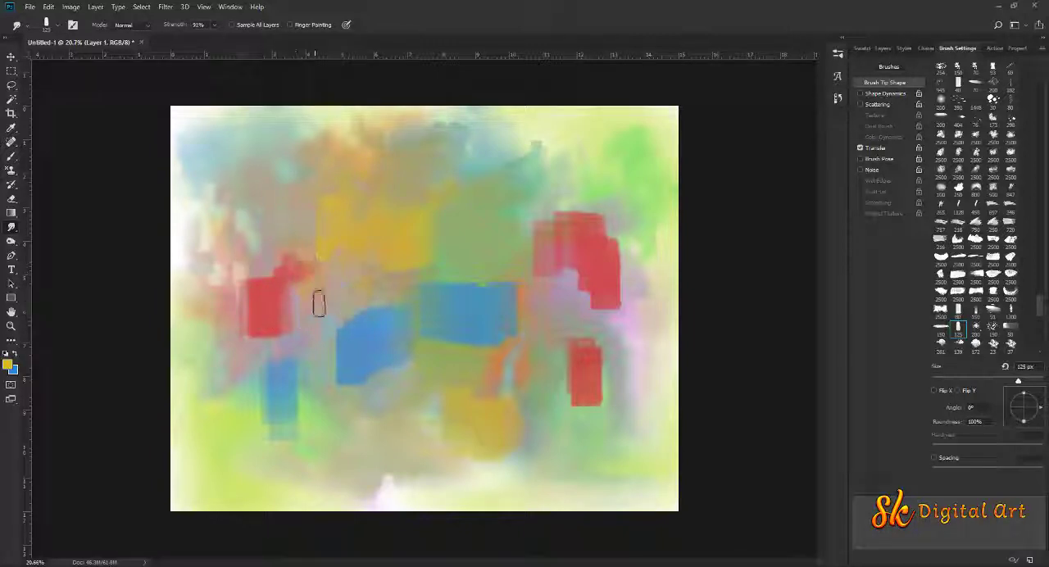
mouse_move(249, 307)
mouse_down()
mouse_move(241, 270)
mouse_move(259, 313)
mouse_up()
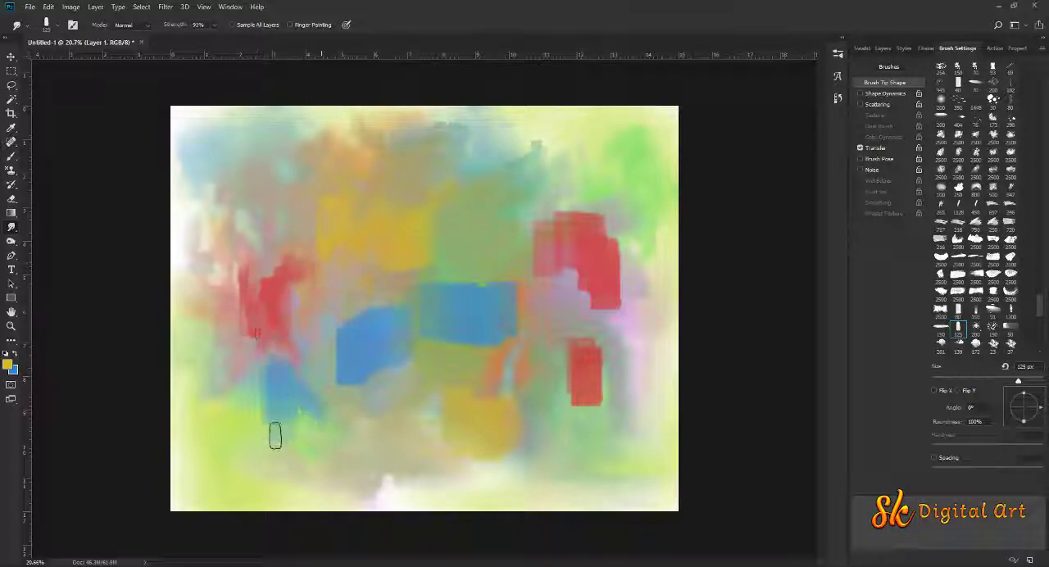
Smudge the two central blue patches into their surroundings with short vertical strokes
drag(347, 367, 365, 370)
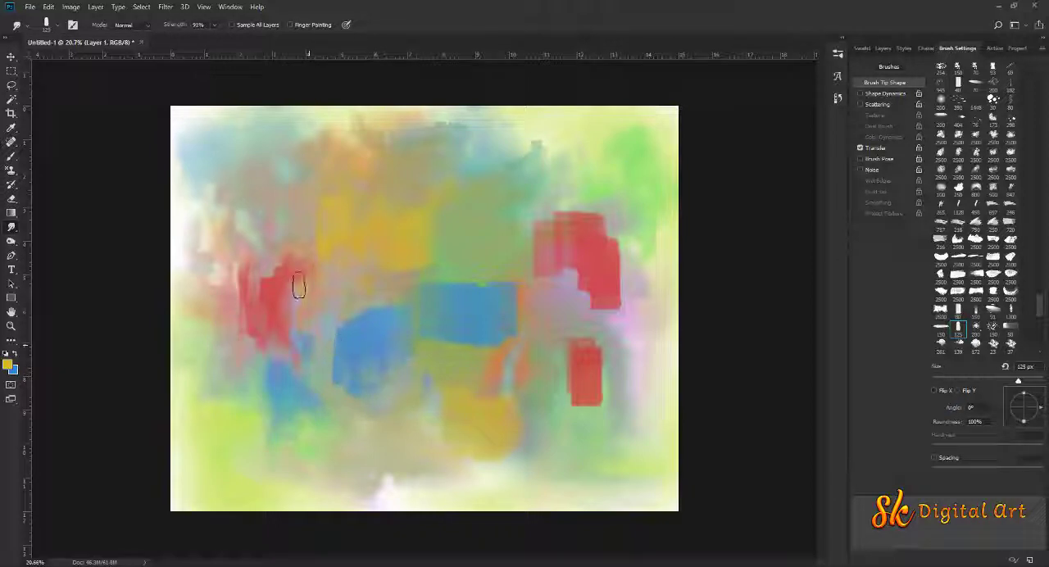
drag(340, 310, 343, 283)
drag(467, 291, 476, 252)
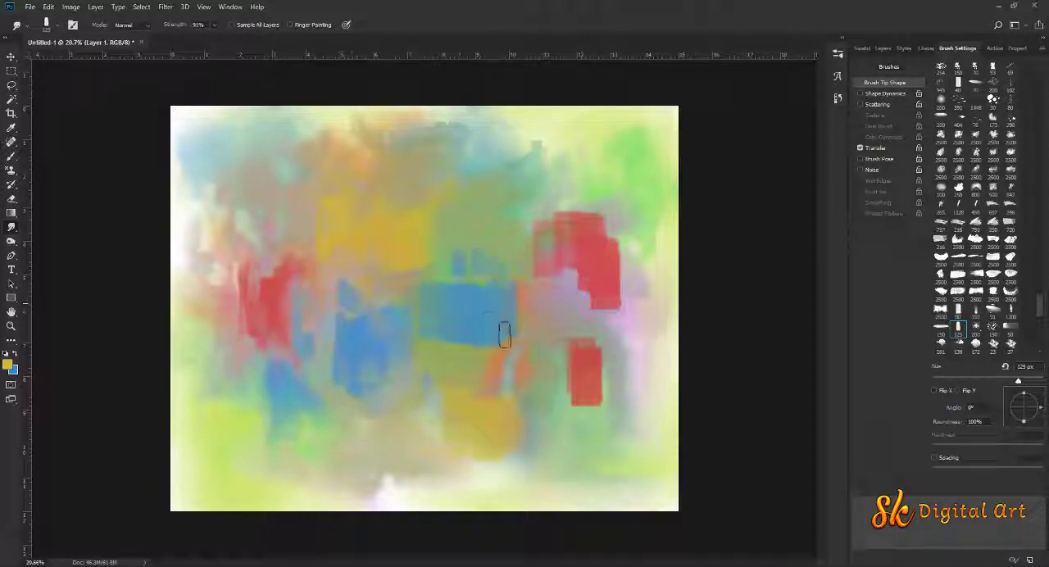
mouse_move(504, 334)
mouse_down()
mouse_move(457, 342)
mouse_move(494, 344)
mouse_move(430, 314)
mouse_move(409, 272)
mouse_move(435, 326)
mouse_move(503, 293)
mouse_up()
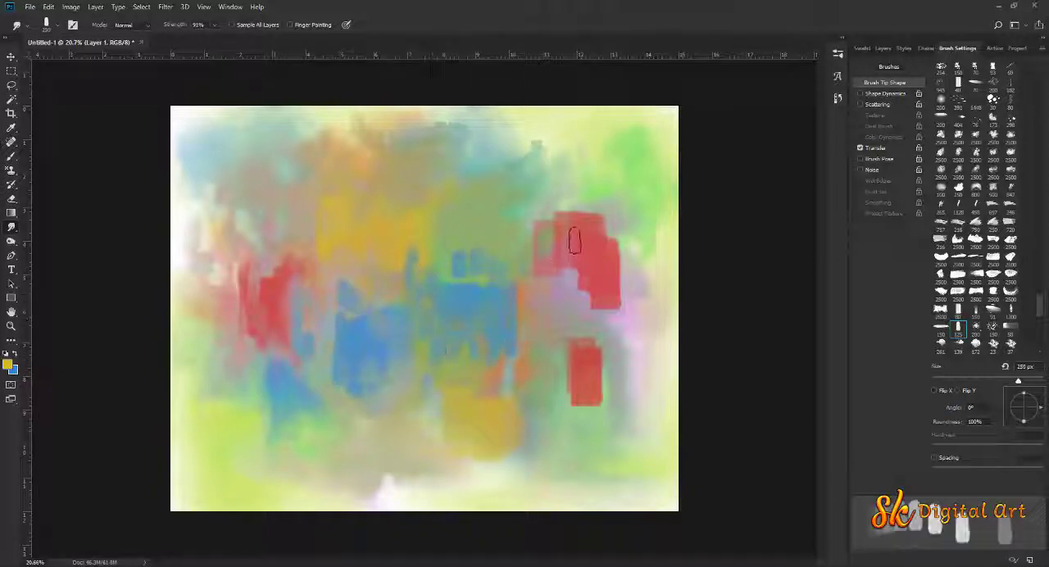
Smudge the right-hand red patches into vertical streaks at 250 px, then blend them broadly with the tip at 700 px
mouse_move(600, 297)
mouse_down()
mouse_move(655, 275)
mouse_move(616, 261)
mouse_move(646, 232)
mouse_move(606, 232)
mouse_move(597, 177)
mouse_move(584, 245)
mouse_move(538, 209)
mouse_move(564, 232)
mouse_move(621, 242)
mouse_up()
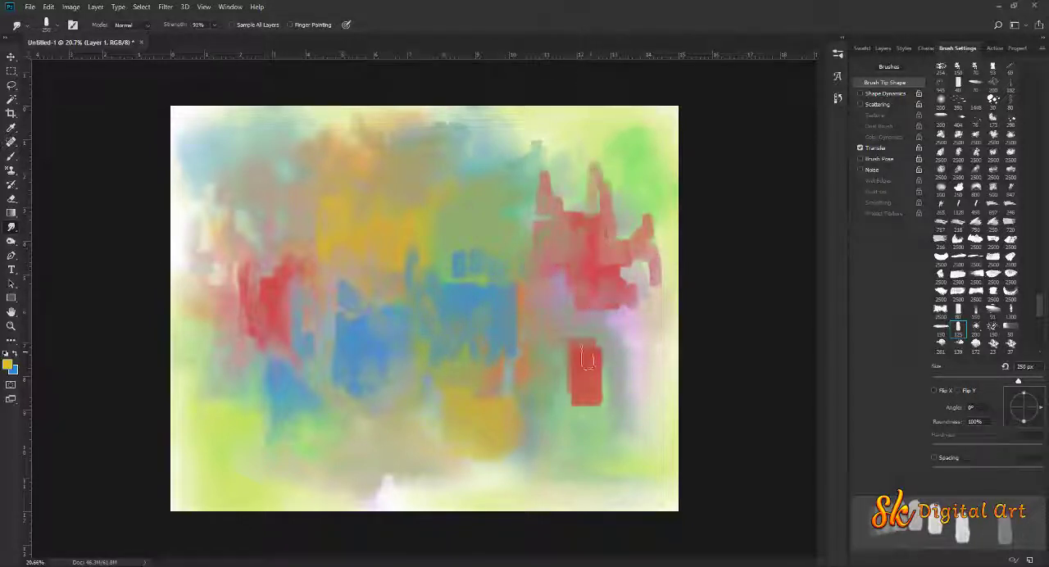
mouse_move(579, 435)
mouse_down()
mouse_move(592, 379)
mouse_move(606, 369)
mouse_move(583, 375)
mouse_move(639, 337)
mouse_move(544, 352)
mouse_move(532, 365)
mouse_move(548, 369)
mouse_move(582, 287)
mouse_move(640, 267)
mouse_move(578, 242)
mouse_move(589, 218)
mouse_move(604, 221)
mouse_move(615, 250)
mouse_move(629, 223)
mouse_move(637, 246)
mouse_move(626, 287)
mouse_move(550, 303)
mouse_move(589, 301)
mouse_up()
key(bracketright)
key(bracketright)
key(bracketright)
key(bracketright)
key(bracketright)
mouse_move(622, 428)
mouse_down()
mouse_move(635, 409)
mouse_move(645, 426)
mouse_up()
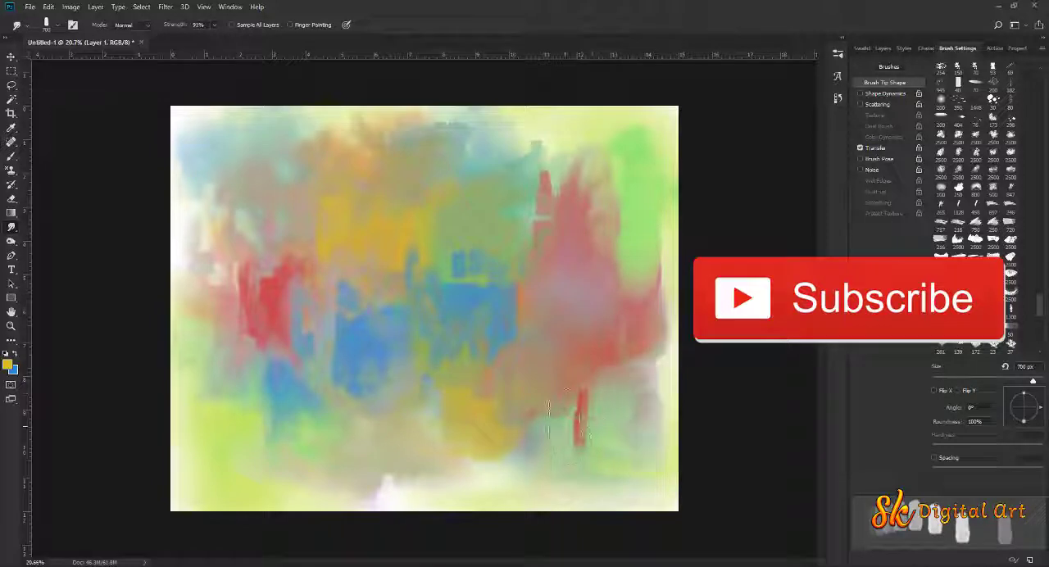
Blend the lower-right green area, the lower yellow patch and the central blue patches with broad 700 px smudge strokes
drag(567, 450, 603, 459)
mouse_move(484, 434)
mouse_down()
mouse_move(482, 459)
mouse_move(453, 456)
mouse_up()
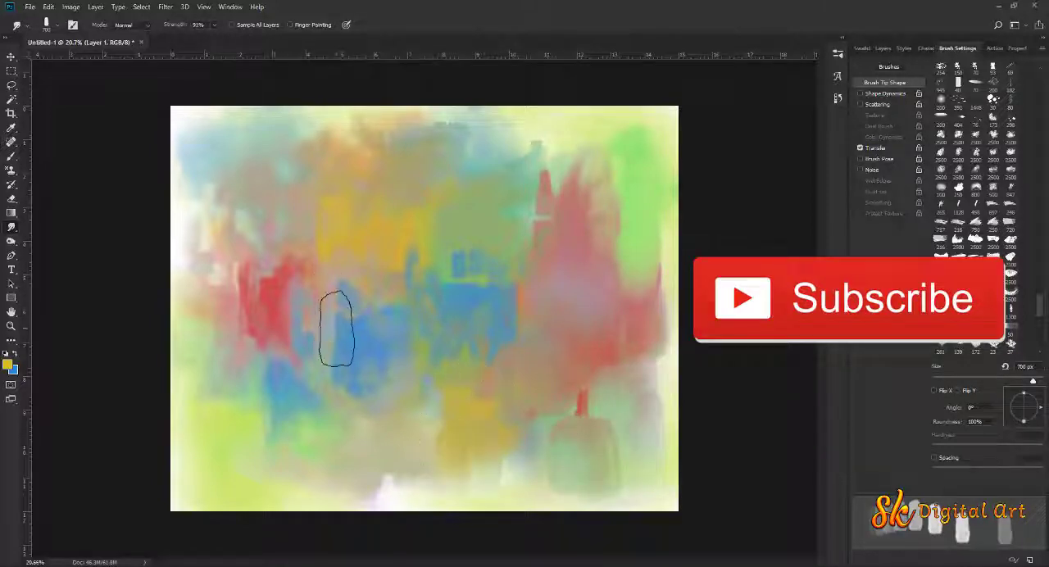
mouse_move(337, 330)
mouse_down()
mouse_move(367, 329)
mouse_move(349, 305)
mouse_move(400, 303)
mouse_up()
mouse_move(476, 296)
mouse_down()
mouse_move(427, 276)
mouse_move(406, 255)
mouse_move(422, 342)
mouse_move(404, 391)
mouse_move(445, 415)
mouse_move(313, 263)
mouse_up()
Switch the smudge tip to the Hard Round brush from General Brushes, with Transfer on and Spacing off
right_click(313, 264)
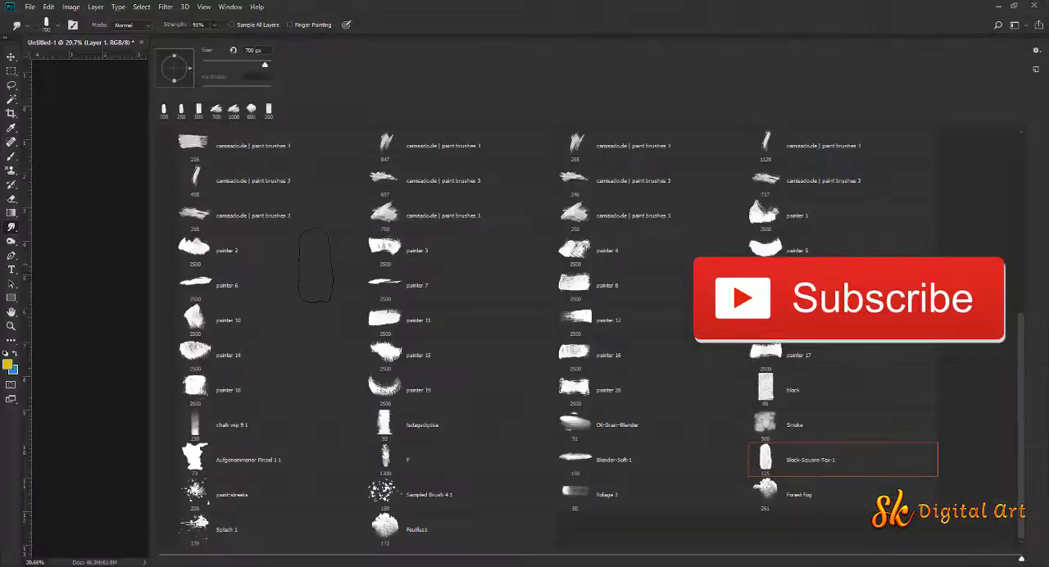
drag(1025, 379, 1018, 176)
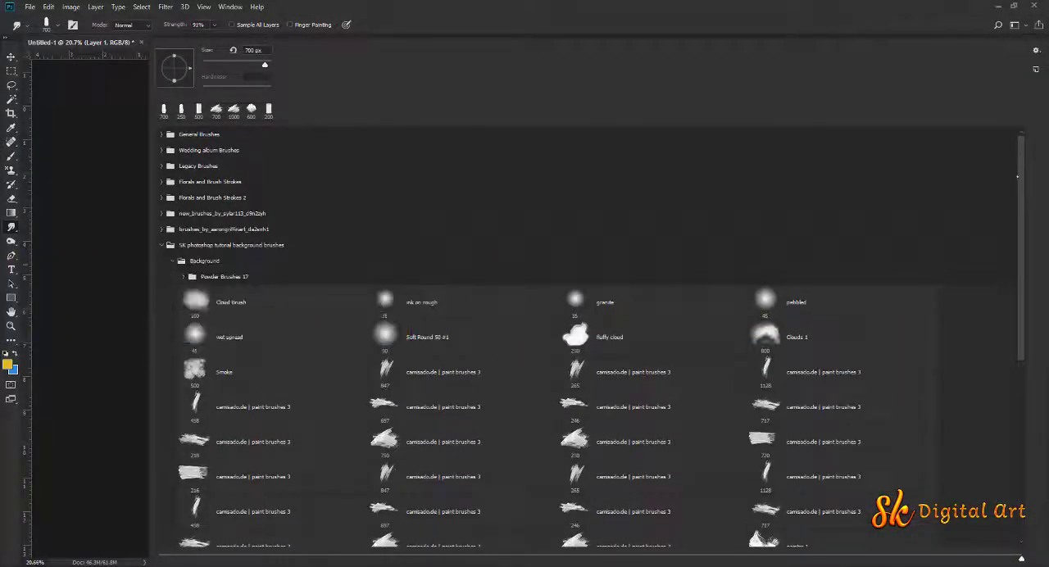
click(160, 133)
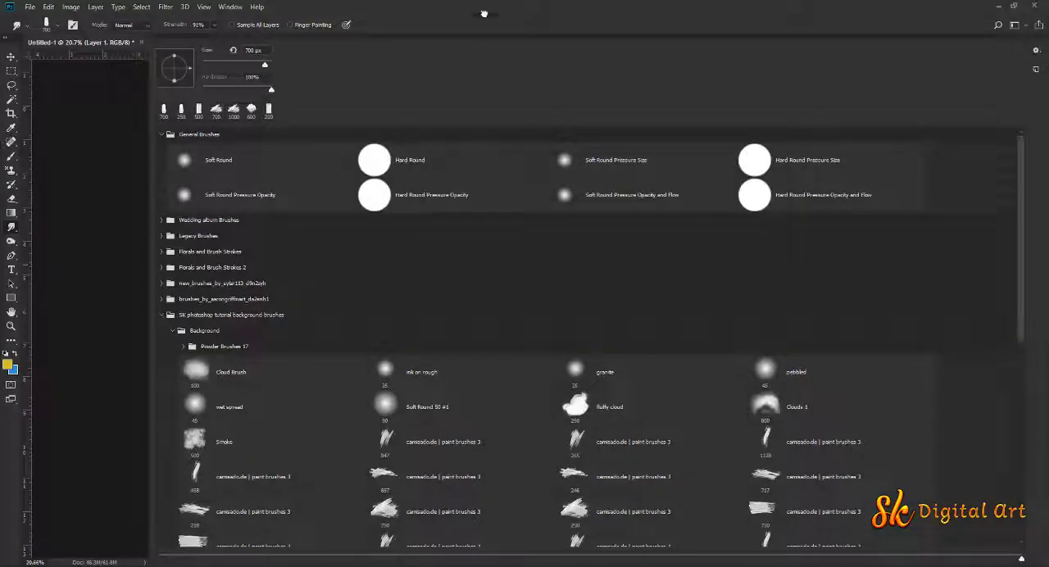
click(412, 163)
click(472, 7)
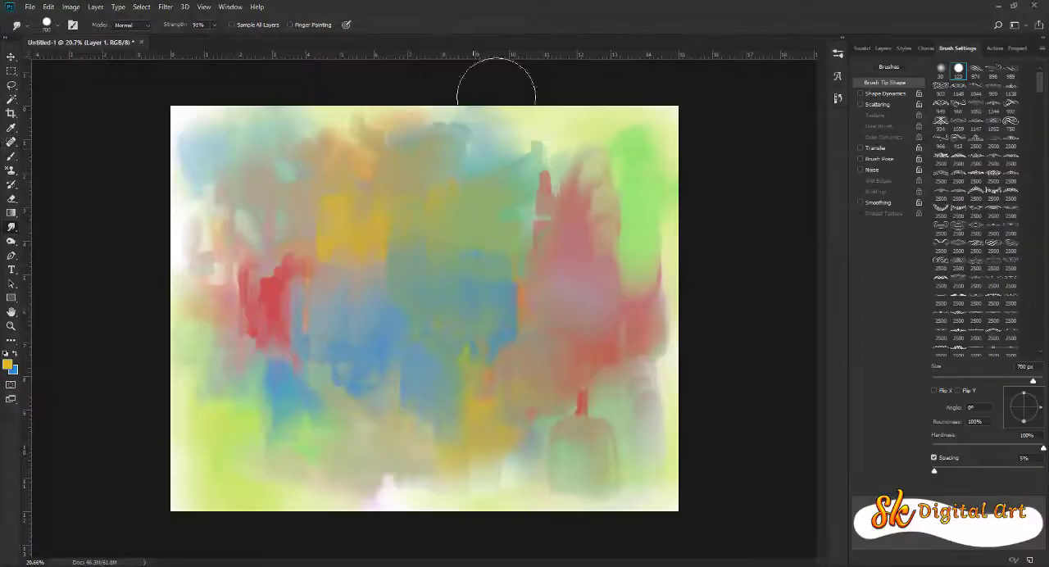
click(876, 148)
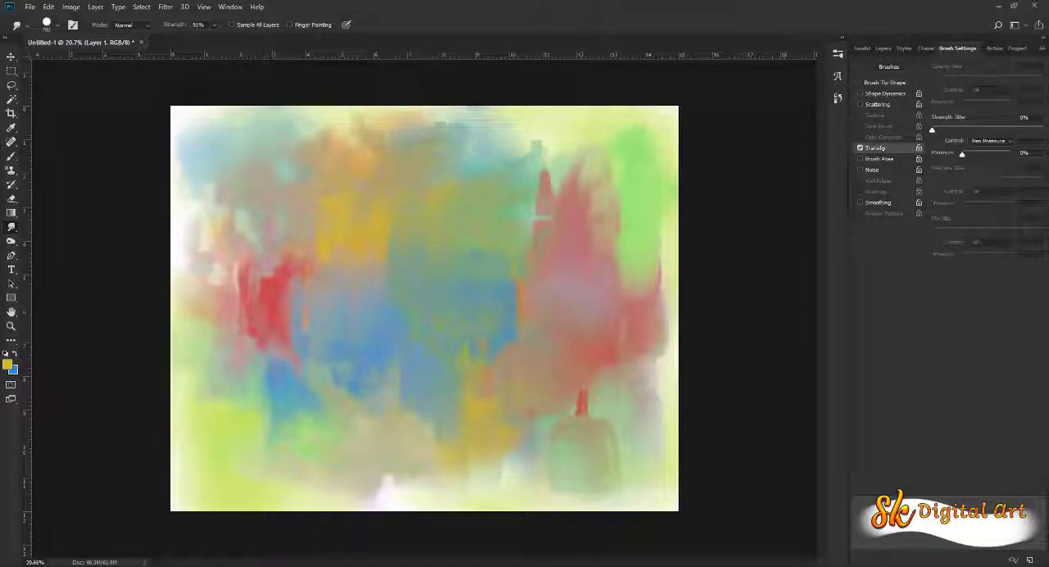
click(893, 83)
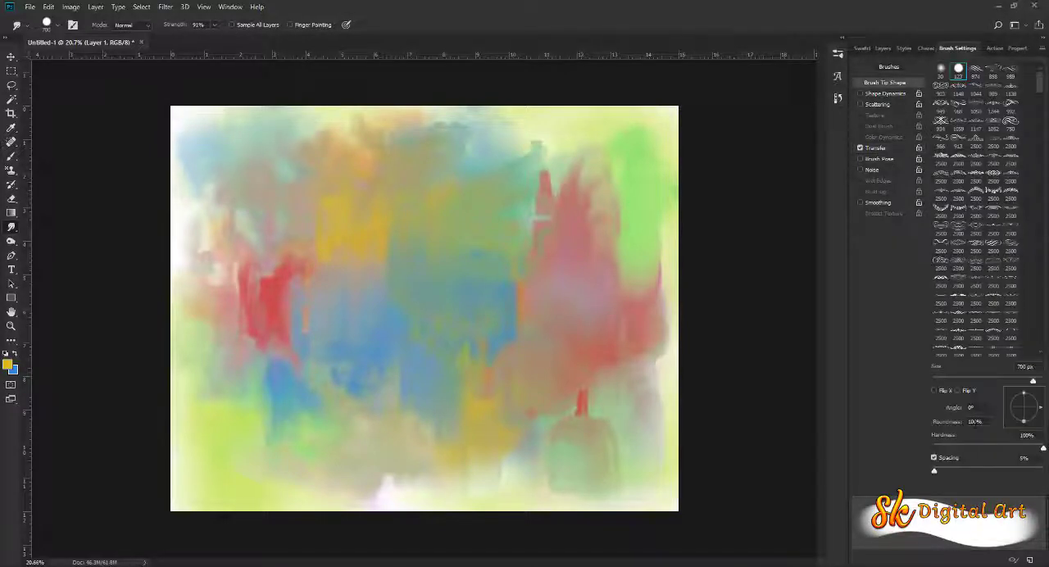
click(933, 458)
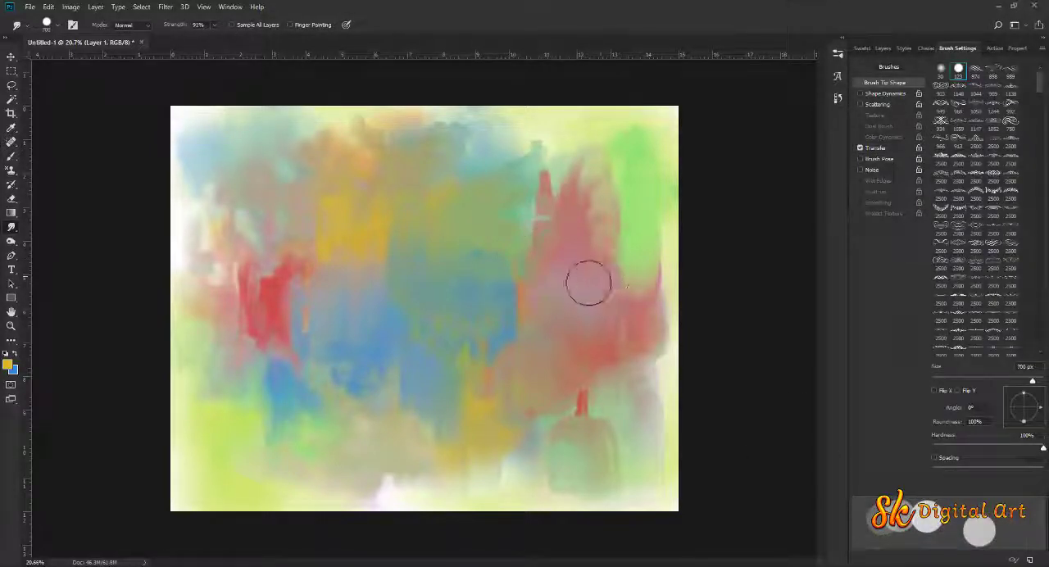
Smudge the right-hand red area and the lower-right green area with the hard round tip, reducing its size to 400 px
mouse_move(589, 282)
mouse_down()
mouse_move(626, 256)
mouse_move(634, 262)
mouse_up()
mouse_move(574, 337)
mouse_down()
mouse_move(580, 404)
mouse_move(532, 431)
mouse_move(511, 474)
mouse_move(545, 477)
mouse_move(448, 479)
mouse_move(414, 467)
mouse_move(367, 483)
mouse_move(444, 417)
mouse_up()
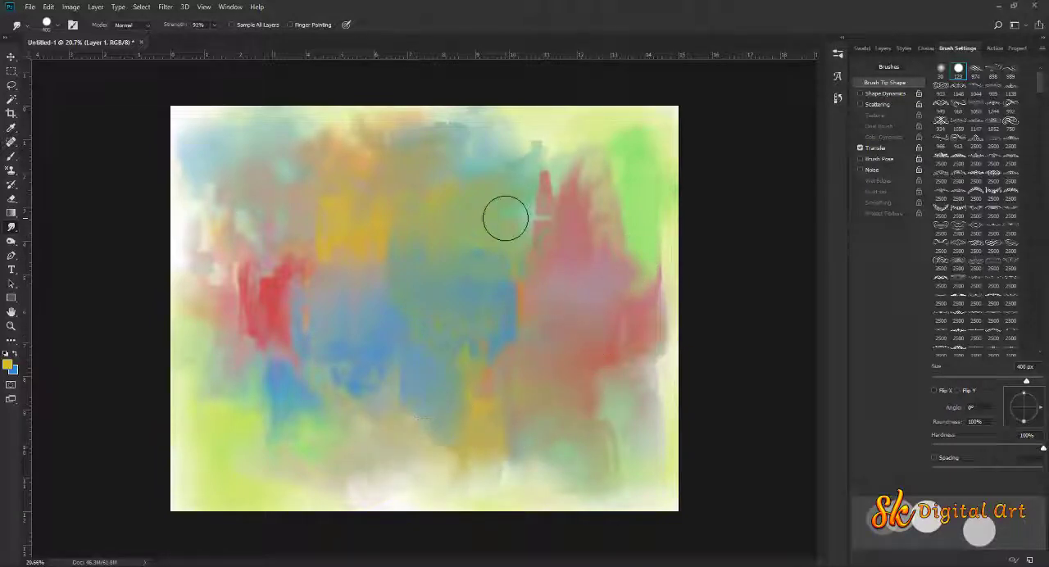
mouse_move(506, 218)
mouse_down()
mouse_move(487, 173)
mouse_move(524, 154)
mouse_move(538, 166)
mouse_move(537, 213)
mouse_move(554, 257)
mouse_move(541, 234)
mouse_move(582, 250)
mouse_move(605, 291)
mouse_move(643, 303)
mouse_move(621, 347)
mouse_move(624, 374)
mouse_move(529, 436)
mouse_move(613, 451)
mouse_move(531, 449)
mouse_move(533, 473)
mouse_up()
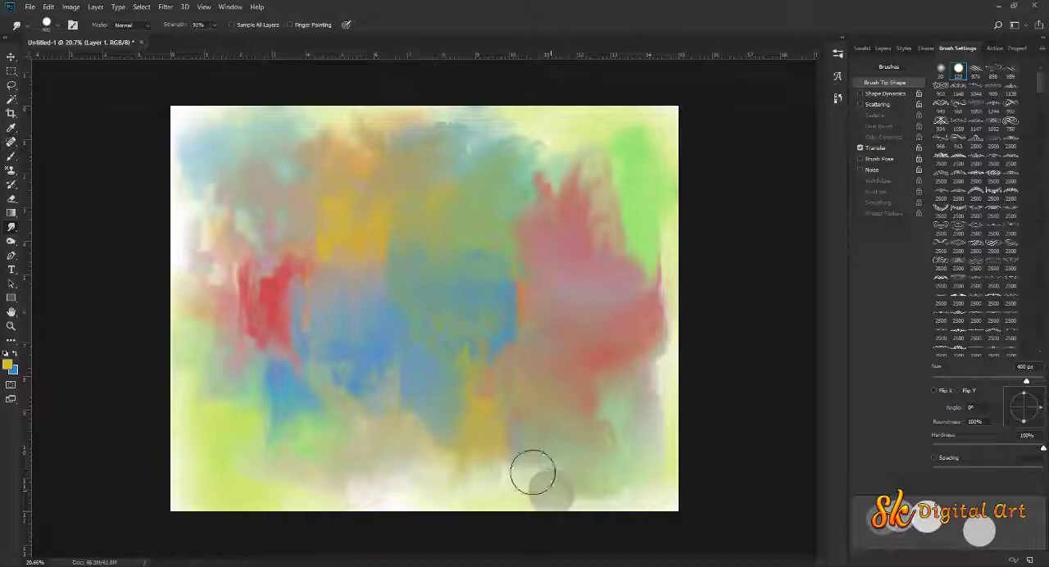
Blend the left red, yellow and central blue patches, the right green edge and the pale upper edge with 400 px smudge strokes
mouse_move(444, 491)
mouse_down()
mouse_move(397, 438)
mouse_move(214, 425)
mouse_move(206, 380)
mouse_move(217, 361)
mouse_move(253, 384)
mouse_move(215, 329)
mouse_move(222, 314)
mouse_move(263, 289)
mouse_move(294, 308)
mouse_move(286, 340)
mouse_move(309, 323)
mouse_move(295, 331)
mouse_move(307, 240)
mouse_move(297, 200)
mouse_move(312, 231)
mouse_move(273, 169)
mouse_move(269, 178)
mouse_move(332, 224)
mouse_up()
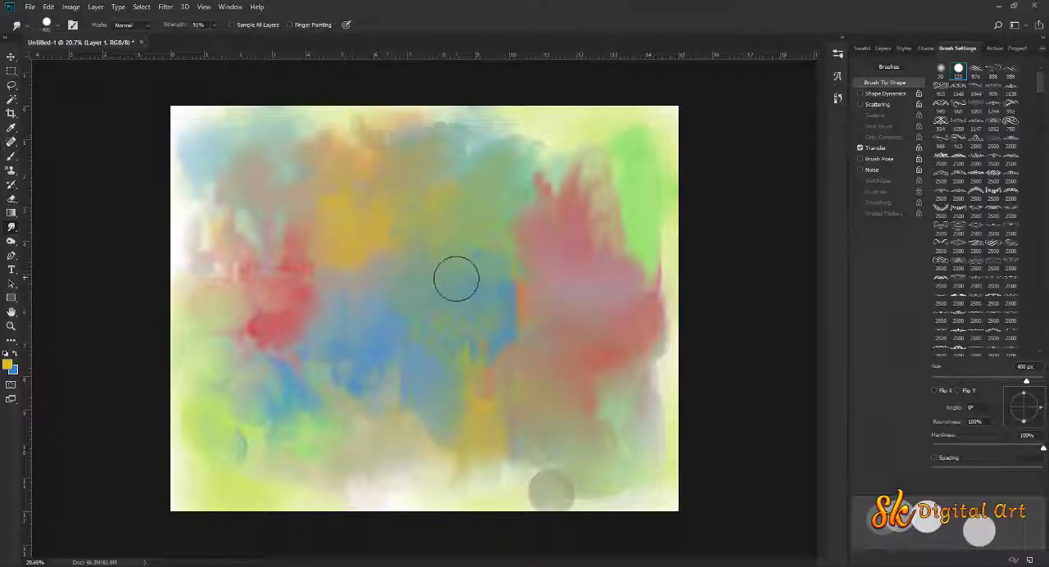
mouse_move(404, 416)
mouse_down()
mouse_move(423, 459)
mouse_move(384, 487)
mouse_move(425, 479)
mouse_move(420, 443)
mouse_move(462, 429)
mouse_up()
drag(640, 213, 631, 201)
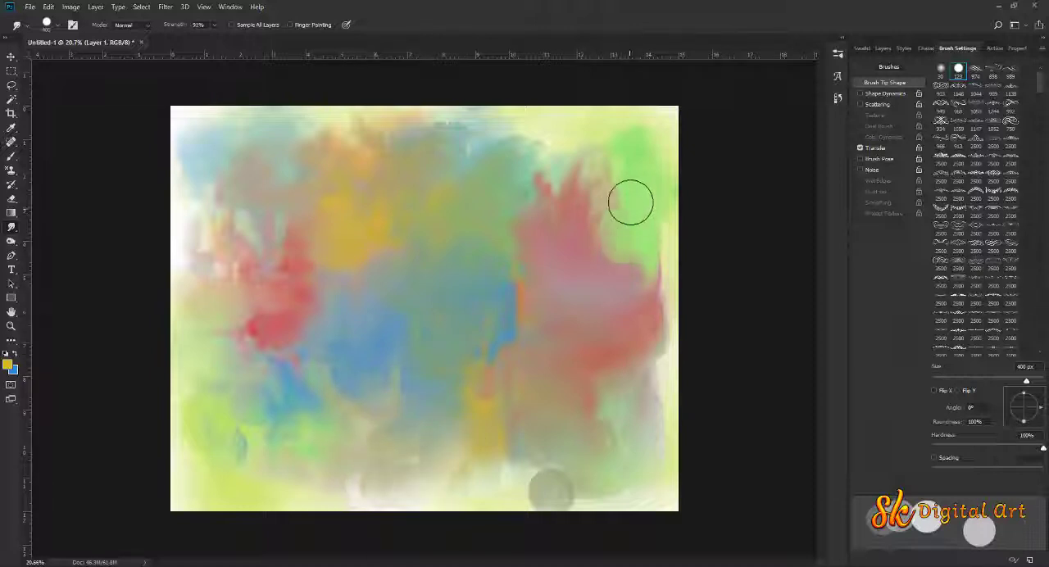
drag(568, 139, 514, 132)
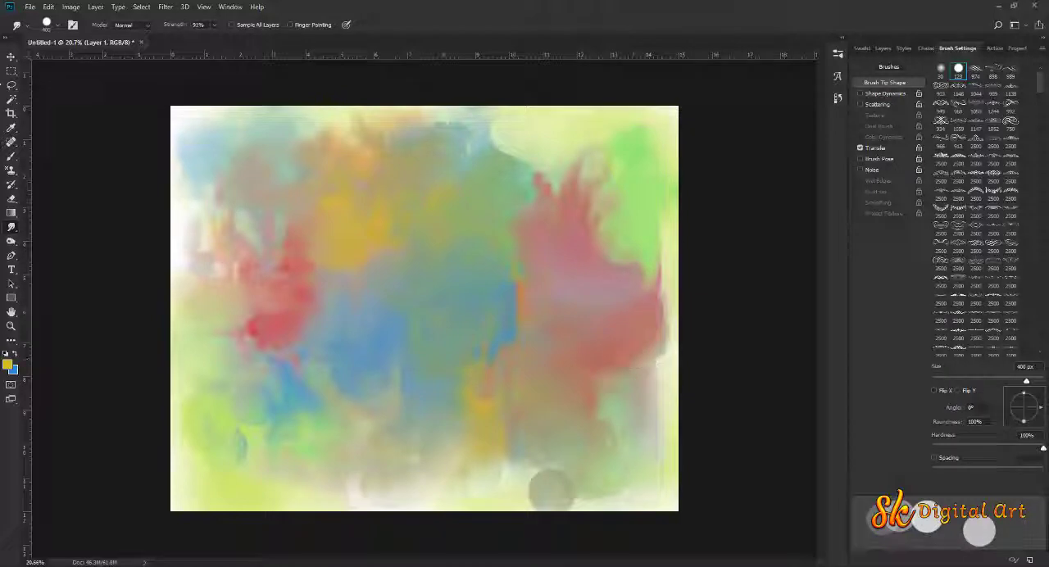
Preview the ssss image in ACDSee Quick View, close the viewer and open ssss.psd in Photoshop
key(v)
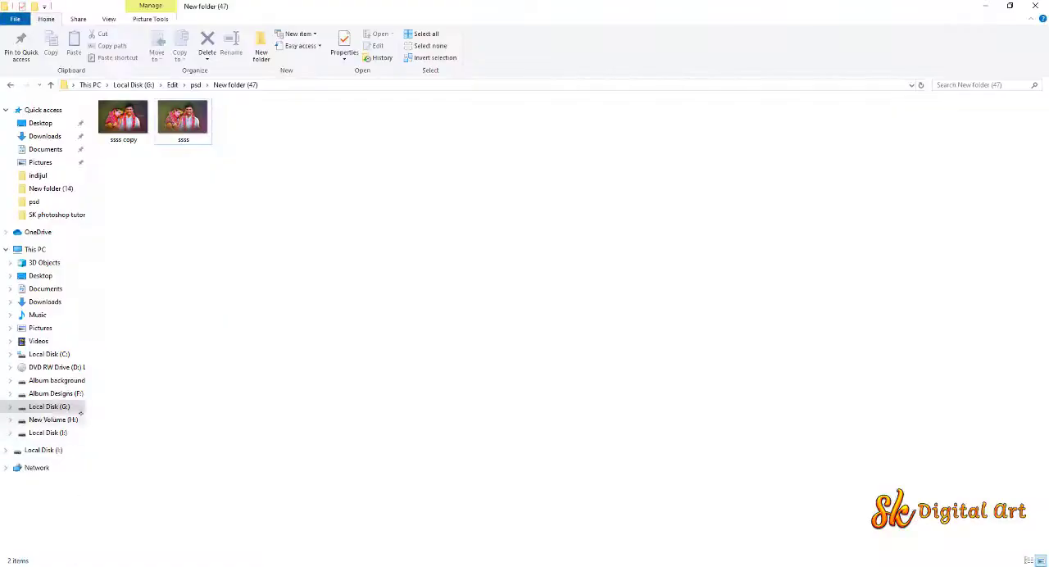
double_click(182, 119)
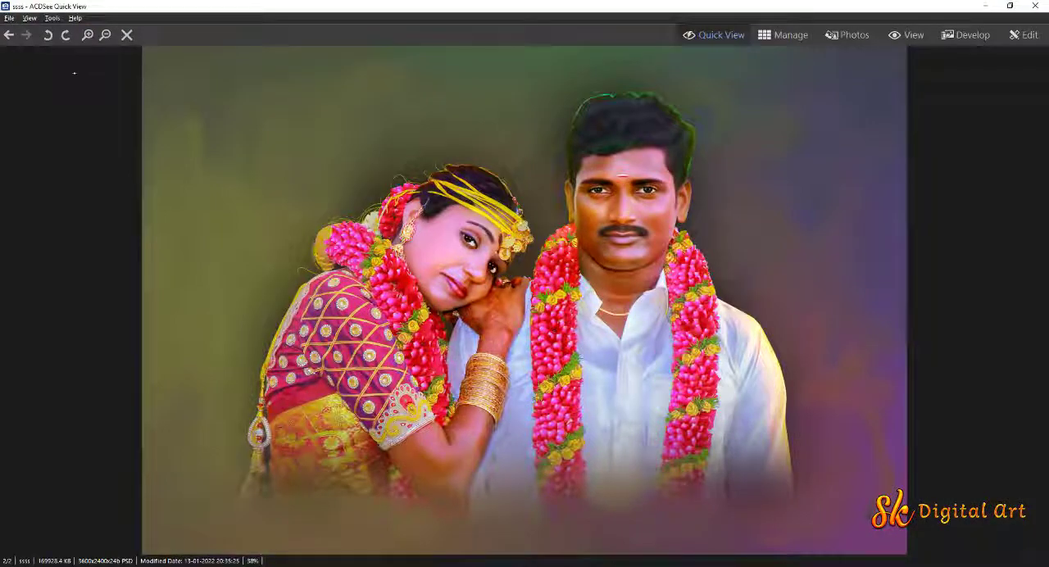
click(1036, 6)
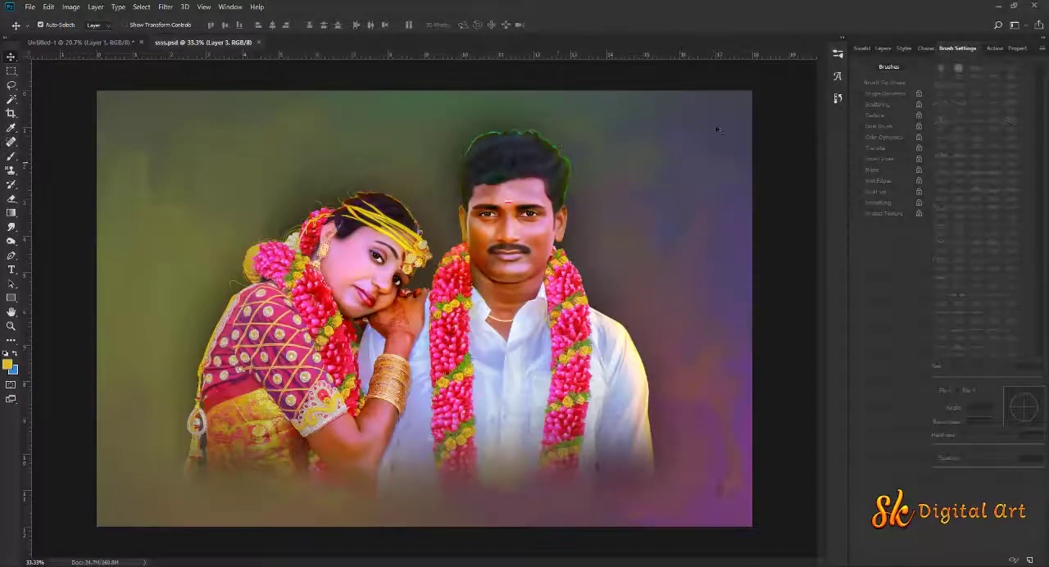
Copy the topmost layer with the cut-out couple from ssss.psd into the Untitled-1 document, over the painted background
click(876, 47)
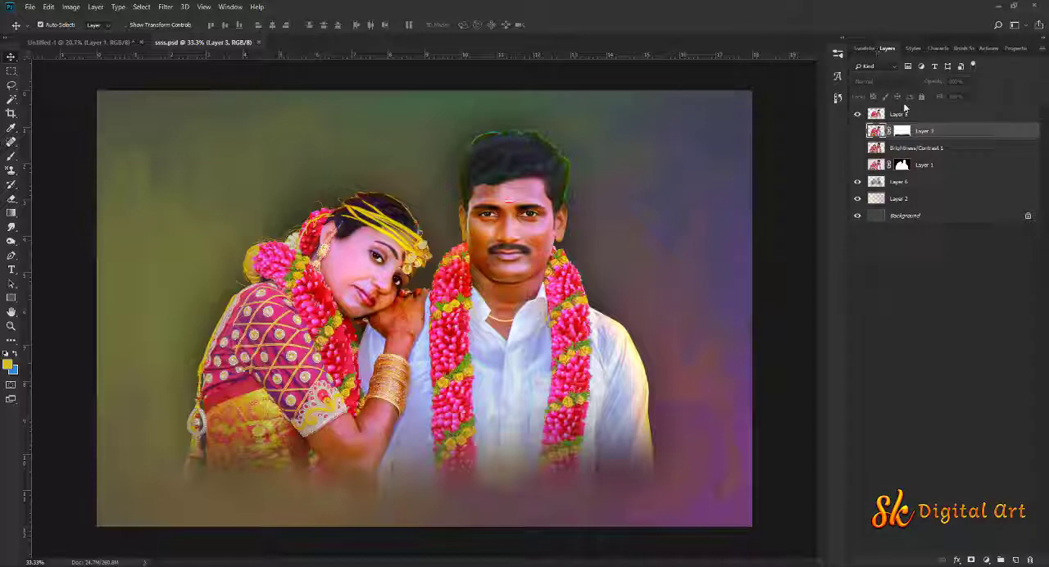
click(905, 115)
drag(544, 204, 182, 22)
drag(117, 36, 435, 306)
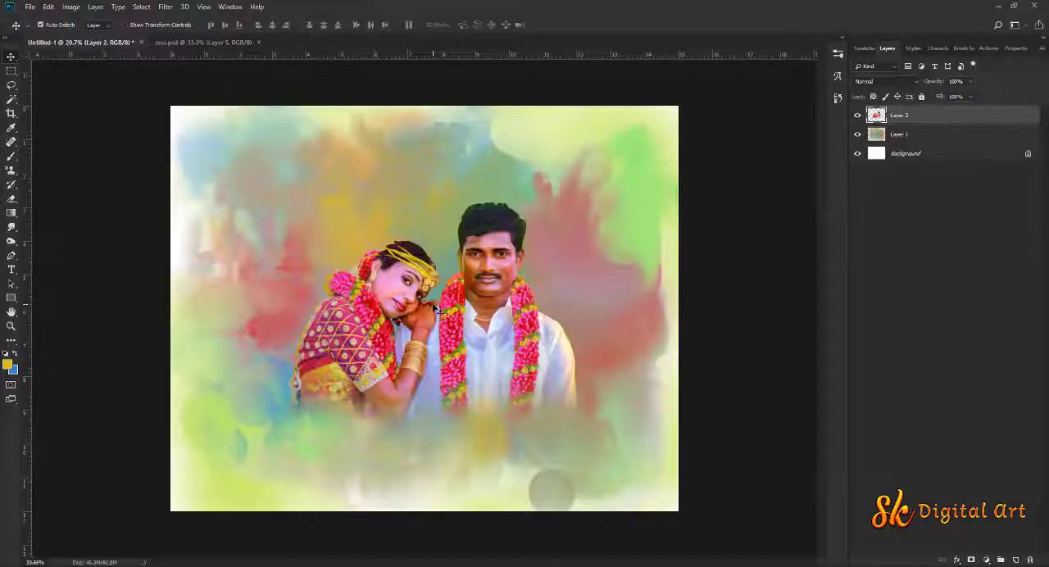
Scale the couple layer to about 148% and reposition it slightly lower and further left on the canvas
key(ctrl+t)
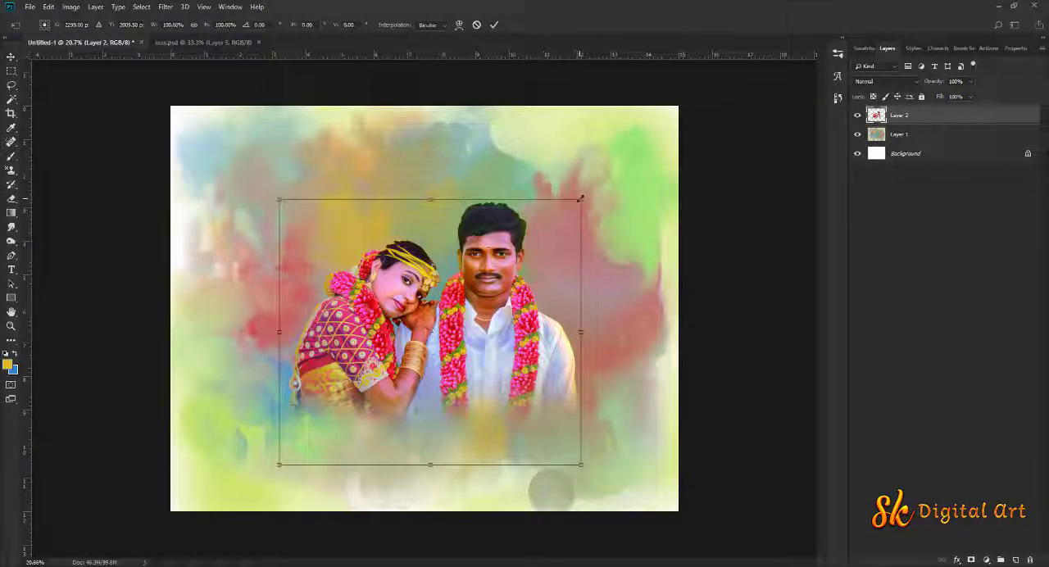
drag(579, 199, 652, 136)
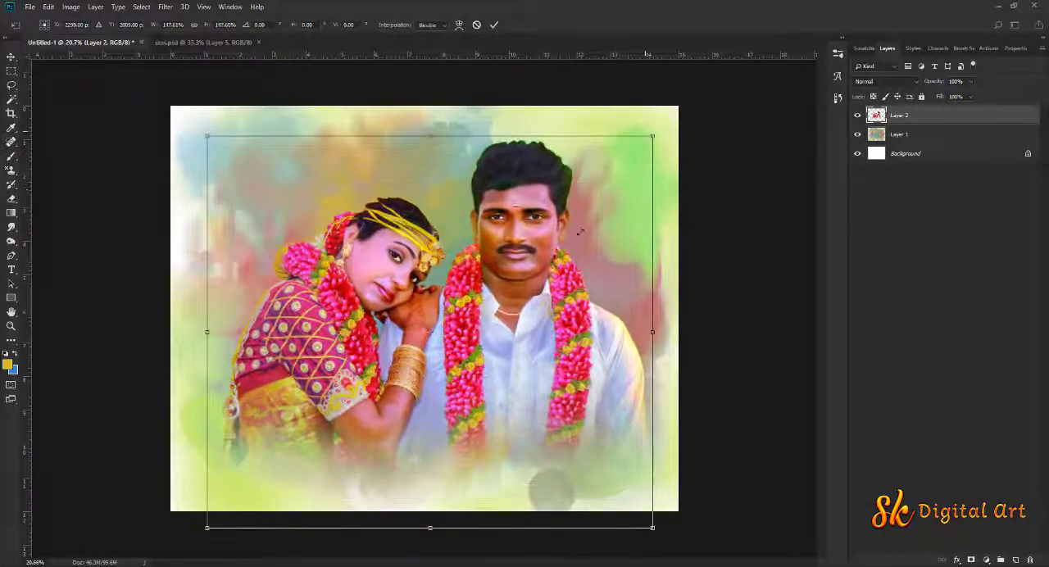
mouse_move(527, 271)
mouse_down()
mouse_move(496, 278)
mouse_move(524, 254)
mouse_move(517, 281)
mouse_up()
key(Return)
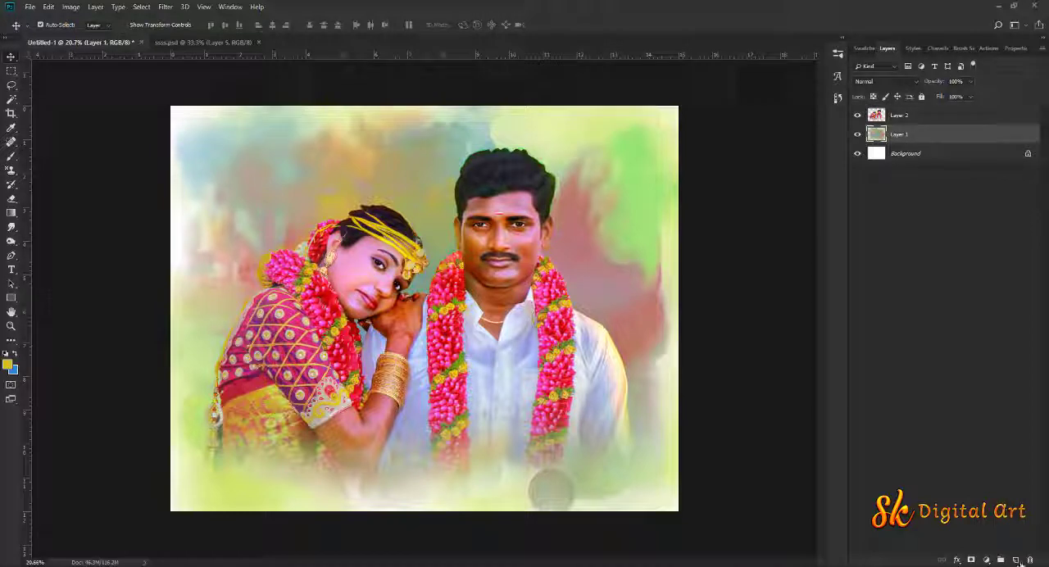
Add a new layer directly above the painted Layer 1 and set up an enlarged Soft Round 50 #1 brush in black
click(1016, 560)
click(12, 158)
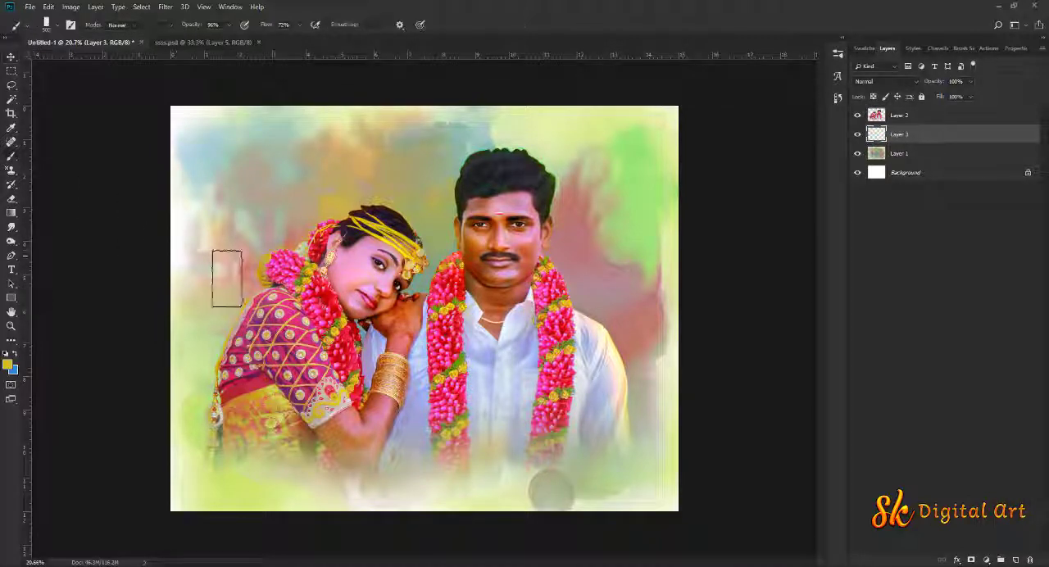
right_click(279, 300)
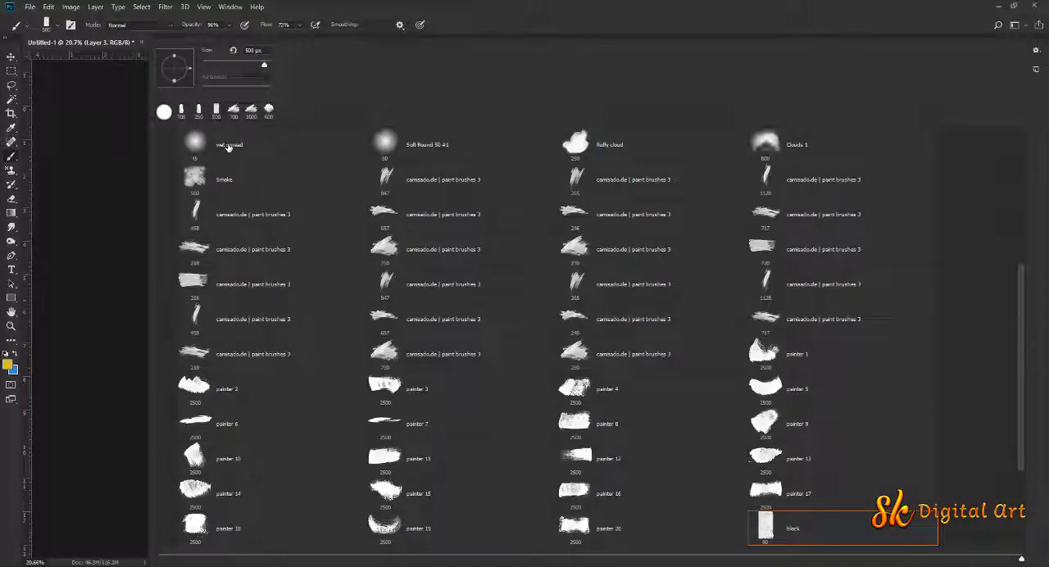
click(421, 144)
key(Return)
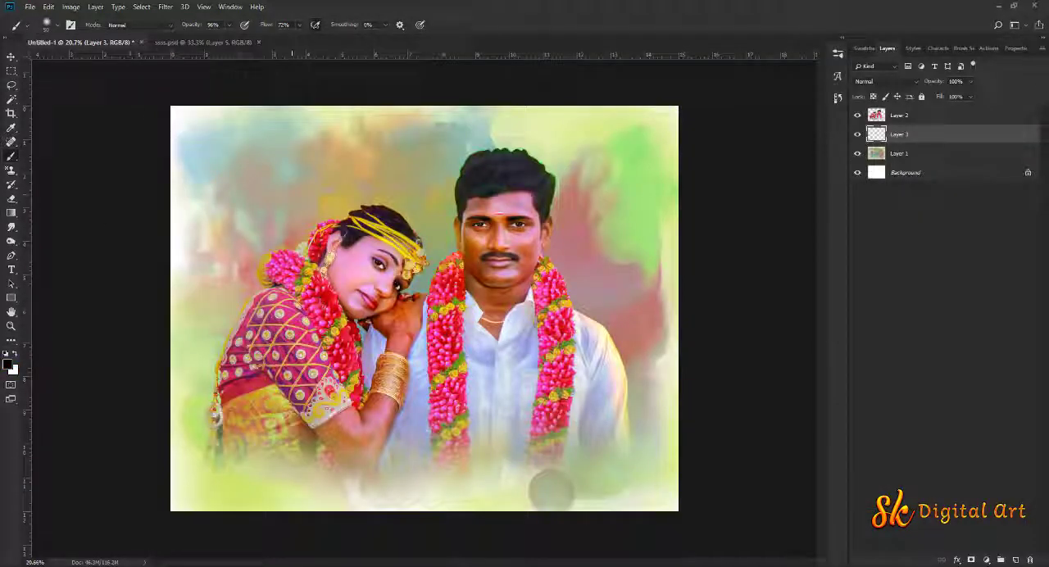
key(bracketright)
key(bracketright)
key(bracketright)
key(bracketright)
key(bracketright)
key(bracketright)
key(bracketright)
key(bracketright)
key(bracketright)
key(bracketright)
key(bracketright)
key(bracketright)
key(bracketright)
key(bracketright)
key(bracketright)
key(bracketright)
key(bracketright)
key(bracketright)
key(bracketright)
key(bracketright)
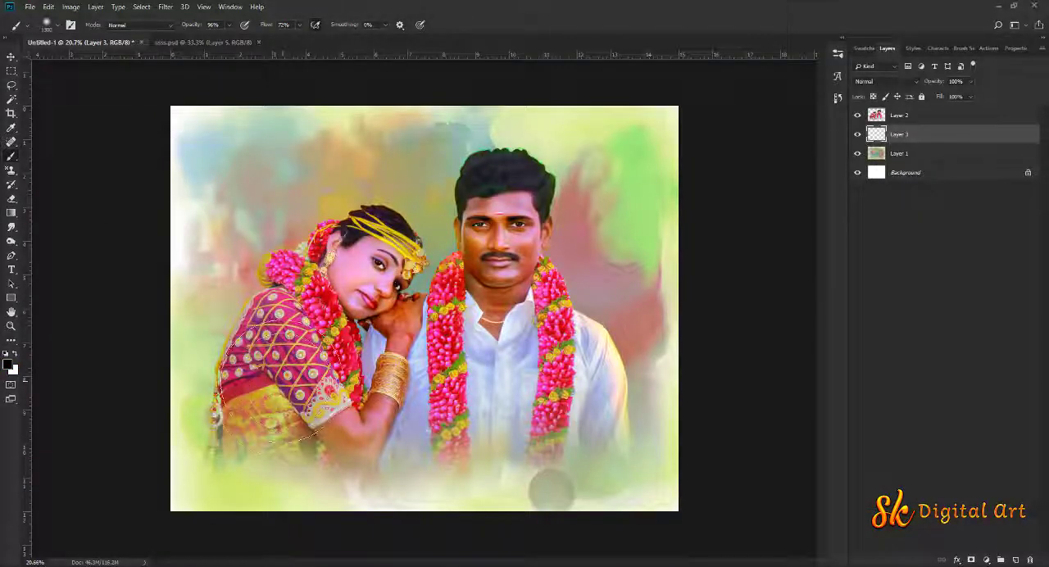
Try black shading behind the couple and over their lower edges with the speckled soft brush at 1500 and 1400 px, then erase it
click(274, 404)
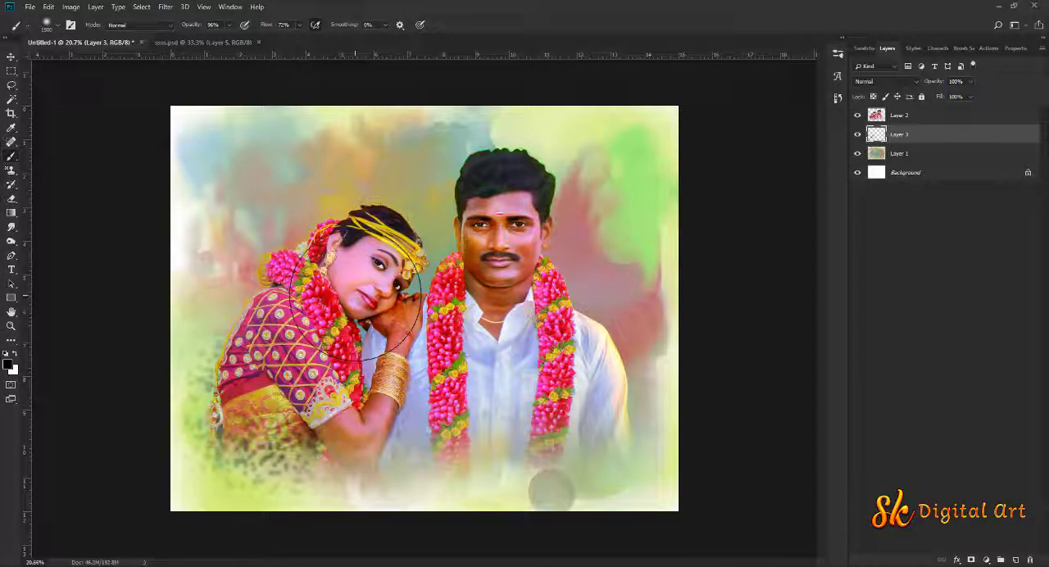
click(503, 246)
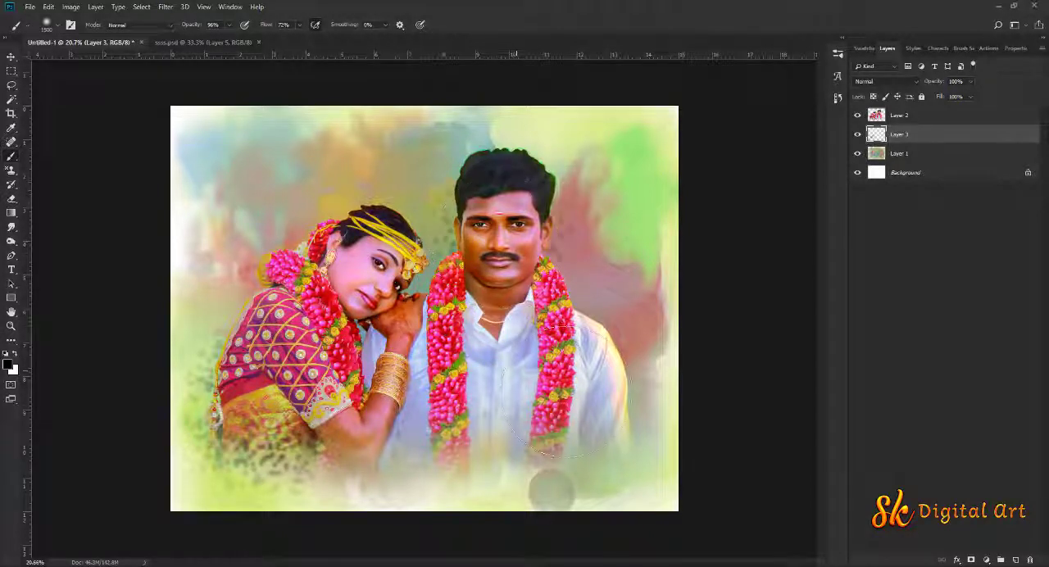
click(497, 399)
right_click(449, 339)
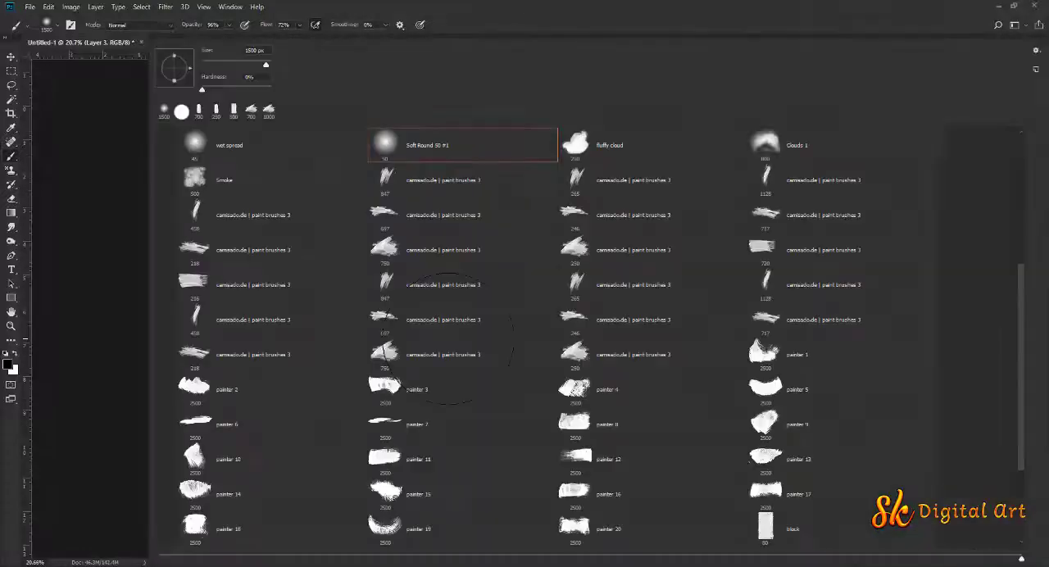
click(529, 3)
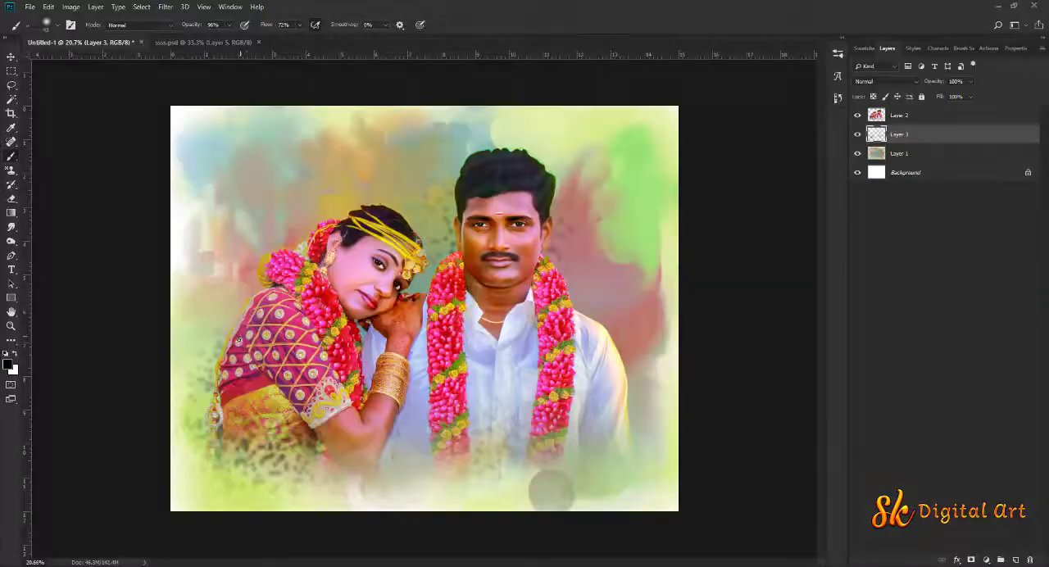
click(259, 426)
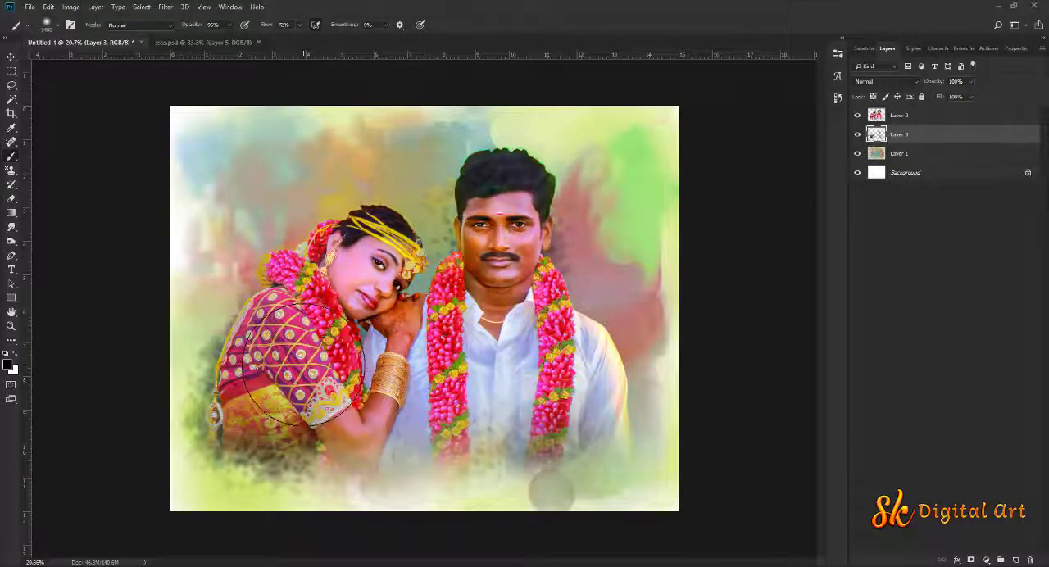
key(e)
mouse_move(290, 475)
mouse_down()
mouse_move(246, 468)
mouse_move(199, 386)
mouse_move(205, 297)
mouse_up()
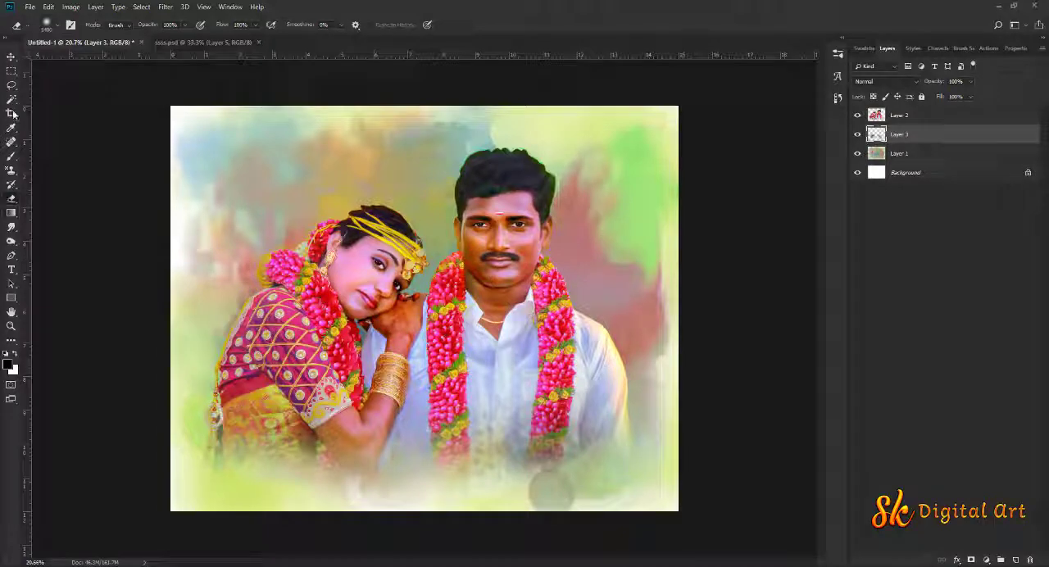
Paint a soft black shadow around and behind the couple with the Soft Round brush at 1400 px
click(12, 156)
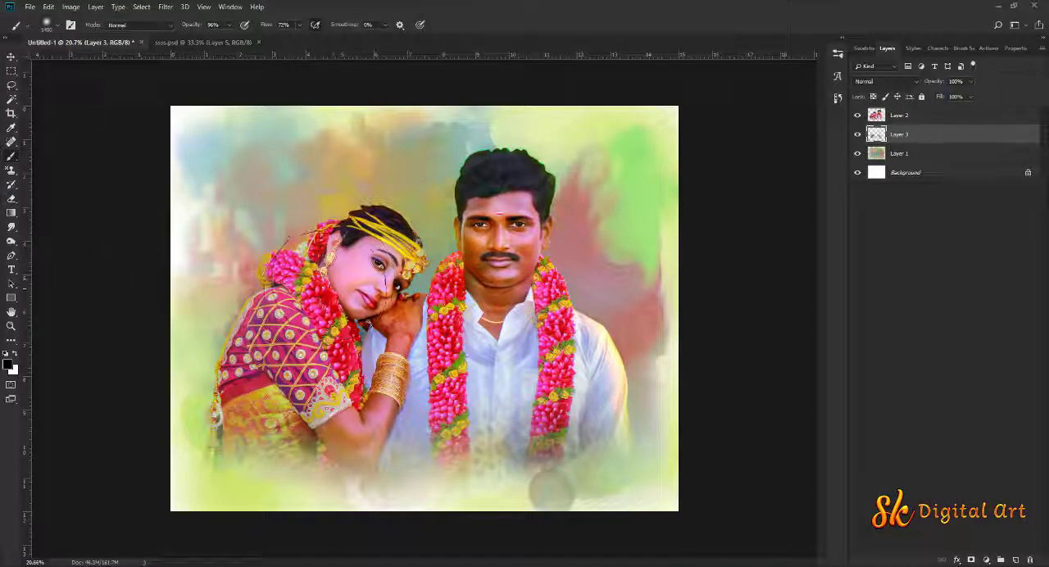
right_click(320, 300)
click(189, 148)
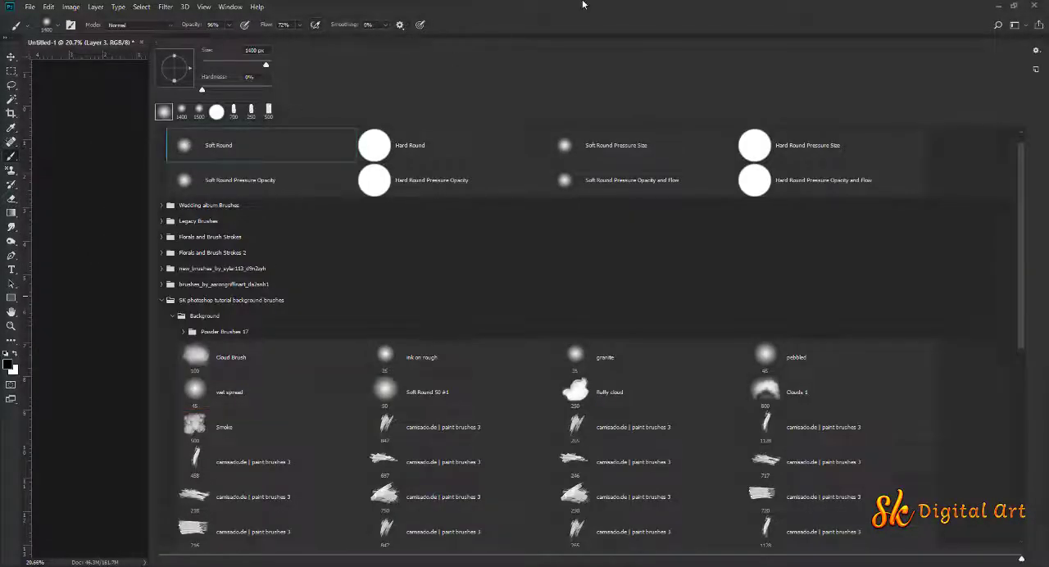
key(Return)
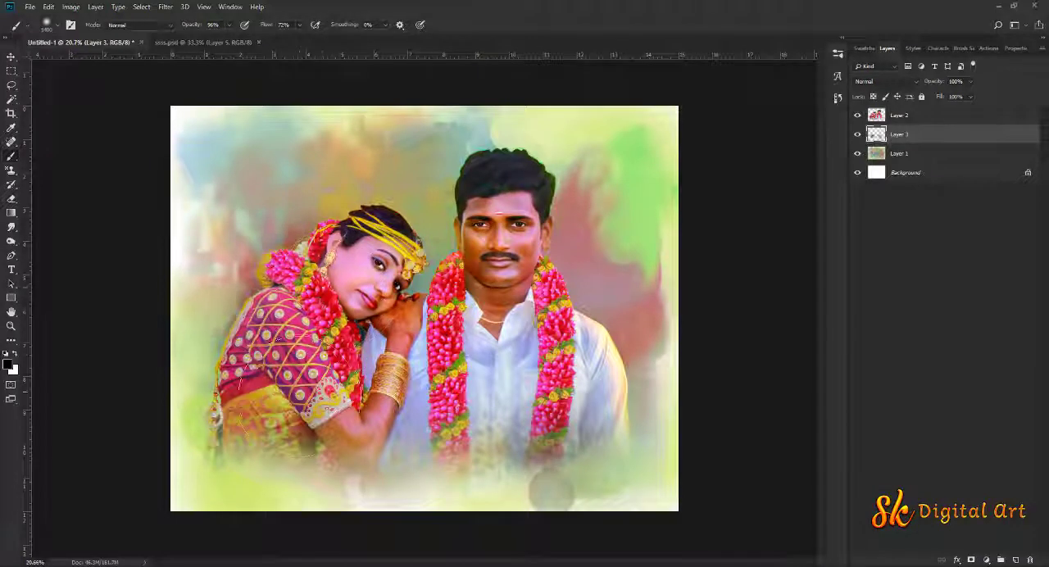
mouse_move(500, 208)
mouse_down()
mouse_move(529, 261)
mouse_move(572, 416)
mouse_move(359, 394)
mouse_up()
mouse_move(343, 298)
mouse_down()
mouse_move(369, 248)
mouse_move(256, 427)
mouse_move(572, 397)
mouse_move(551, 400)
mouse_up()
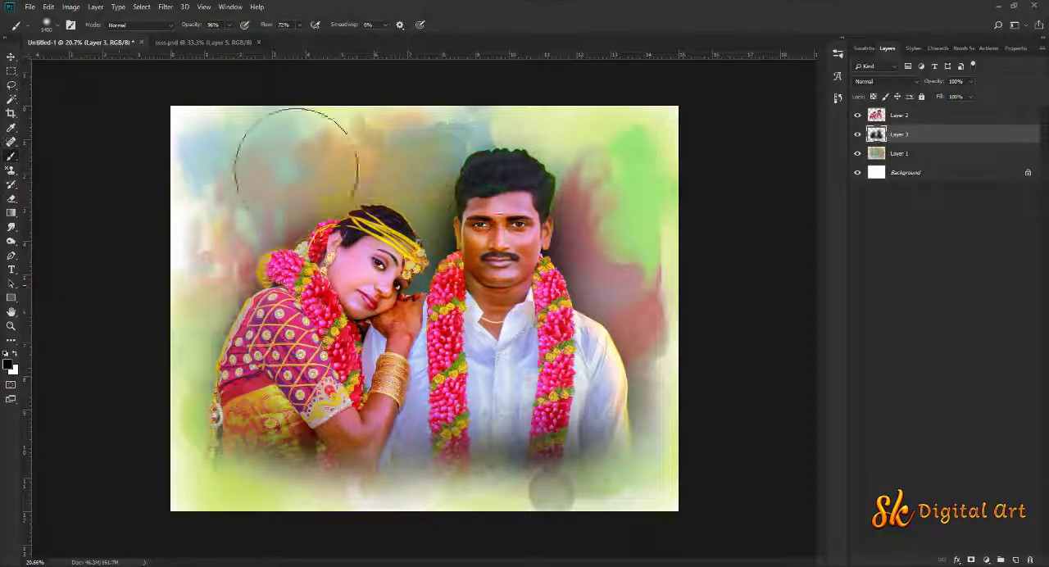
Add a Vibrance adjustment layer above the painted Layer 1 with Vibrance set to +75
click(12, 56)
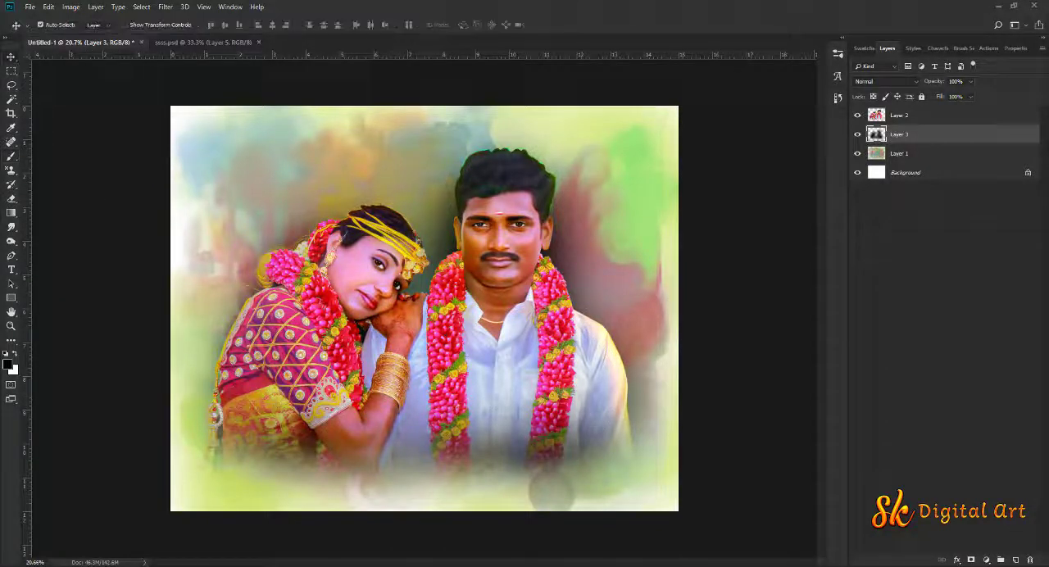
click(916, 155)
click(986, 563)
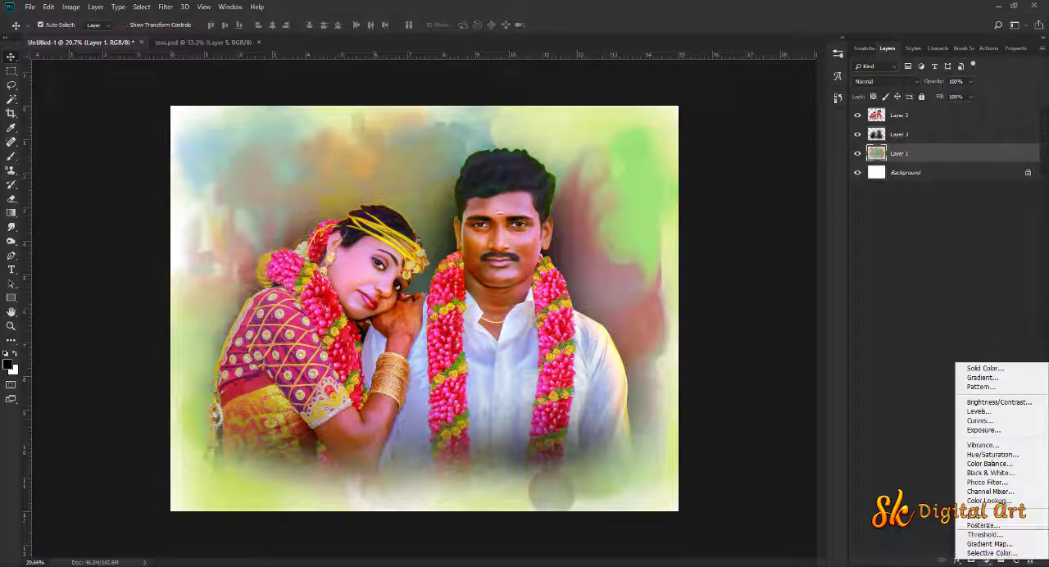
click(993, 443)
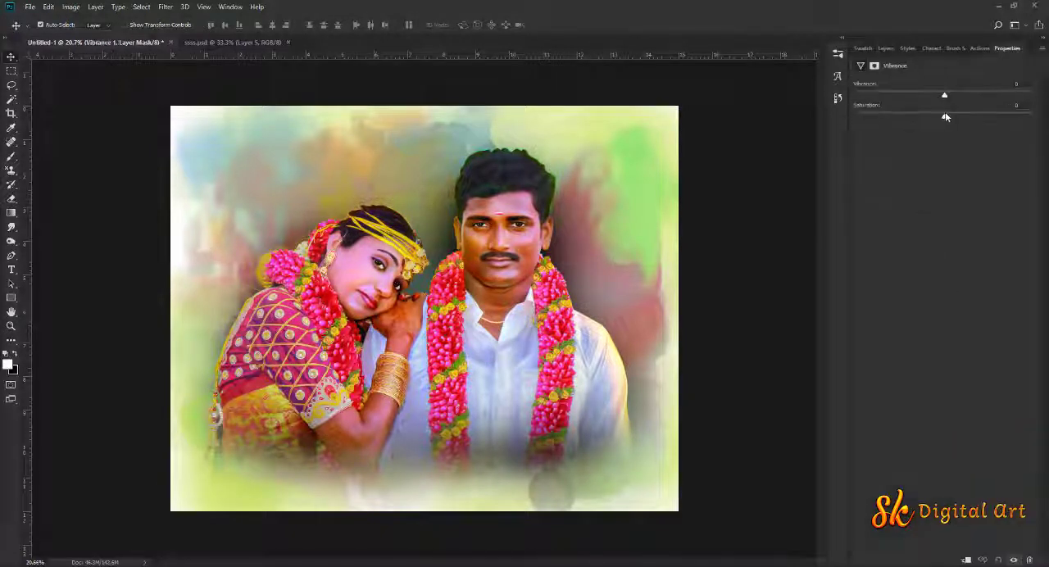
drag(1005, 94, 1011, 94)
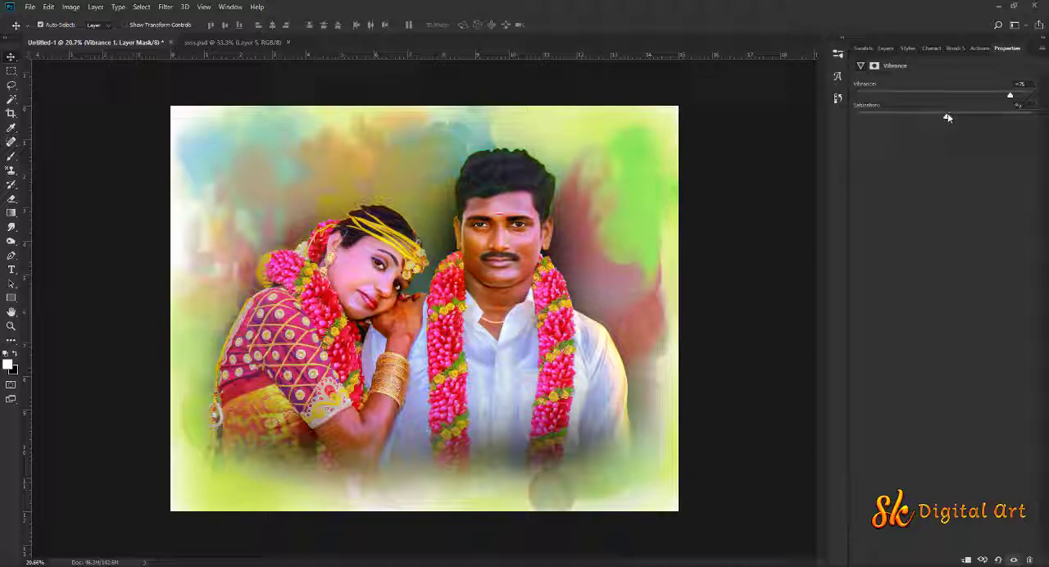
click(885, 48)
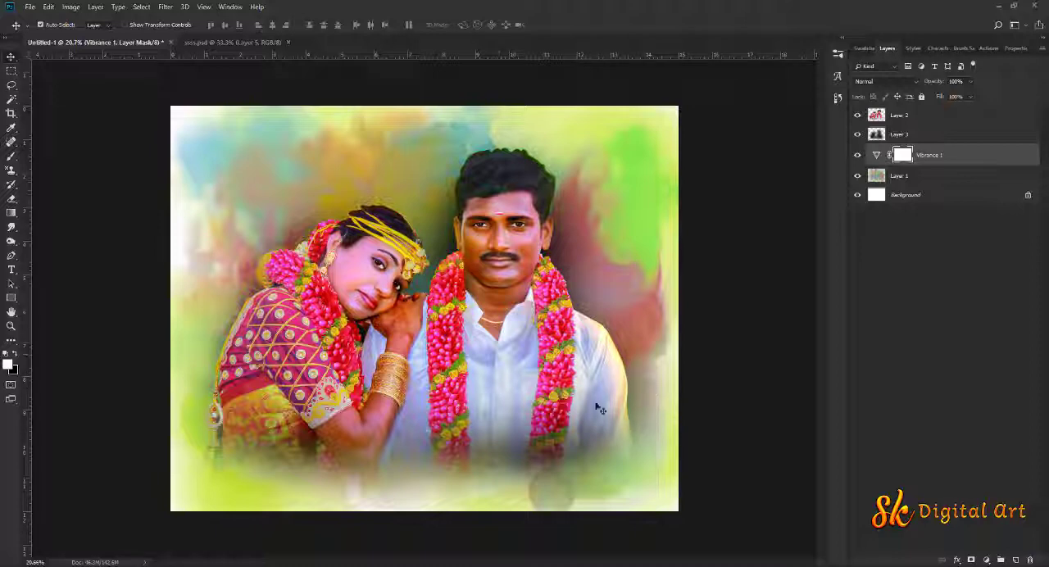
Choose the 717 px camisado.de | paint brushes 3 brush and add a new layer directly above Layer 3
click(10, 158)
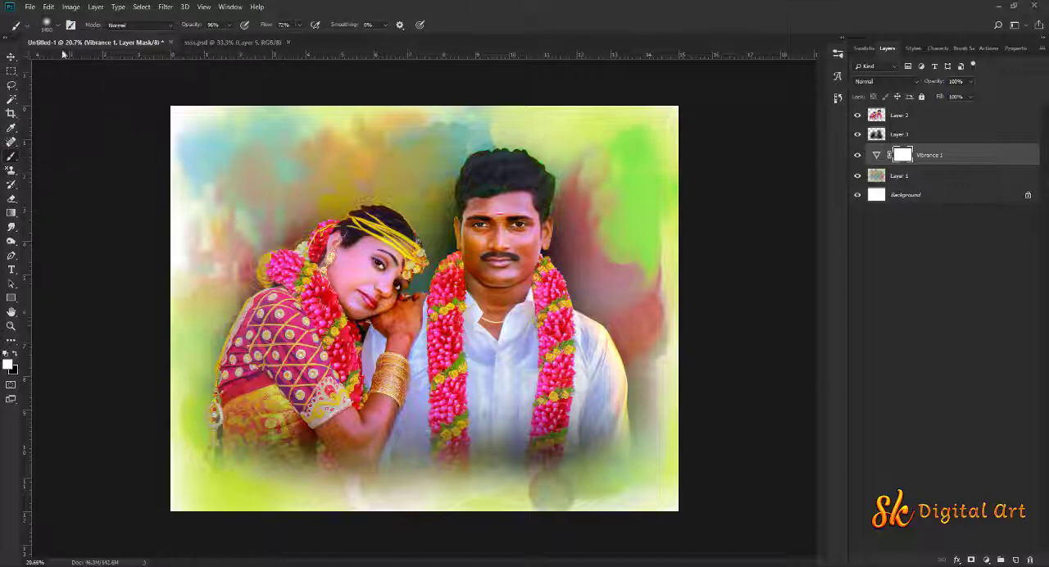
click(57, 27)
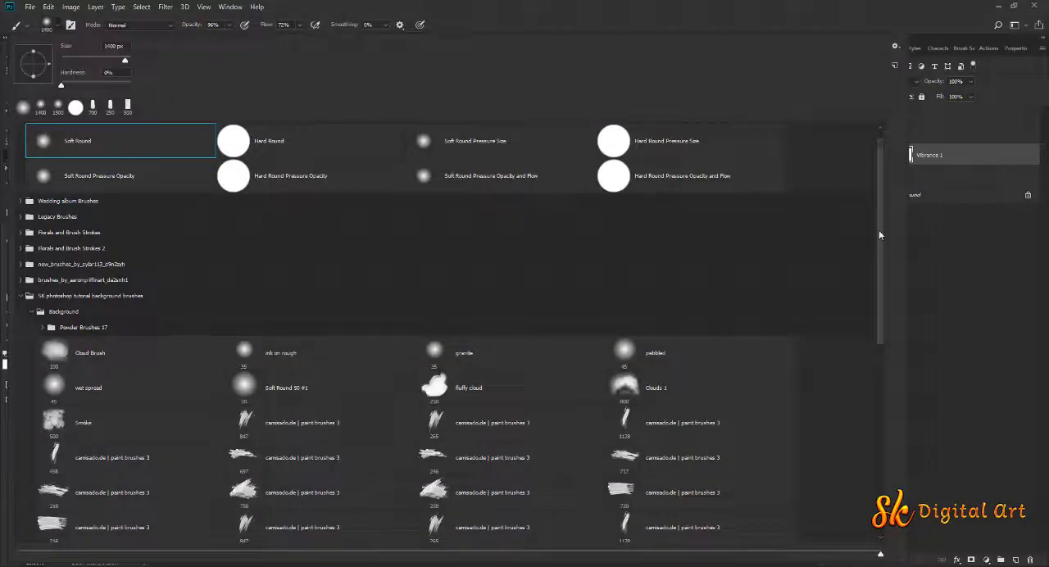
drag(879, 235, 875, 306)
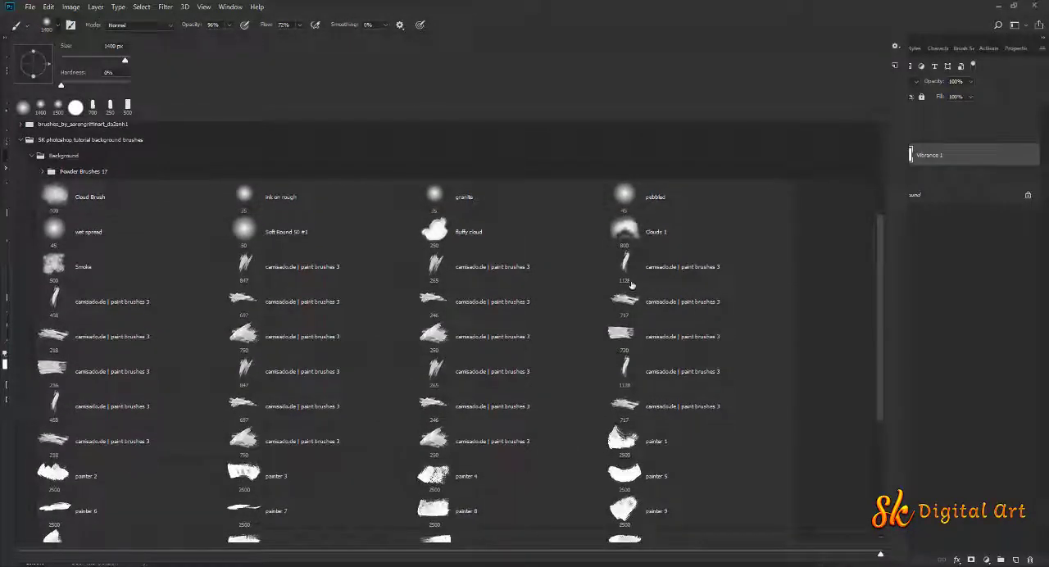
click(618, 302)
click(537, 5)
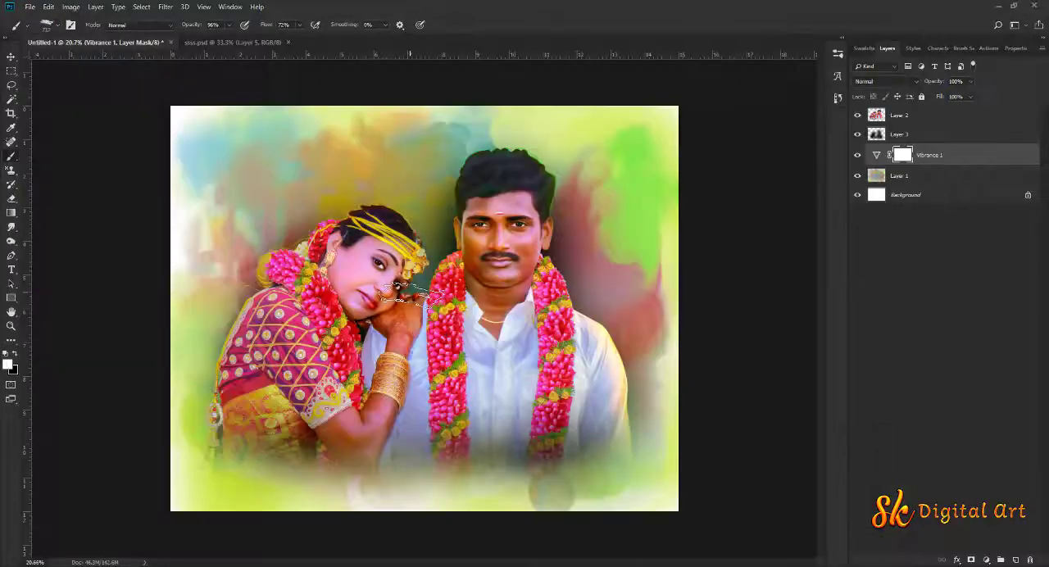
click(902, 136)
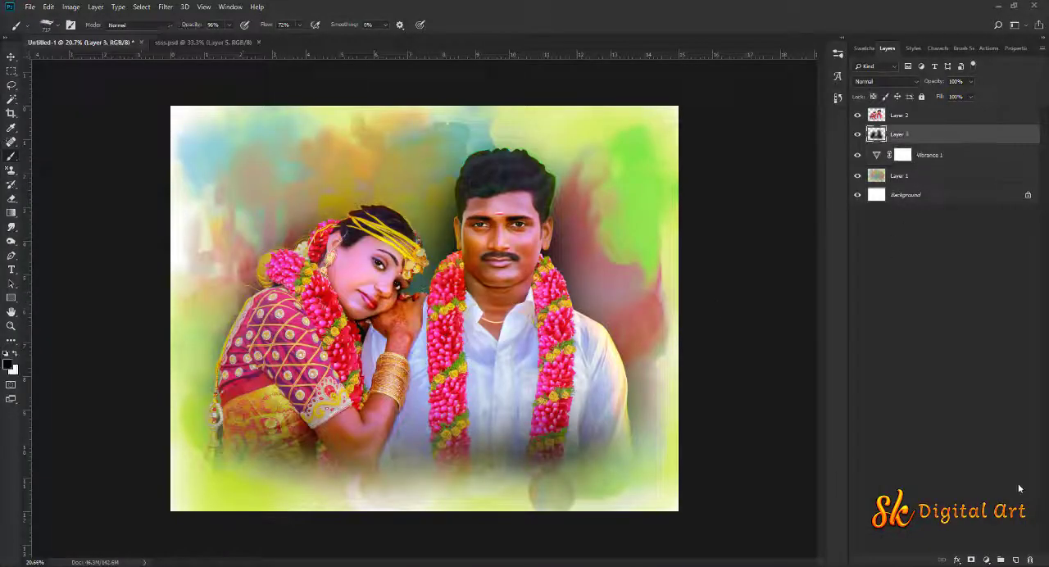
click(1015, 561)
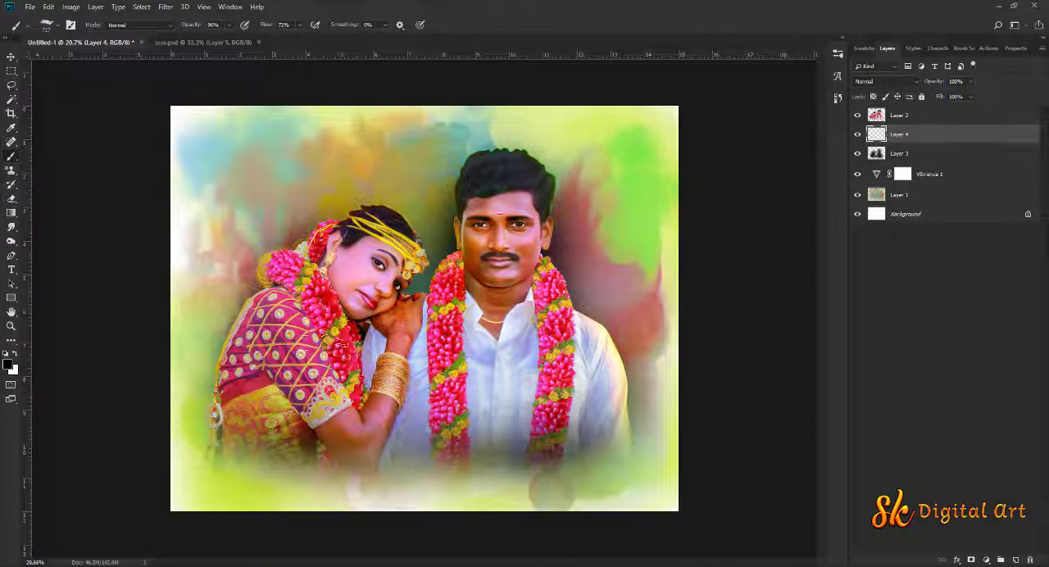
Set the foreground colour to red a92525 and paint dry-brush strokes beside the couple with the brush enlarged to 2200 px
click(9, 365)
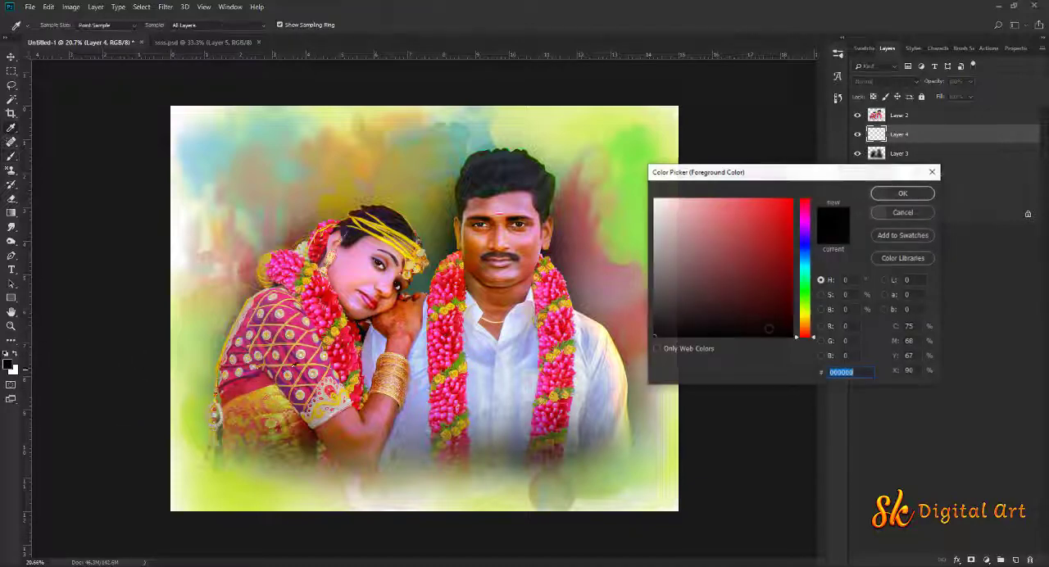
text(a82526)
click(903, 193)
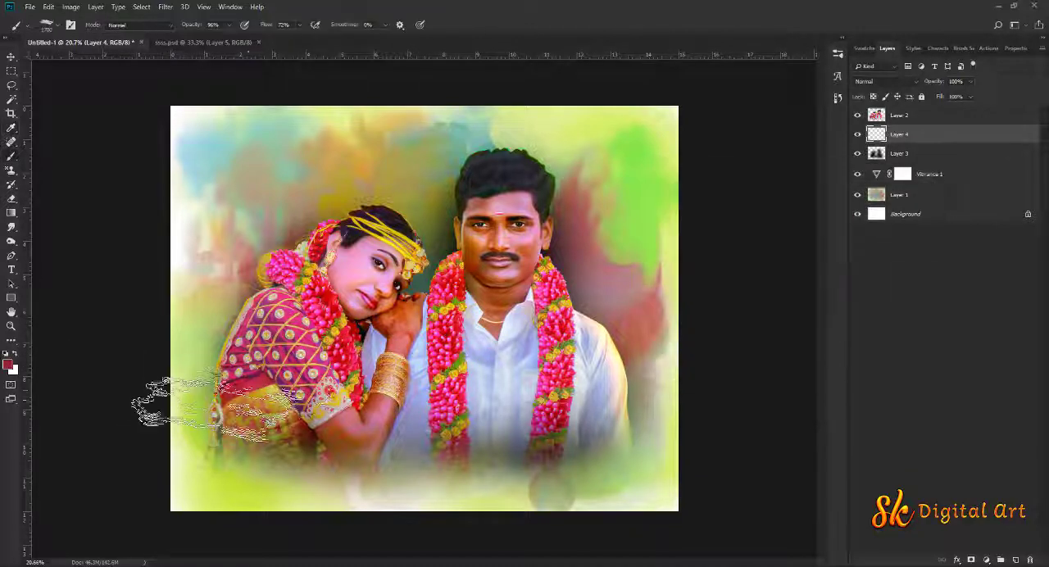
click(572, 437)
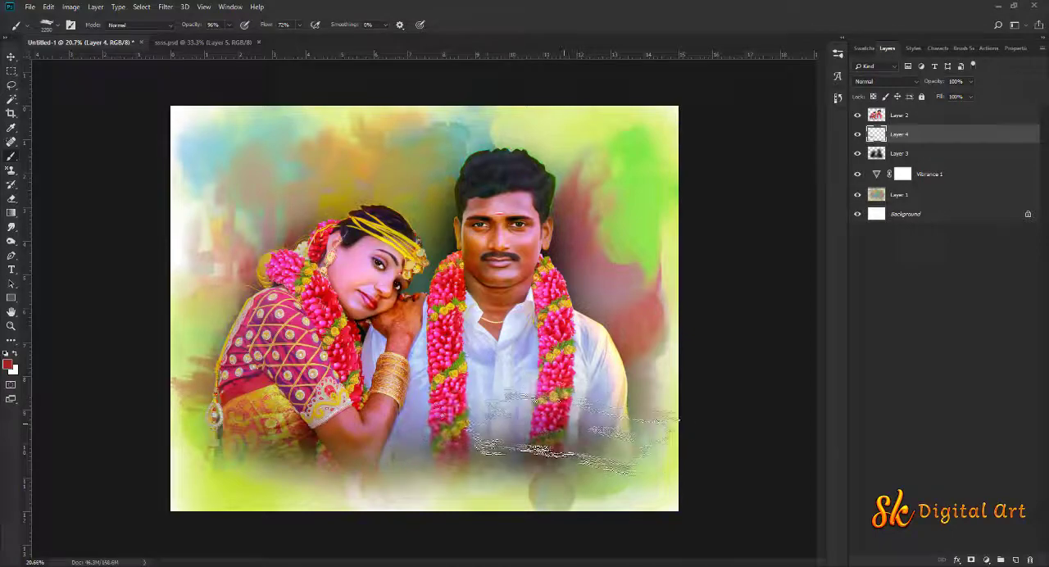
click(578, 328)
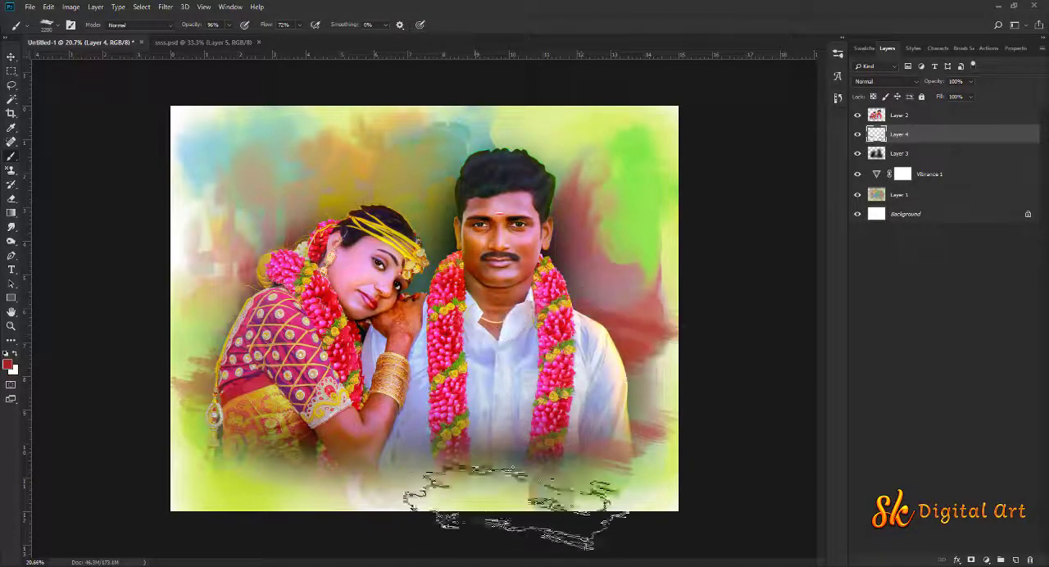
Paint green strokes across the groom's lower edge with the 750 px camisado.de | paint brushes 3 brush enlarged to 1200 px
right_click(468, 340)
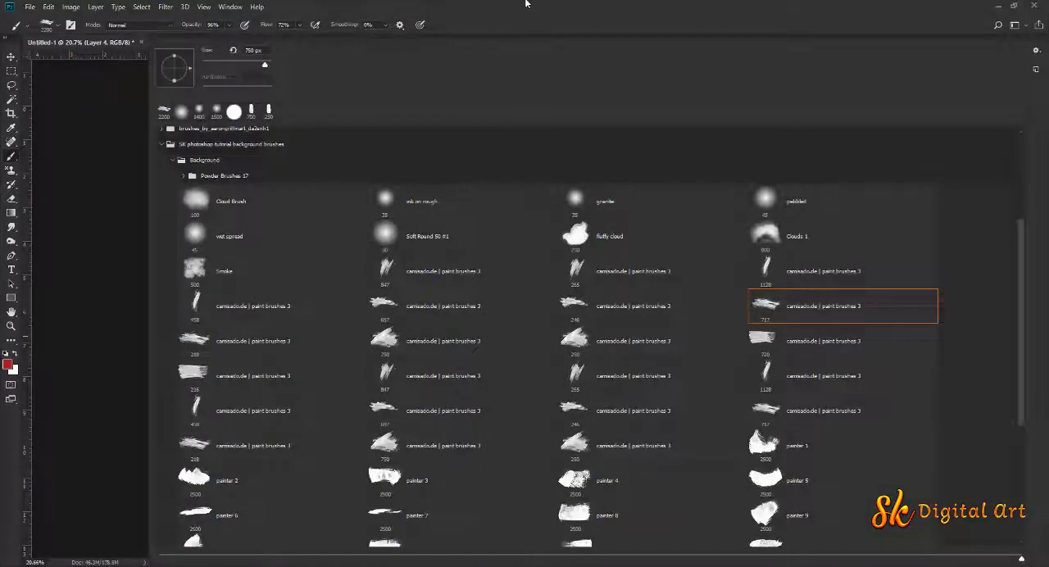
key(Escape)
click(8, 365)
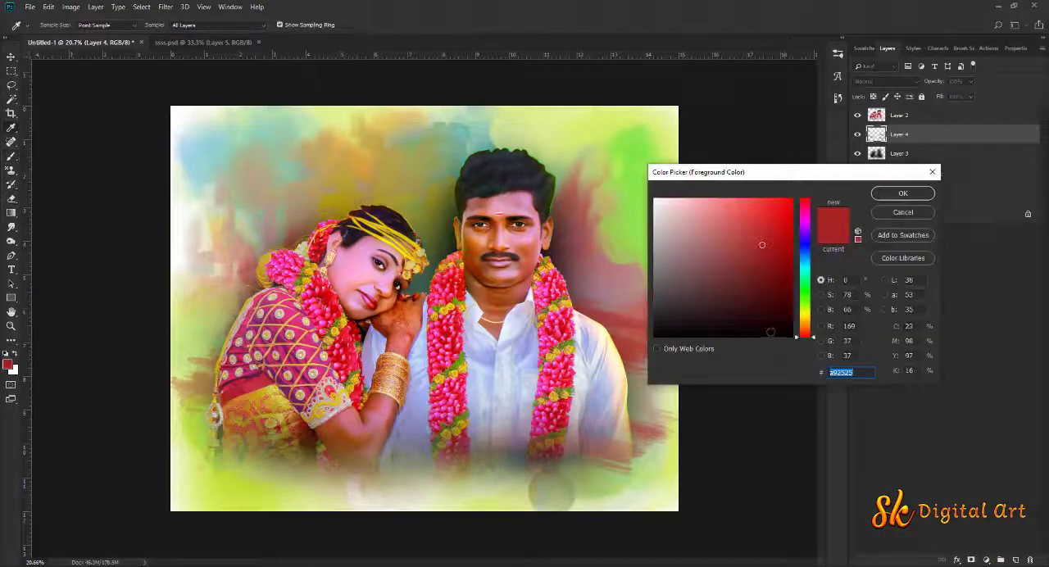
drag(806, 321, 806, 305)
click(913, 199)
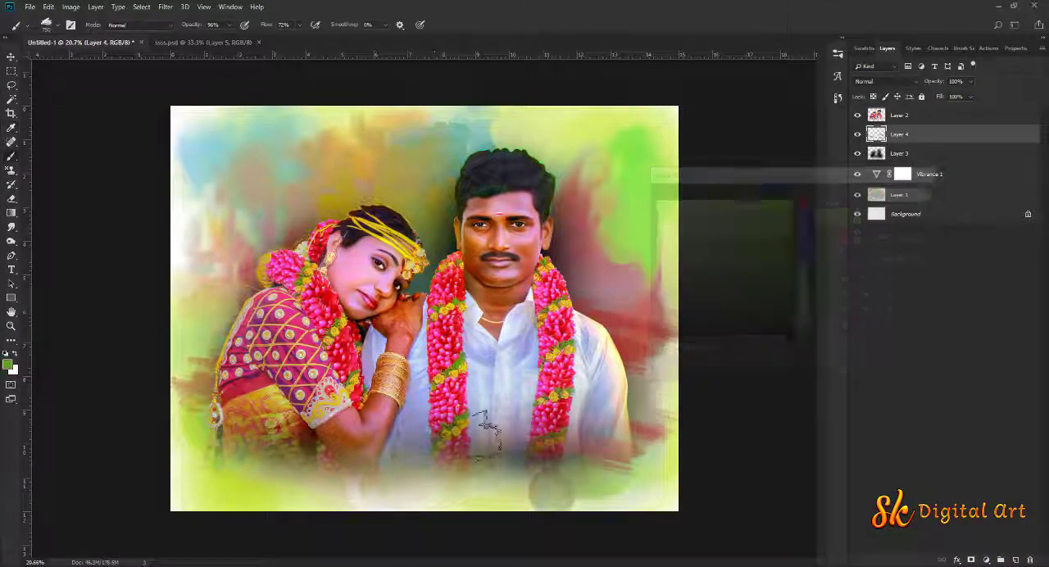
click(527, 460)
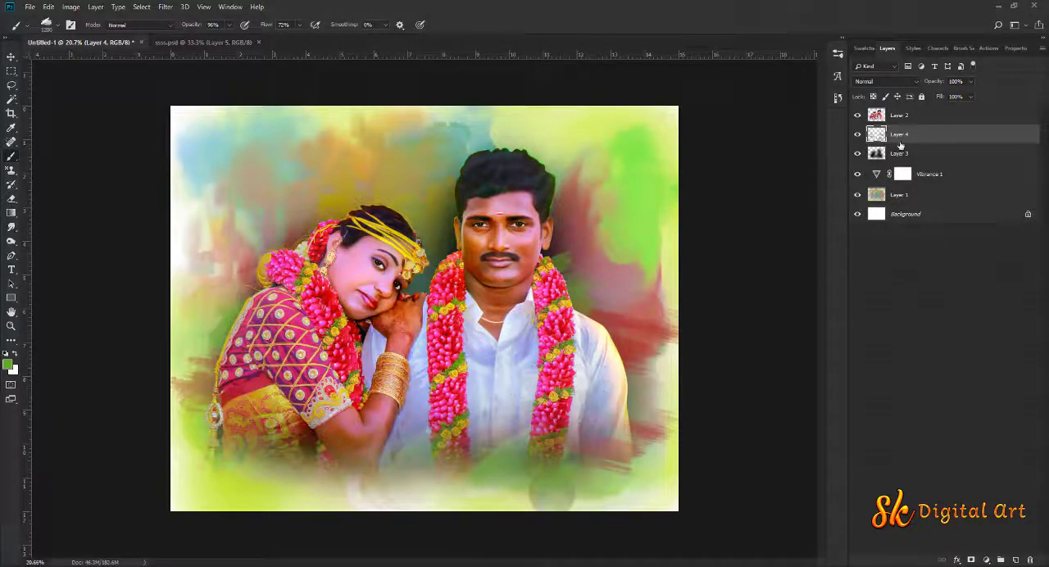
Move Layer 4 below the Vibrance 1 adjustment and add a new empty layer above Layer 2
click(12, 57)
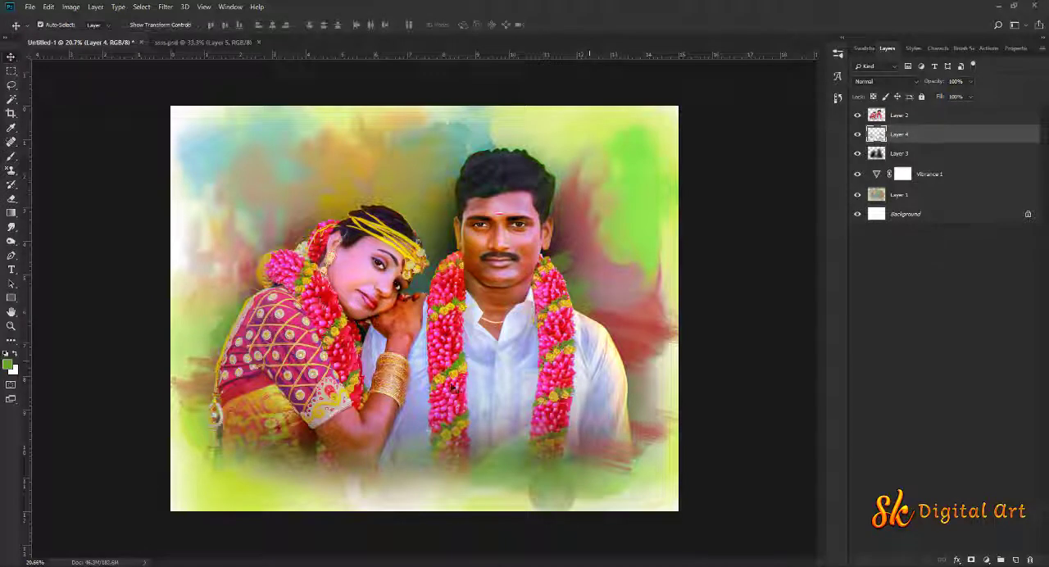
drag(915, 140, 846, 181)
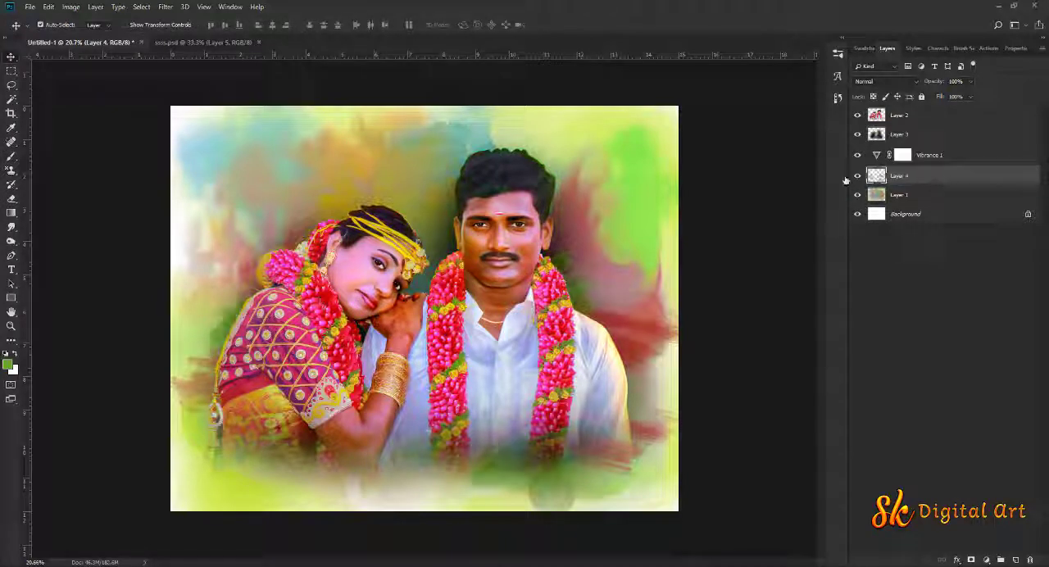
click(929, 116)
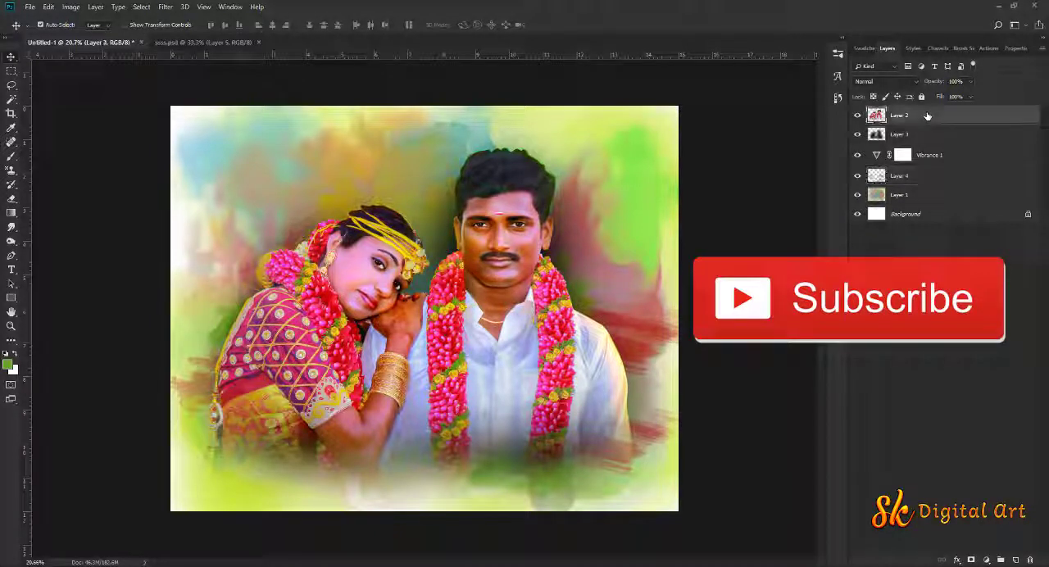
click(1016, 561)
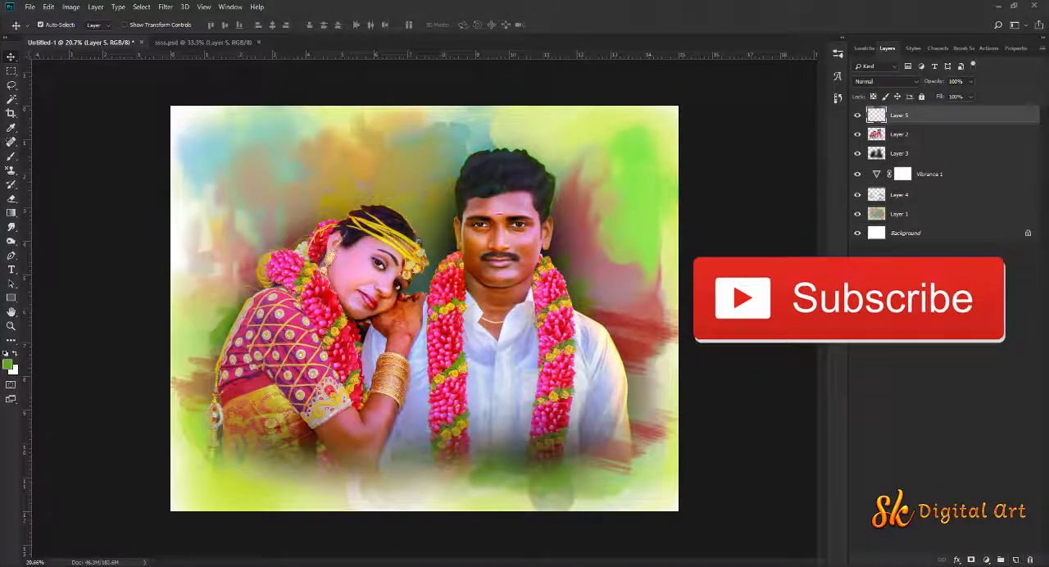
Draw a reversed radial black-to-transparent gradient on Layer 5 from between the couple to the lower-right corner as a vignette
click(10, 211)
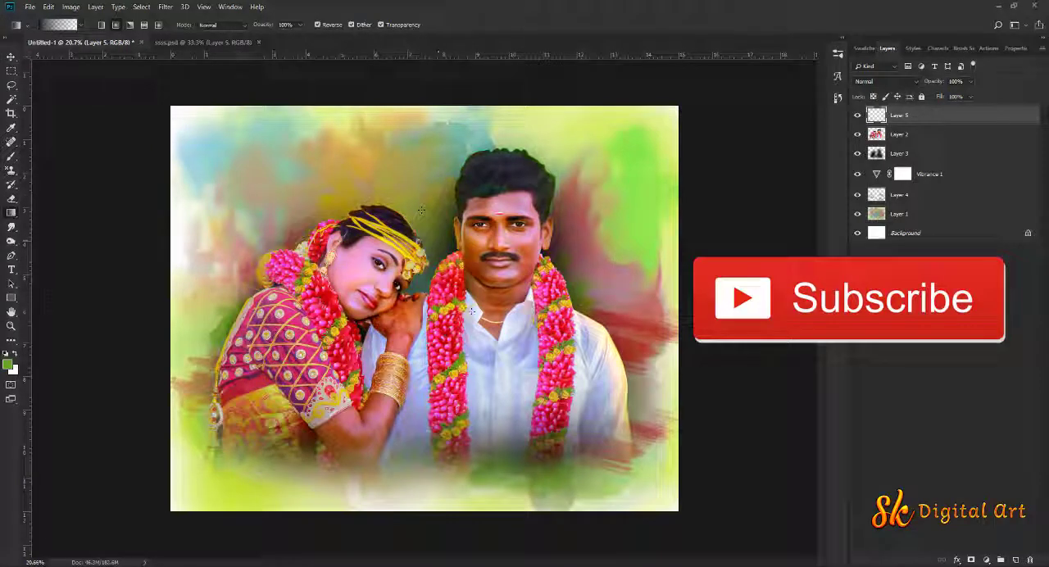
drag(471, 312, 653, 484)
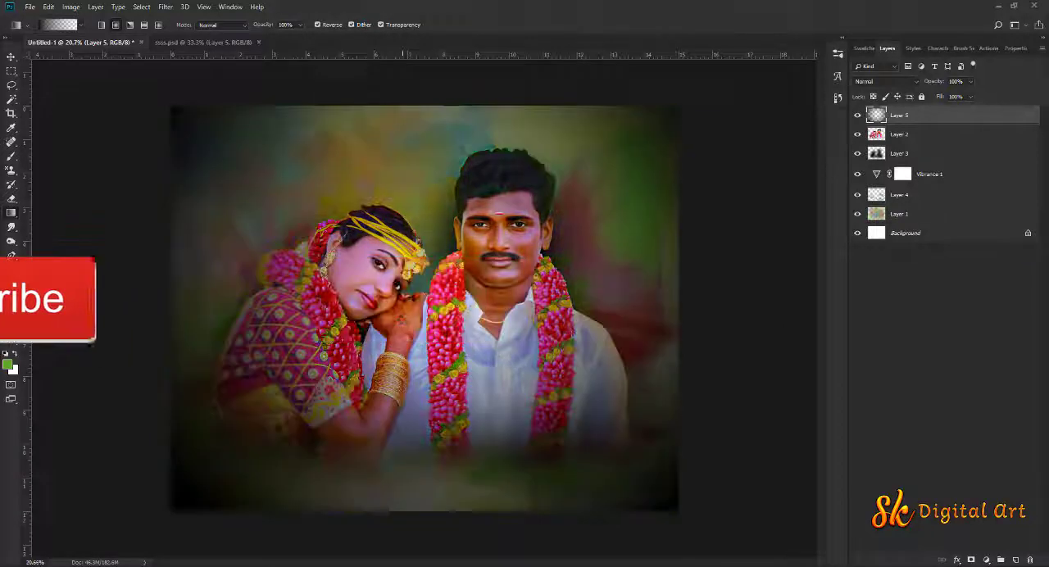
click(11, 56)
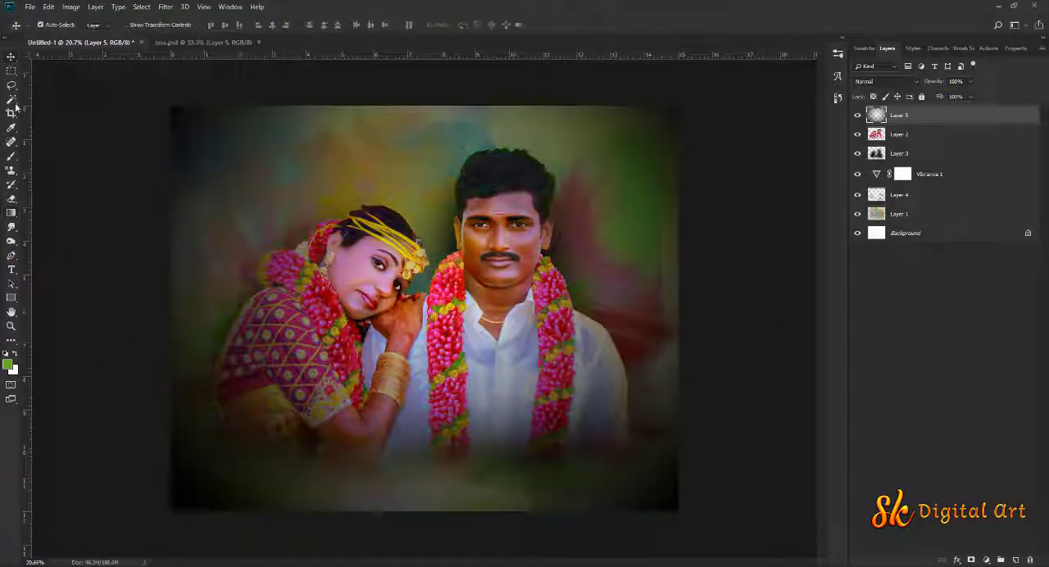
click(11, 158)
right_click(392, 268)
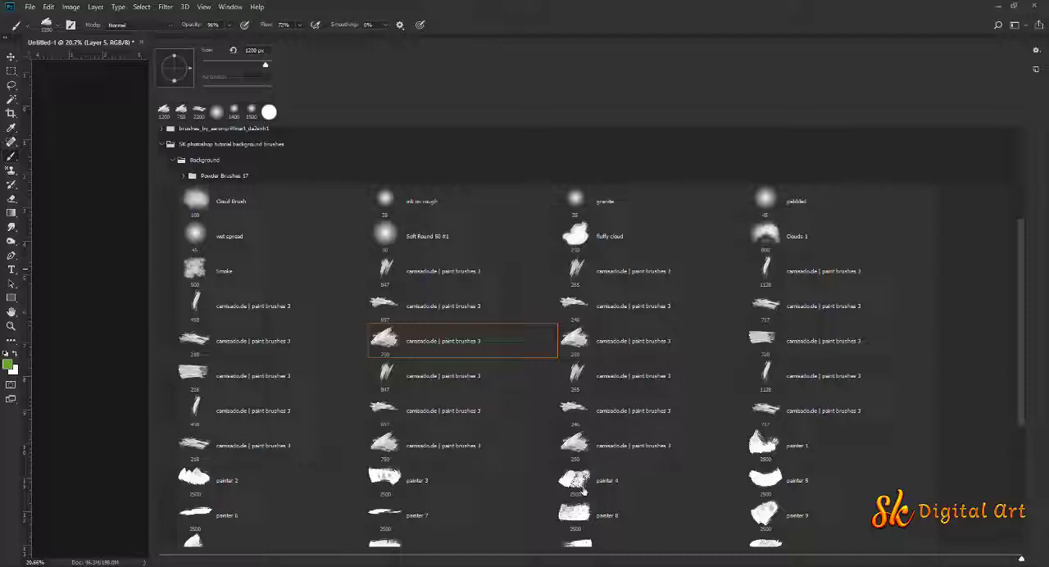
click(203, 482)
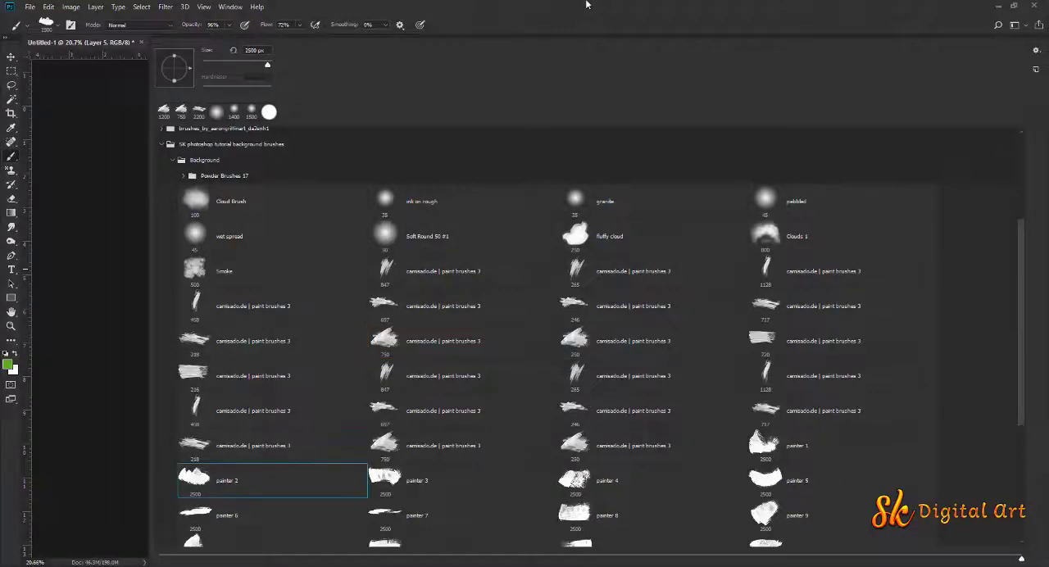
click(587, 5)
right_click(397, 298)
click(212, 205)
click(534, 4)
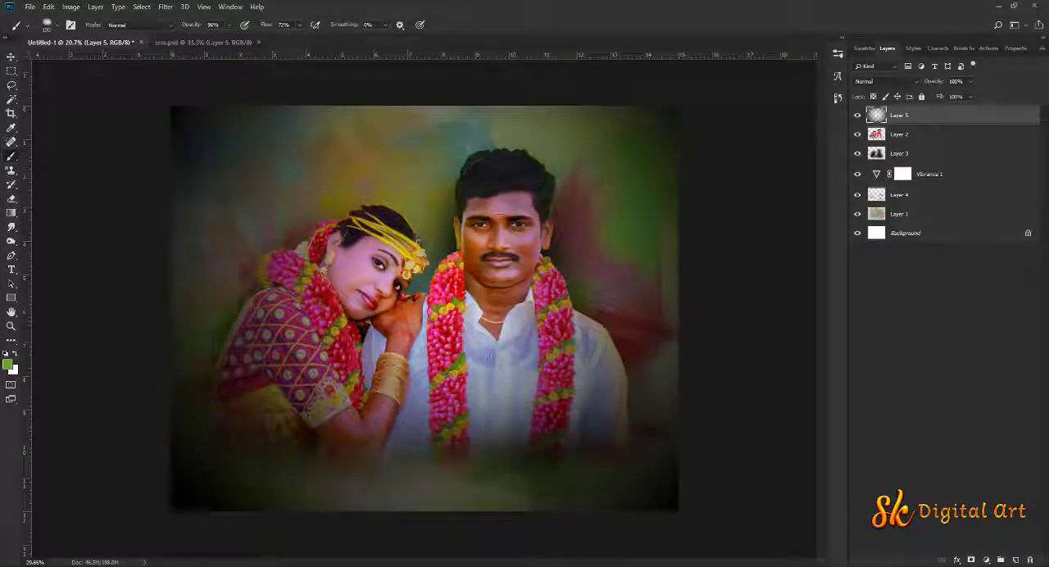
key(bracketright)
key(bracketright)
key(bracketright)
key(bracketright)
key(bracketright)
key(bracketright)
key(bracketright)
key(bracketright)
key(bracketright)
key(bracketright)
key(bracketright)
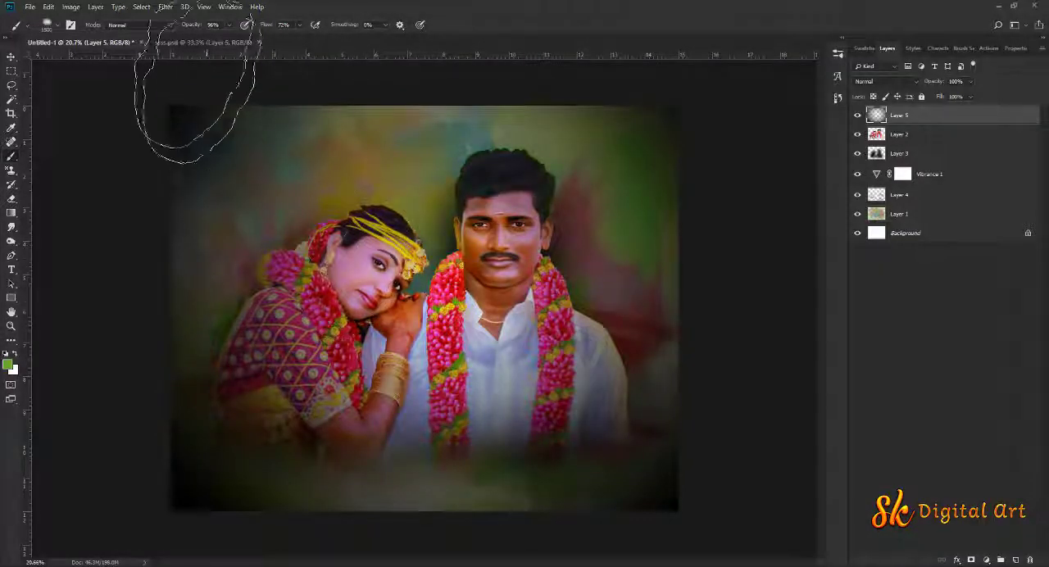
Set up the Eraser with the Cloud Brush tip and enlarge it for the vignette on Layer 5
click(11, 198)
right_click(376, 273)
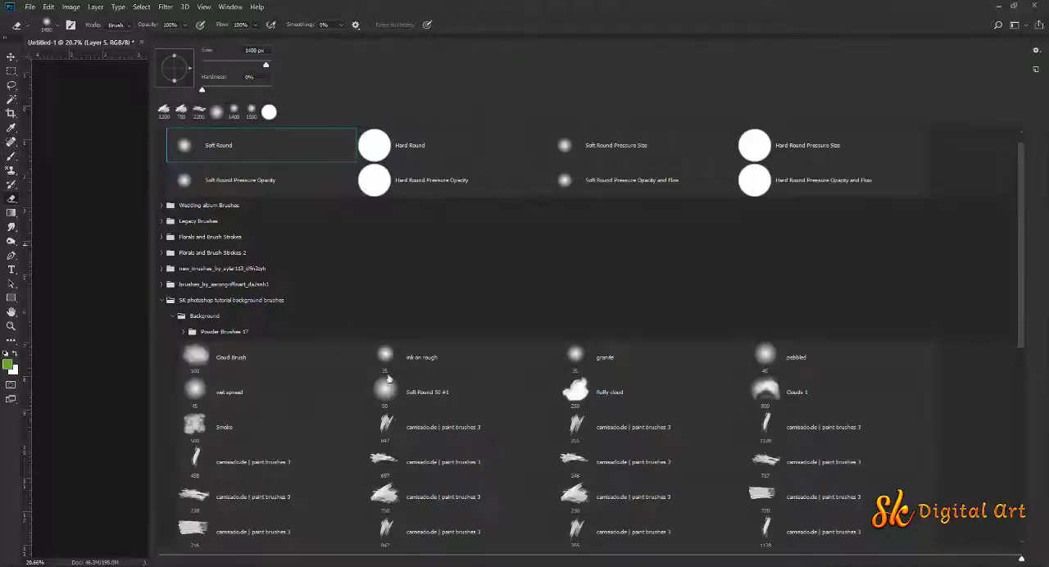
click(272, 361)
click(531, 5)
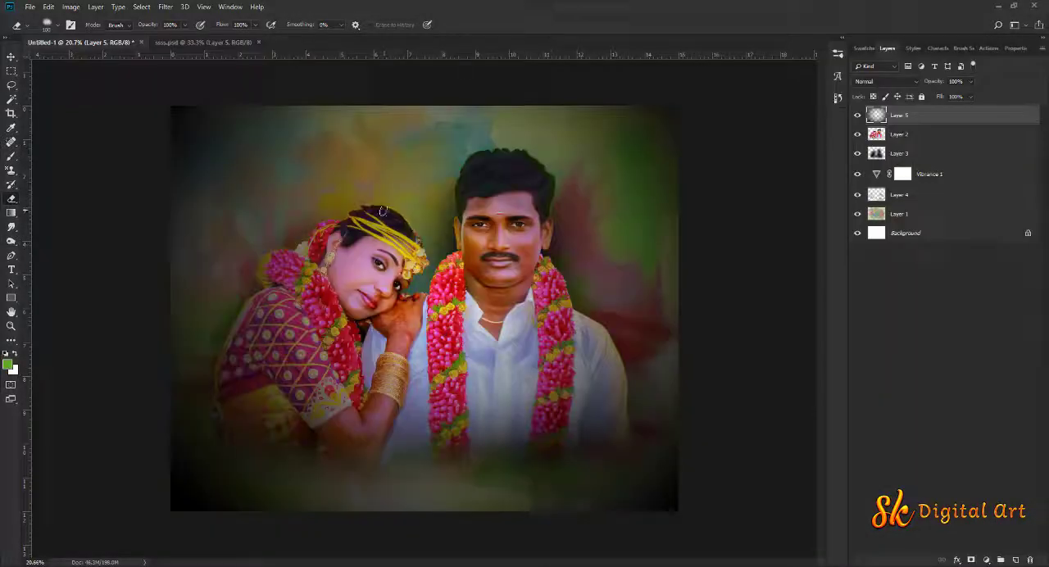
key(bracketright)
key(bracketright)
key(bracketright)
key(bracketright)
key(bracketright)
key(bracketright)
key(bracketright)
key(bracketright)
key(bracketright)
key(bracketright)
key(bracketright)
key(bracketright)
key(bracketright)
key(bracketright)
key(bracketright)
key(bracketright)
key(bracketright)
key(bracketright)
Erase the dark vignette over the couple and the surrounding background, starting at 2600 px and continuing with a smaller eraser
click(323, 277)
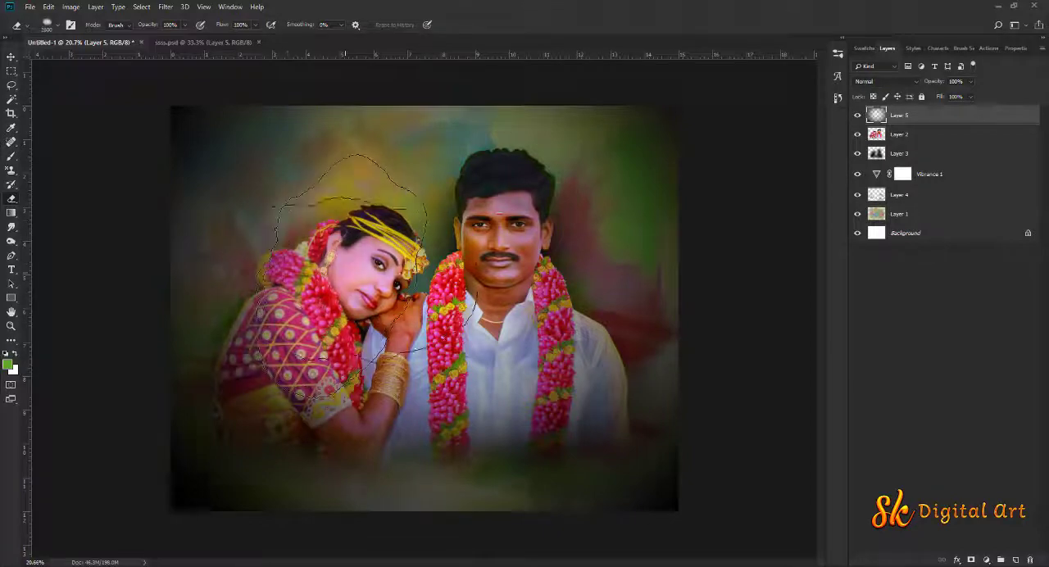
click(397, 307)
click(456, 359)
click(521, 339)
click(556, 394)
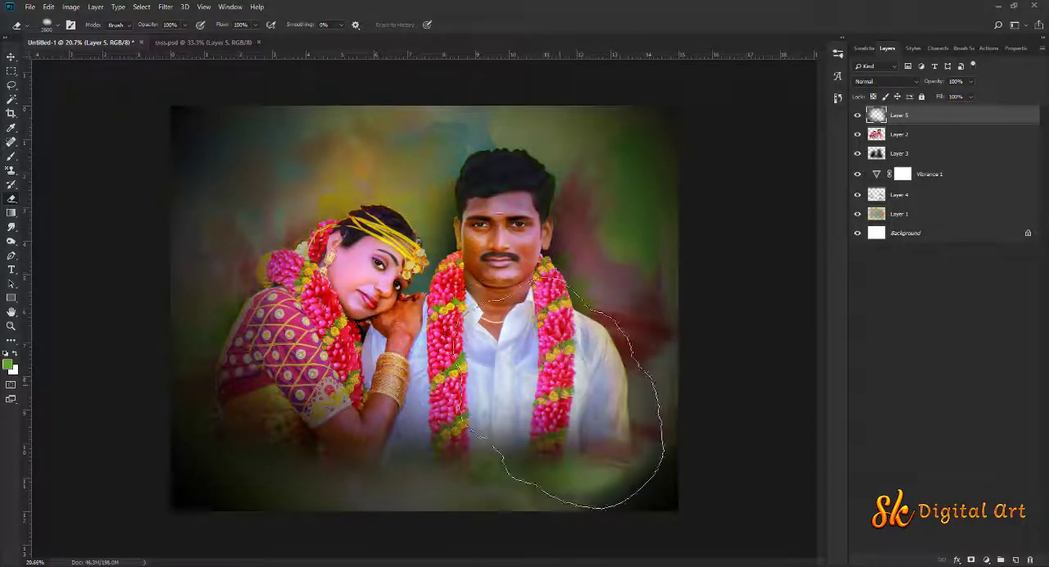
click(574, 320)
click(529, 202)
click(404, 219)
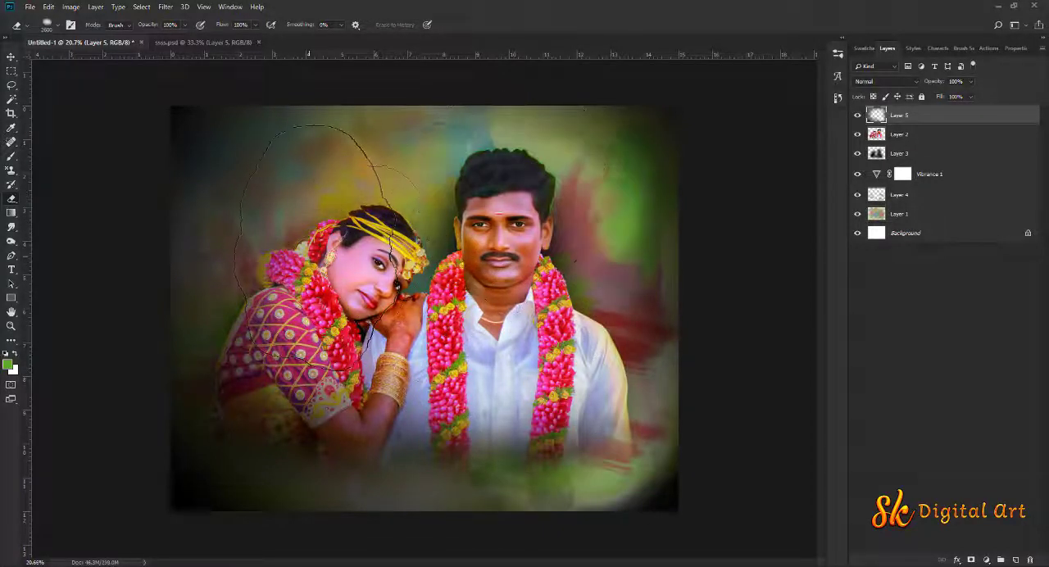
click(305, 240)
click(287, 371)
click(414, 406)
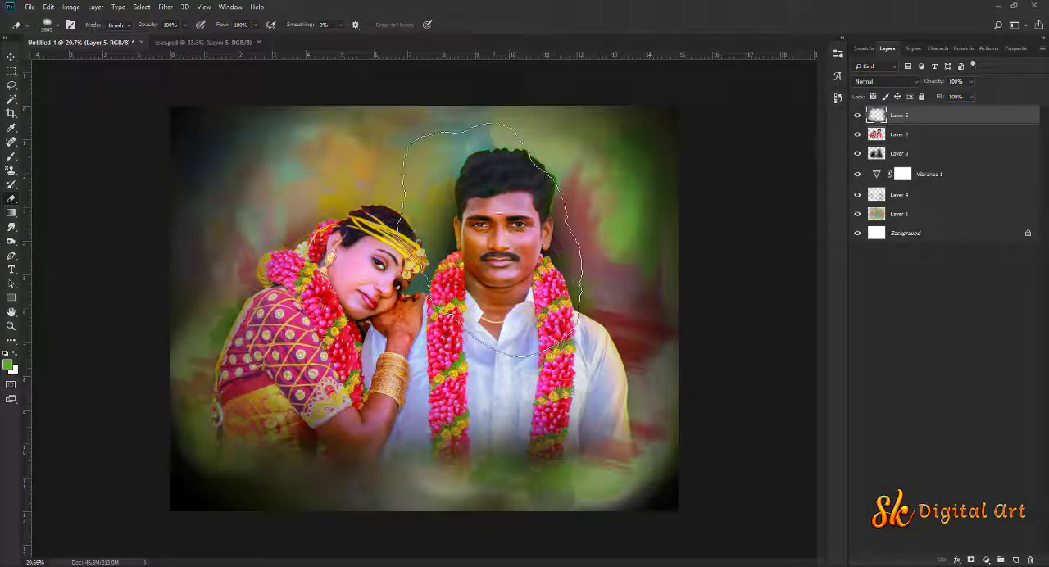
key(bracketleft)
key(bracketleft)
key(bracketleft)
key(bracketleft)
key(bracketleft)
key(bracketleft)
key(bracketleft)
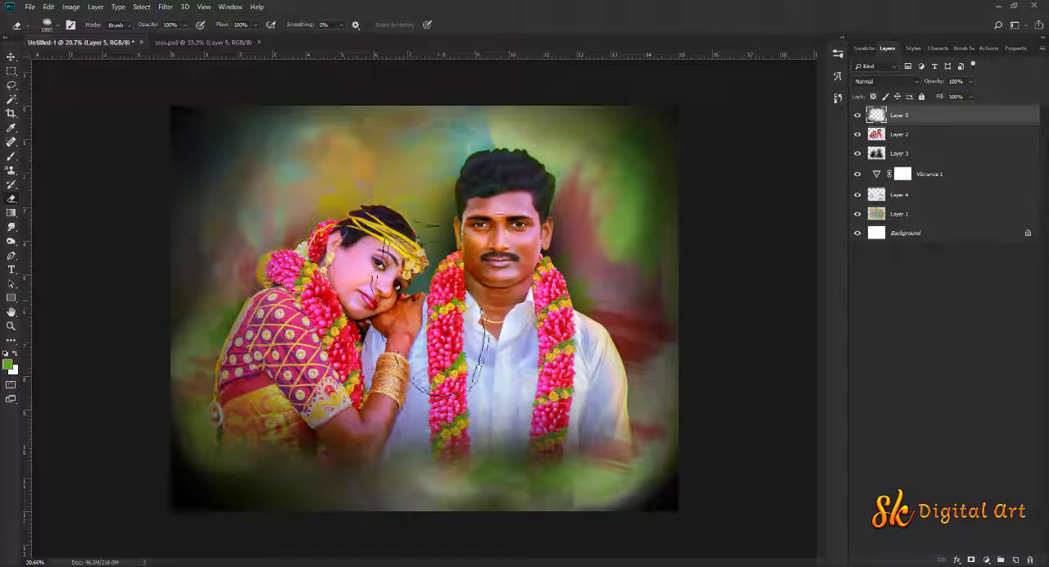
click(11, 56)
Add a Brightness/Contrast adjustment layer above the couple's Layer 2 with Contrast set to 15
click(894, 137)
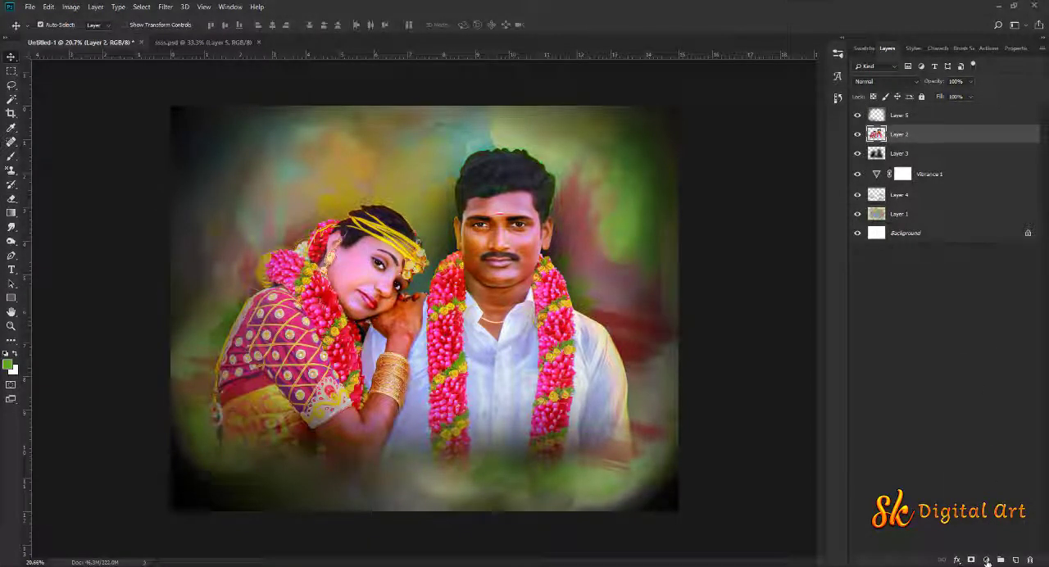
click(986, 560)
click(997, 402)
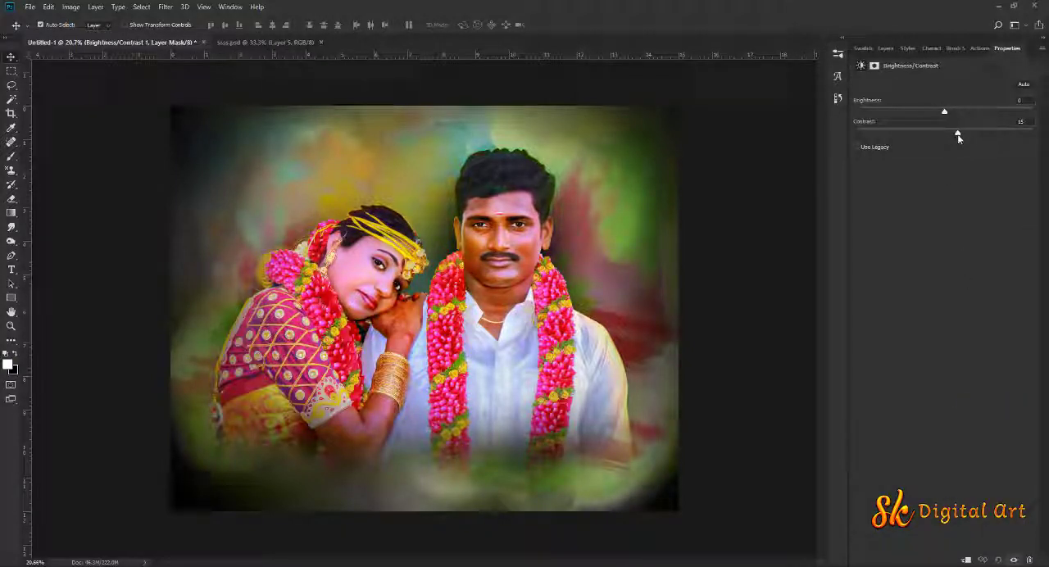
click(886, 48)
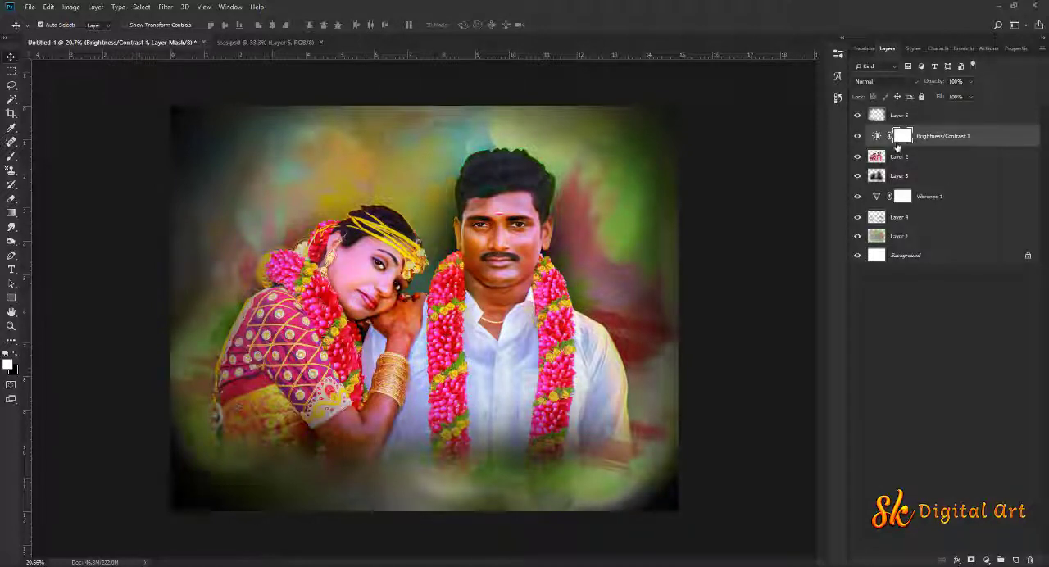
Compare the composite with and without the vignette on Layer 5
click(856, 115)
click(857, 116)
click(857, 115)
click(857, 115)
Scale the vignette on Layer 5 up slightly from its centre so its edges extend past the canvas
key(ctrl+t)
click(513, 216)
click(920, 115)
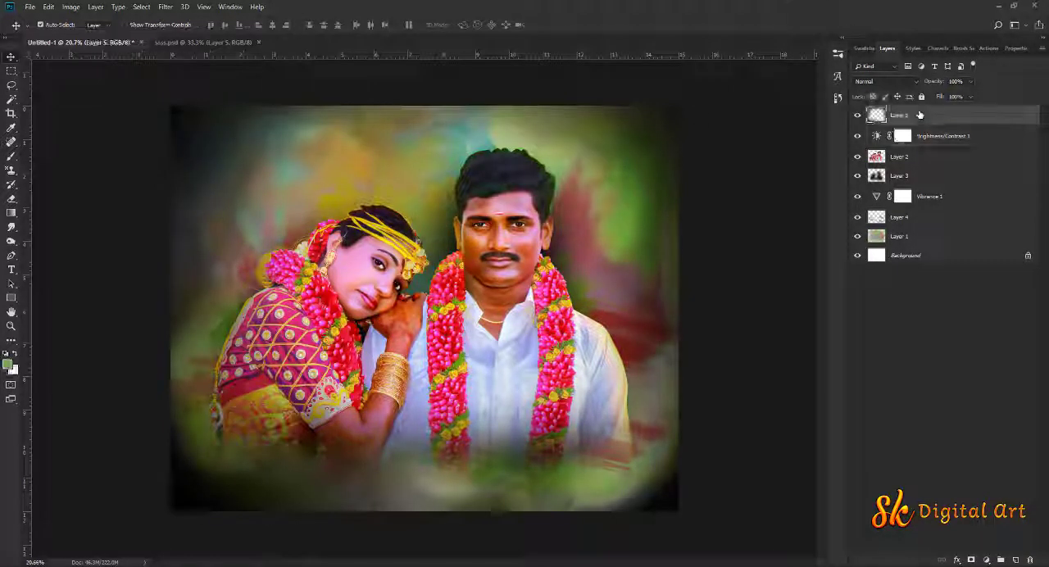
key(ctrl+t)
drag(678, 106, 704, 86)
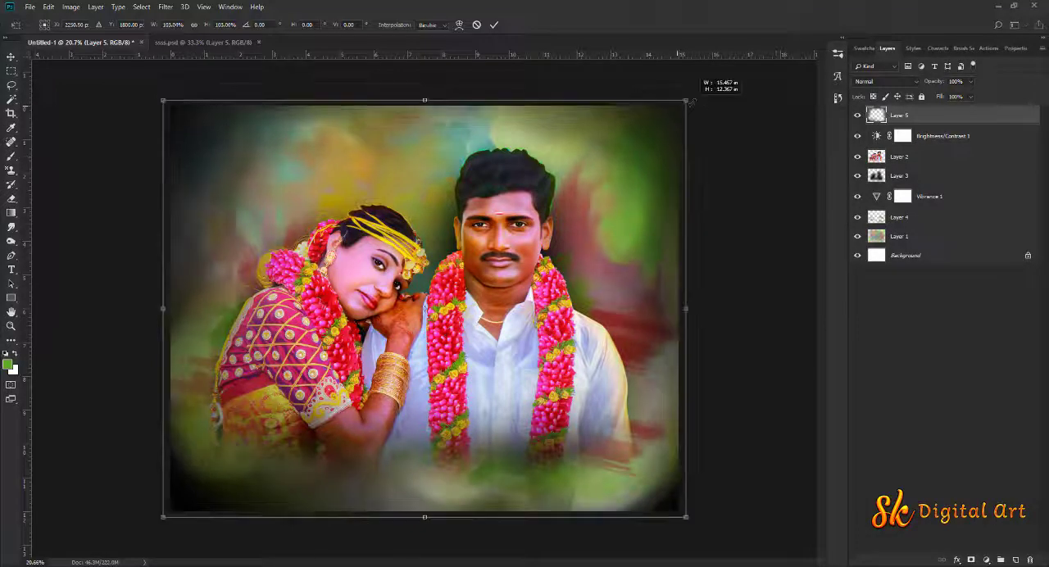
key(Return)
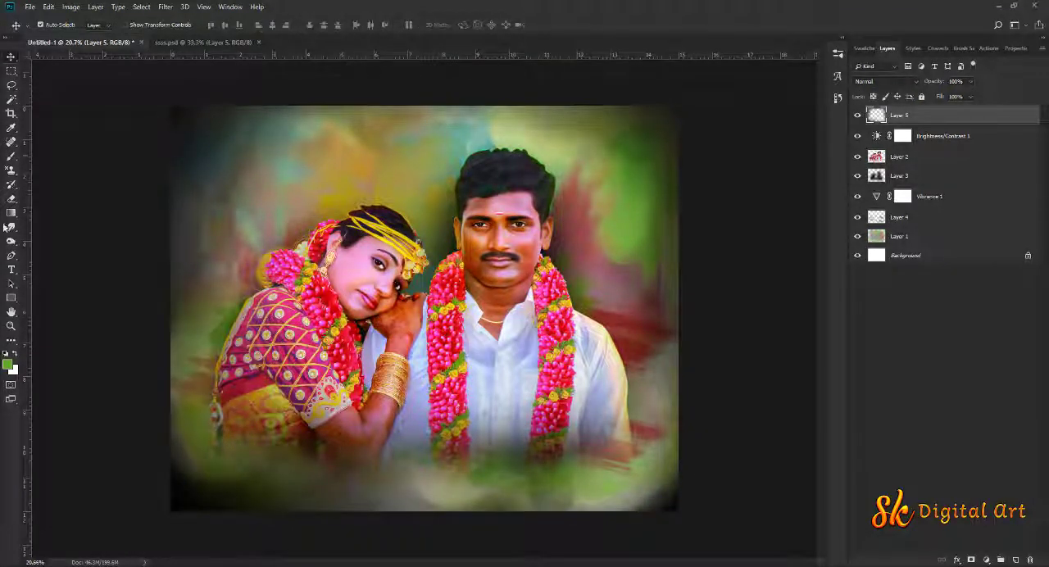
Browse the brush presets in the SK photoshop tutorial background brushes set
click(10, 155)
click(58, 29)
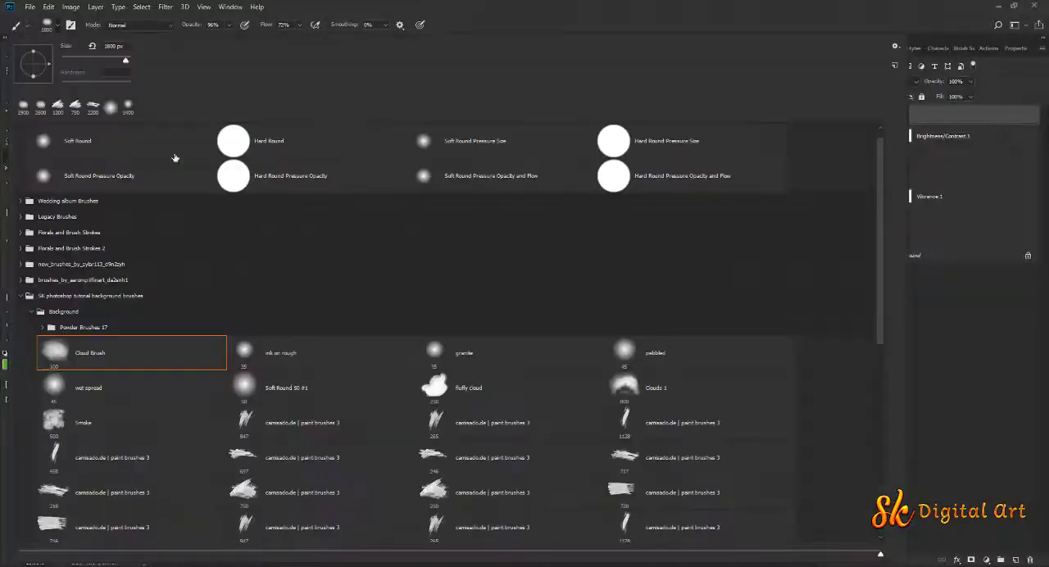
mouse_move(879, 244)
mouse_down()
mouse_move(879, 407)
mouse_move(879, 369)
mouse_up()
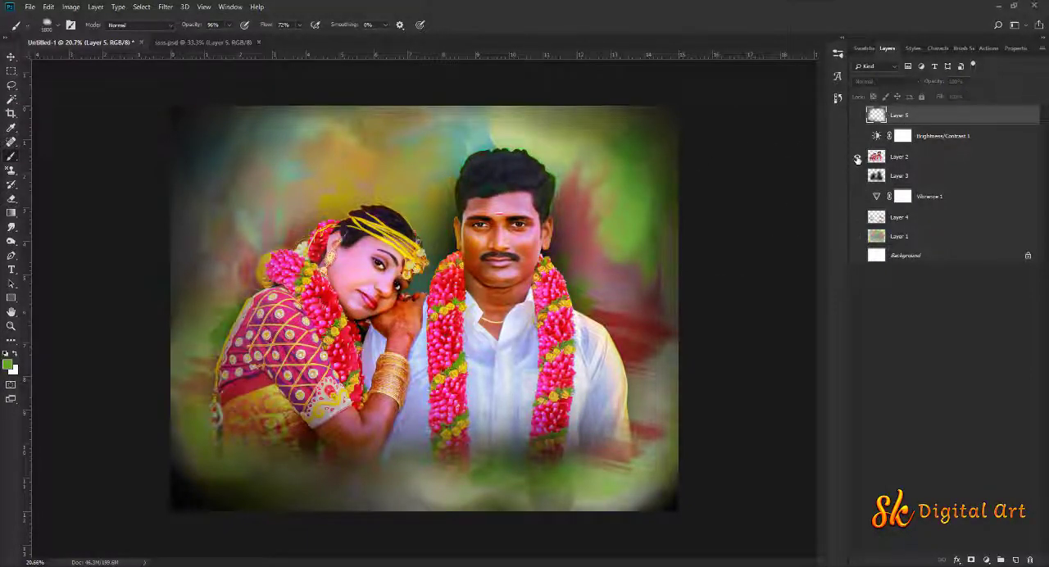
Inspect the couple's Layer 2 and the painted Layer 1 in isolation, restoring all layers after each
alt+click(858, 157)
alt+click(857, 156)
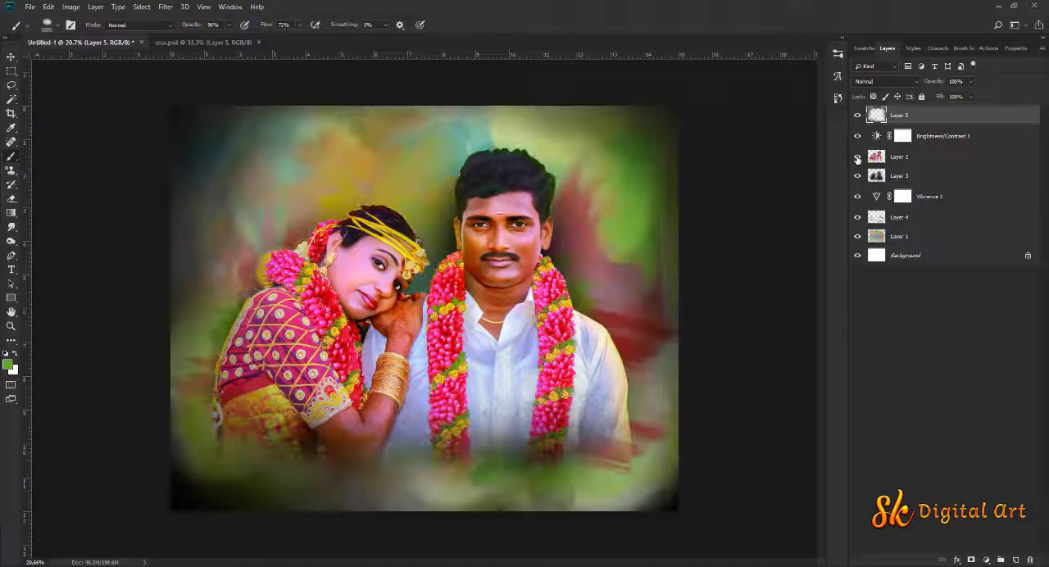
alt+click(857, 236)
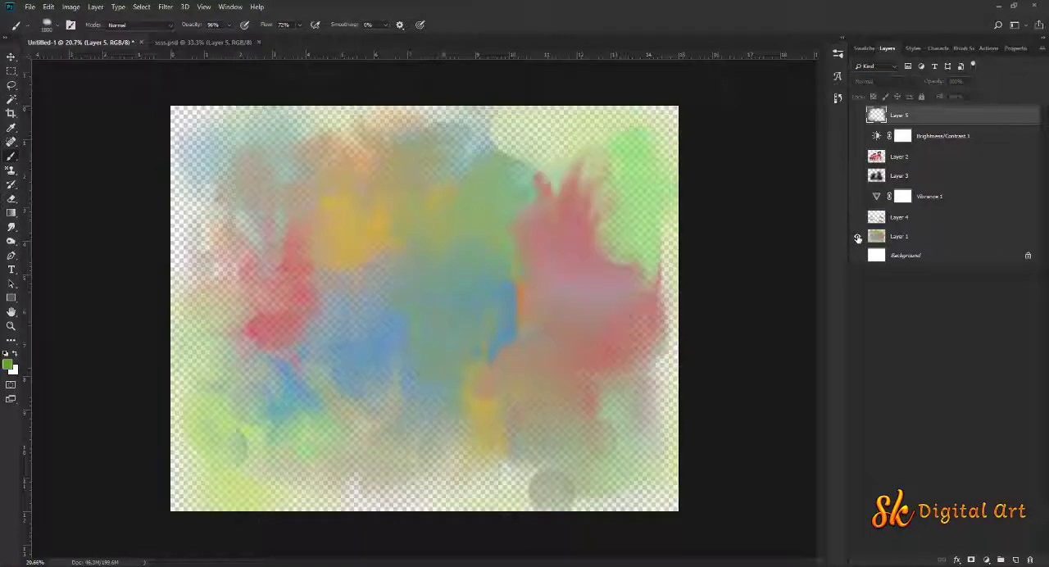
alt+click(858, 236)
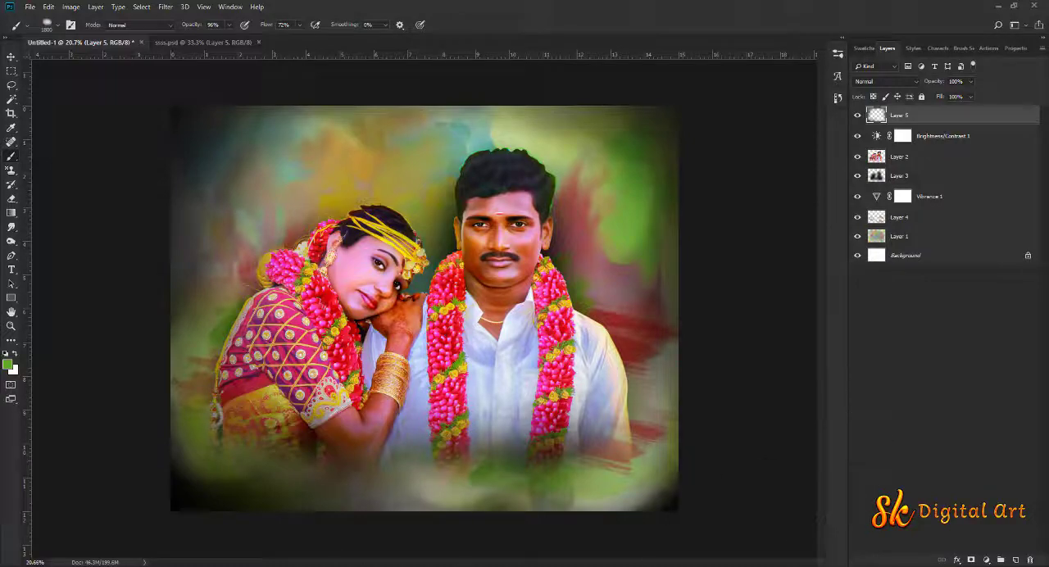
key(F10)
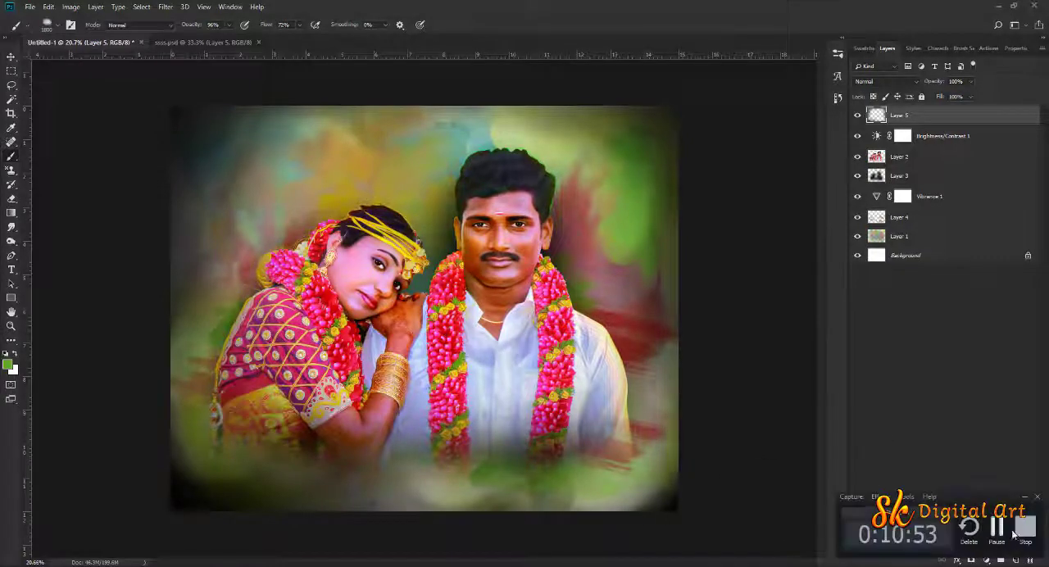